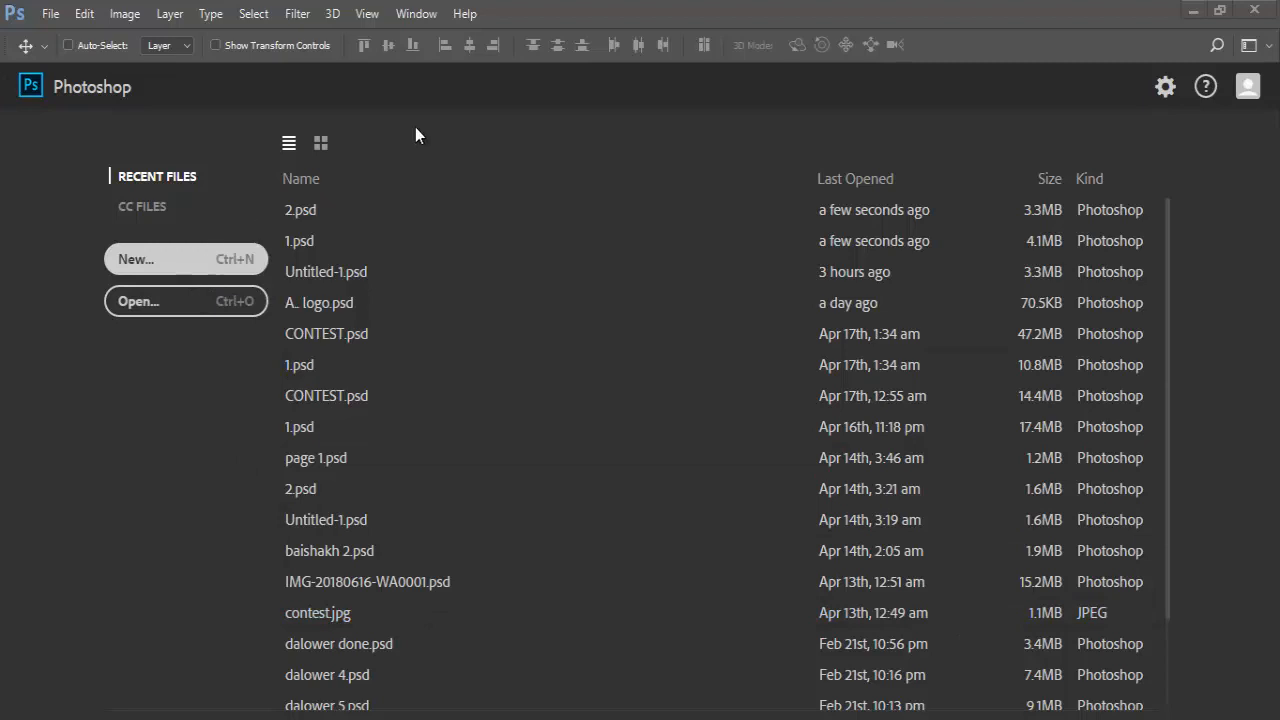
Start setting up a new blank document.
click(47, 18)
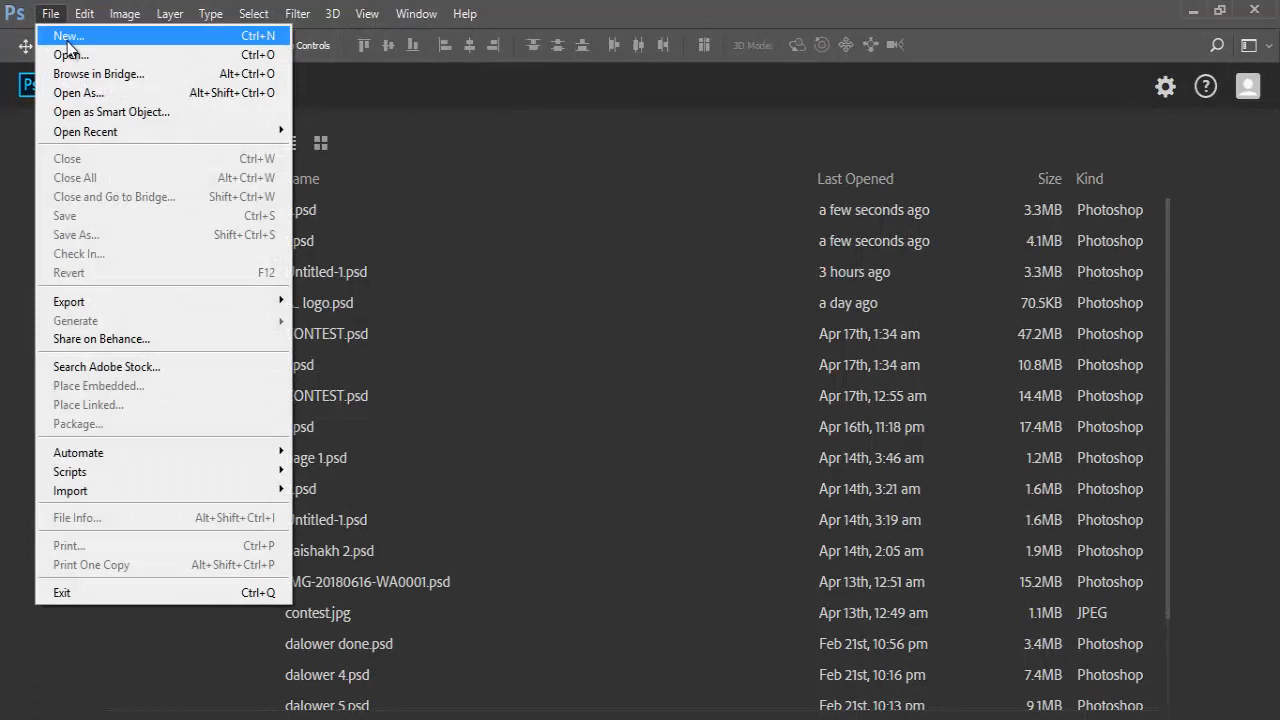
key(Escape)
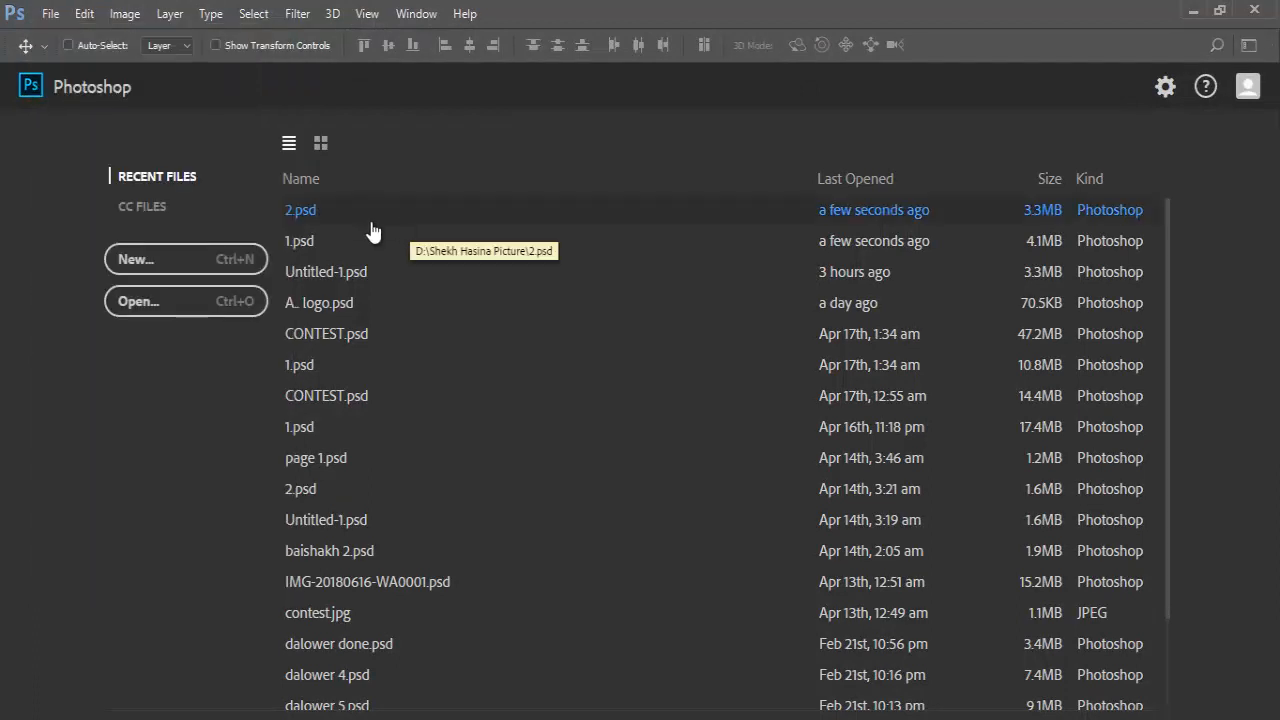
click(198, 271)
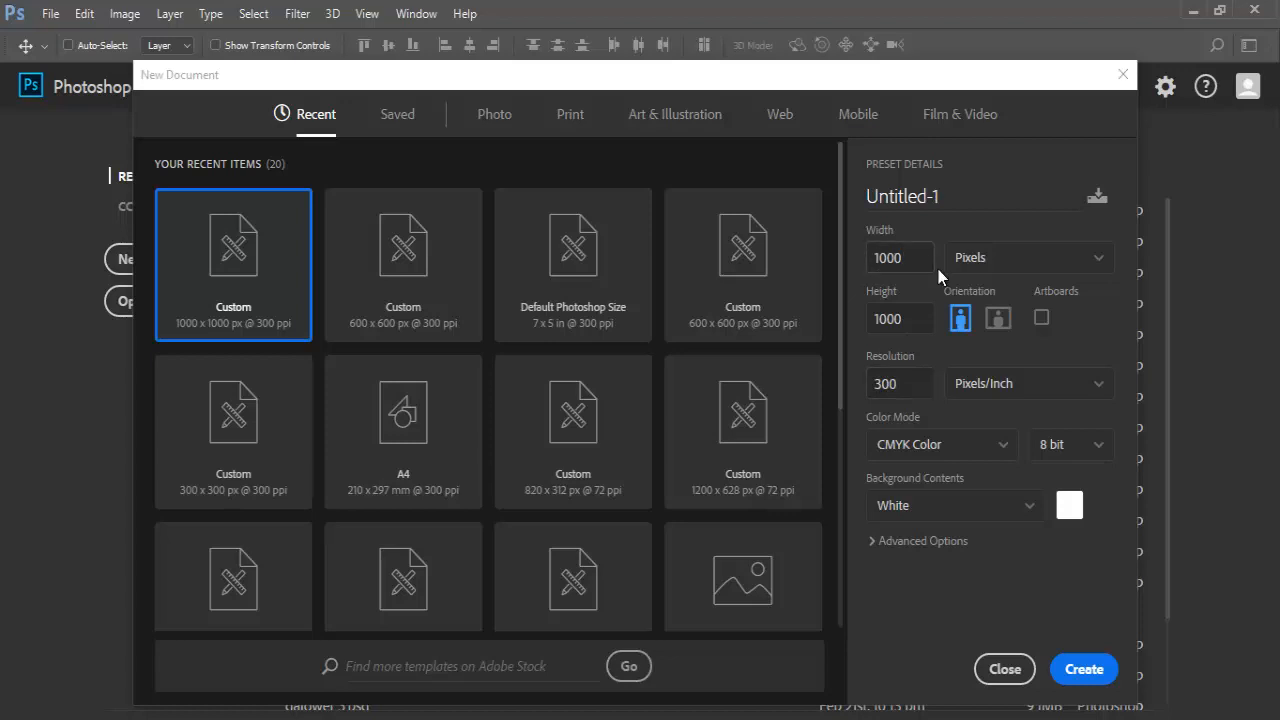
Switch the new document's size unit to inches and back to pixels.
click(1043, 260)
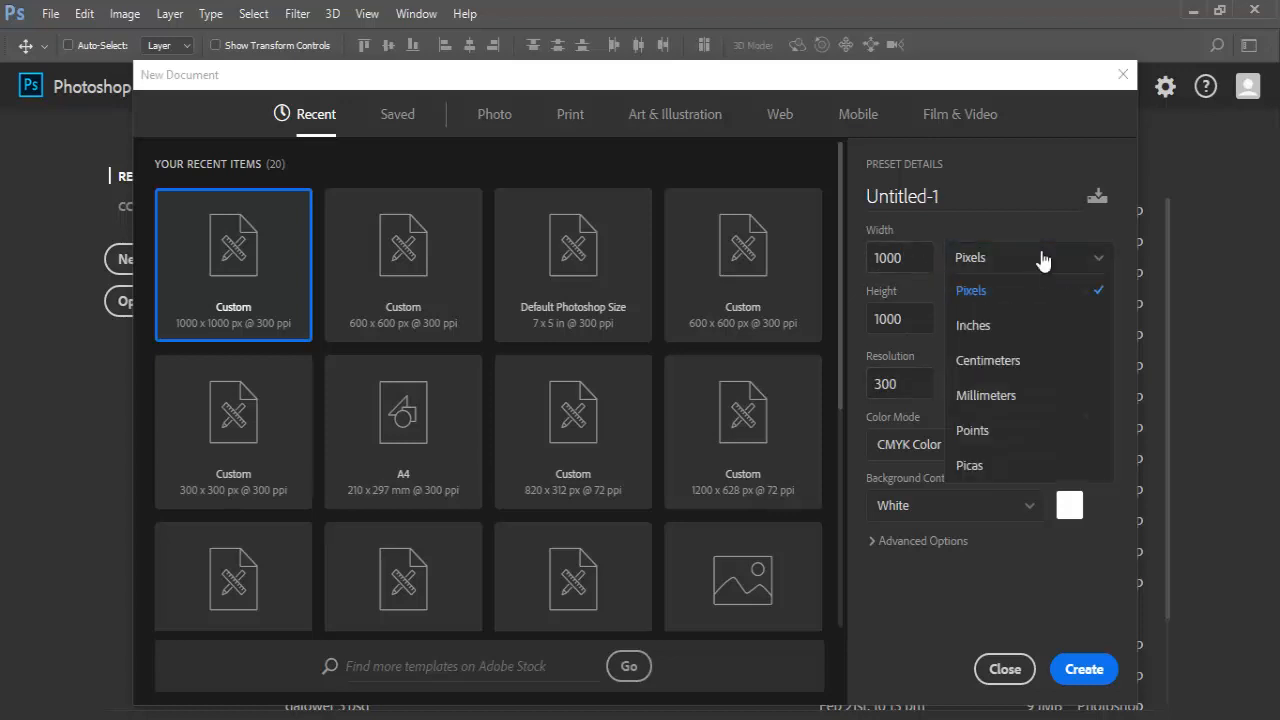
click(1005, 320)
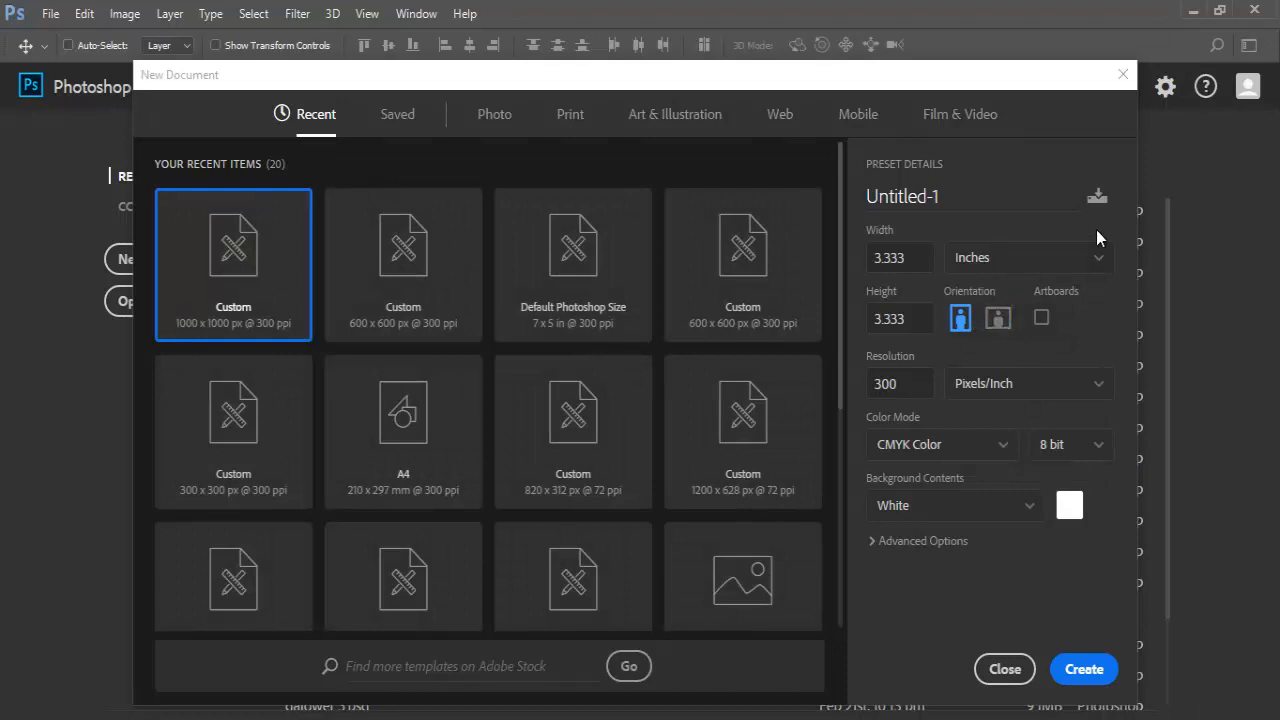
click(1092, 259)
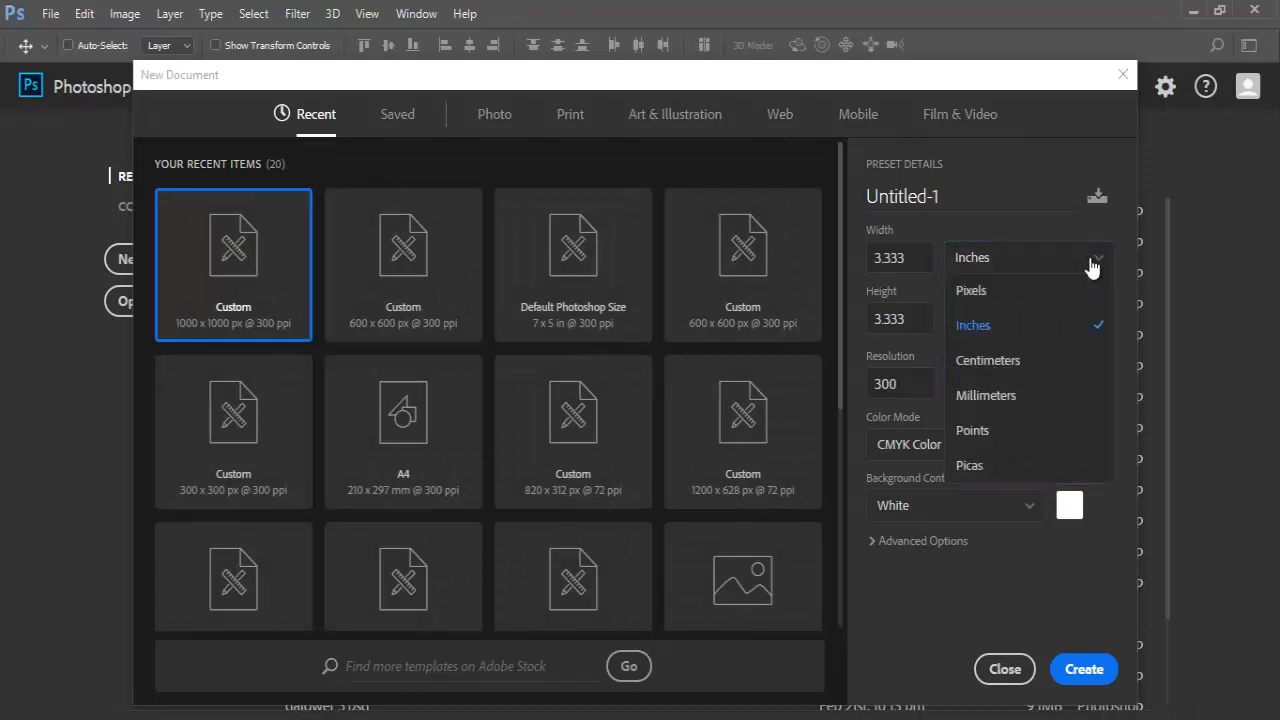
click(1041, 294)
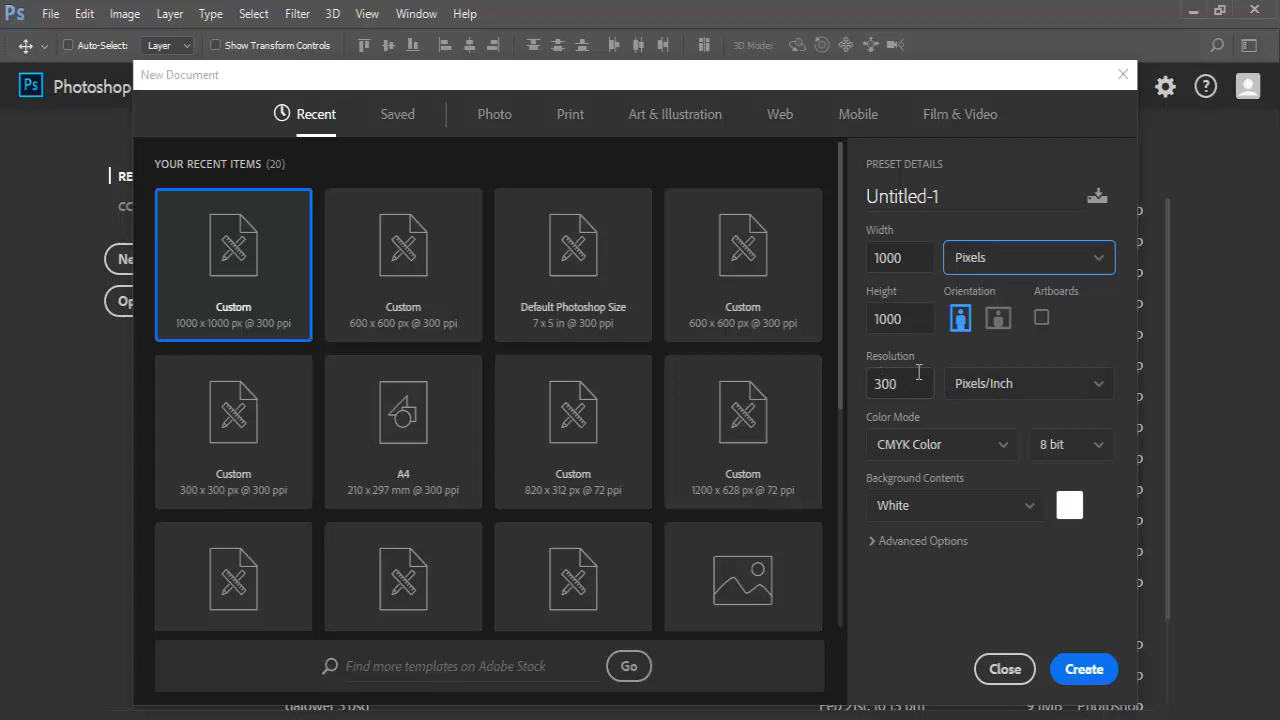
Set the color mode to RGB Color and create the 1000 x 1000 pixel document at 300 pixels/inch.
click(923, 449)
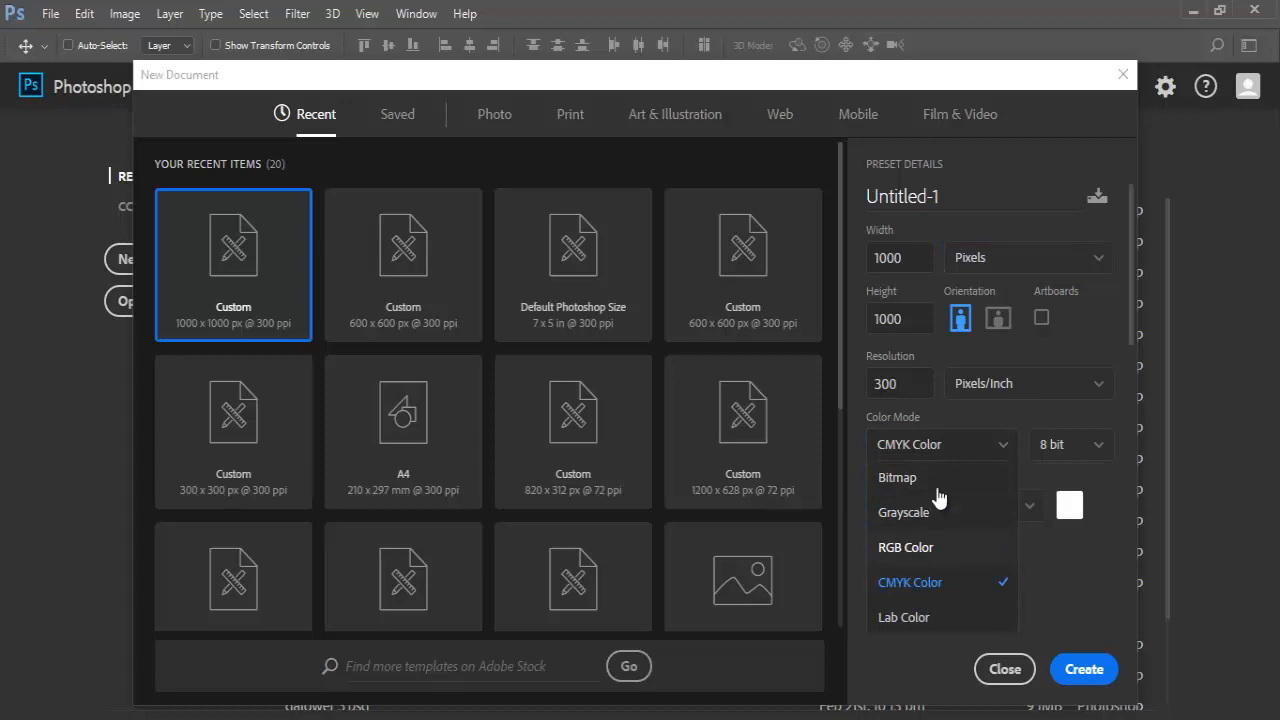
click(910, 545)
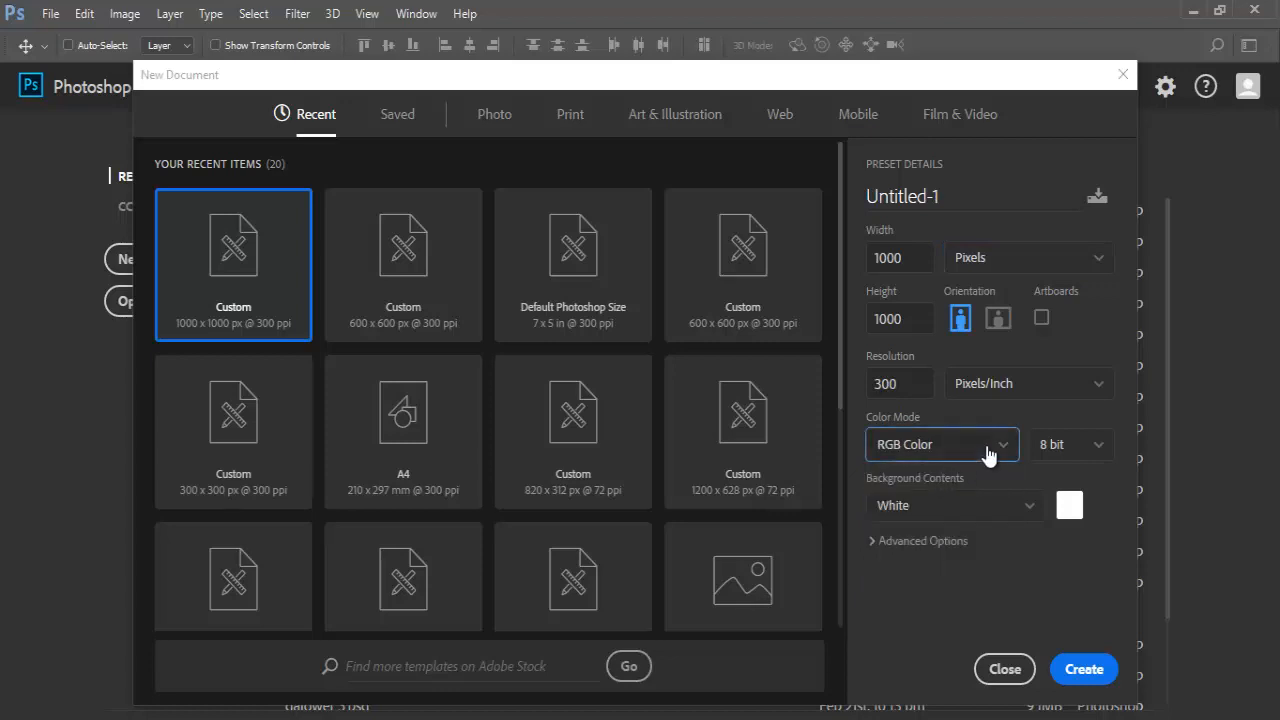
click(988, 449)
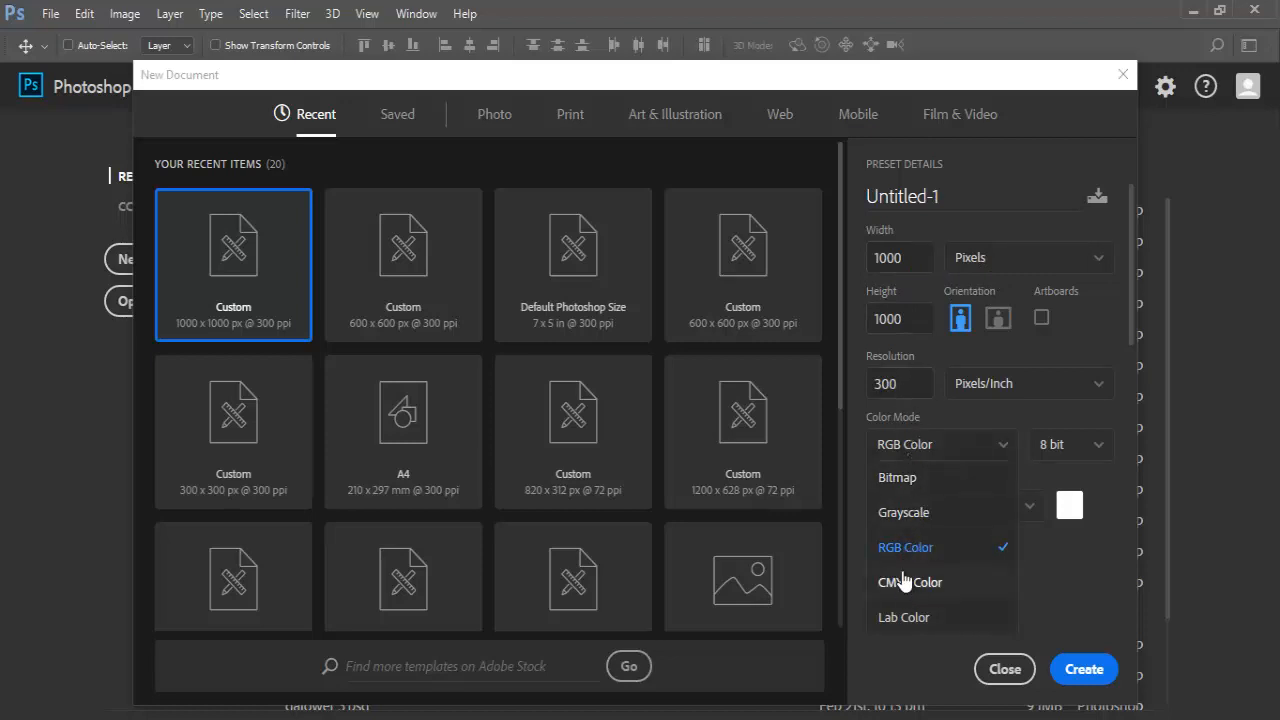
click(1082, 680)
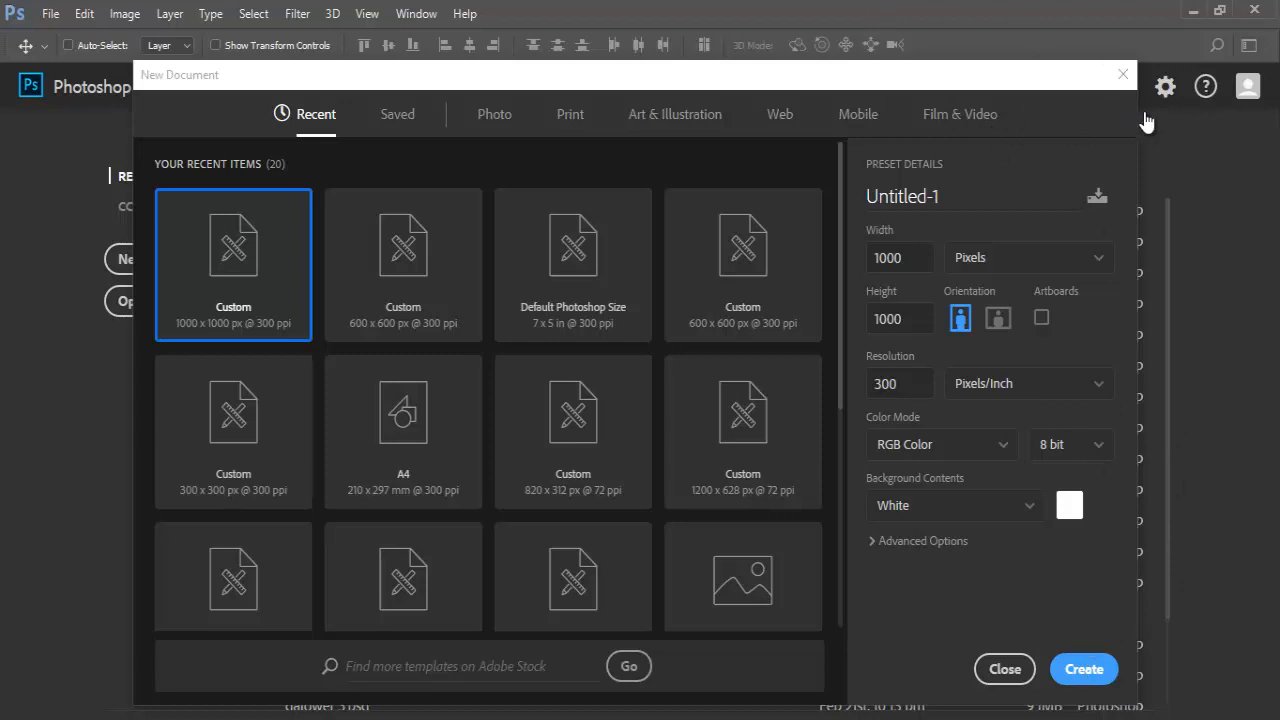
click(1082, 672)
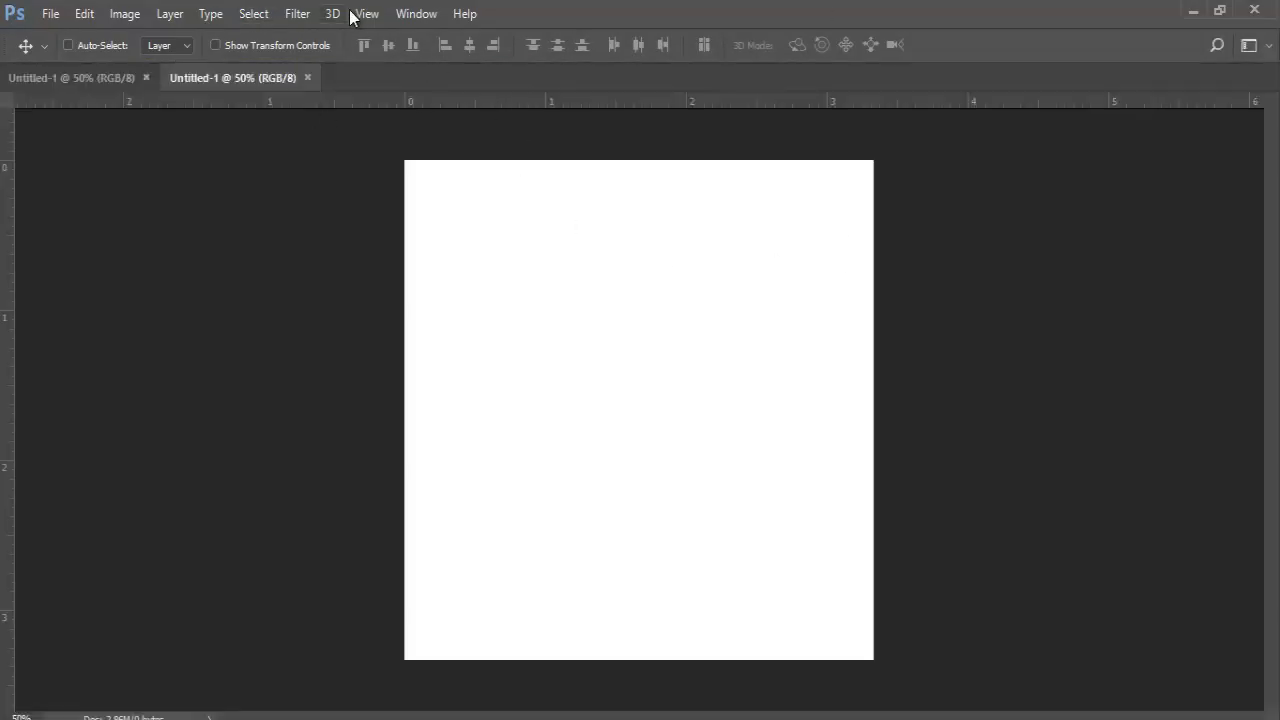
Display the drawing tools and the layers list in the workspace.
click(402, 14)
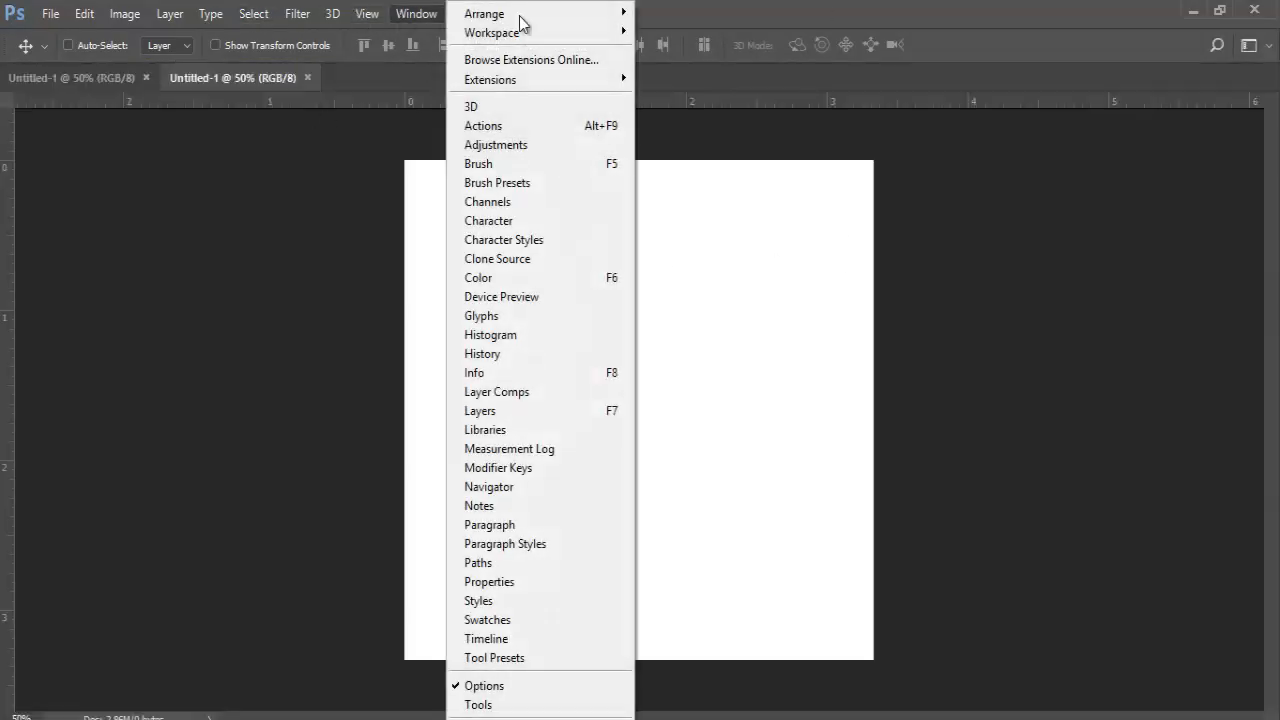
click(477, 705)
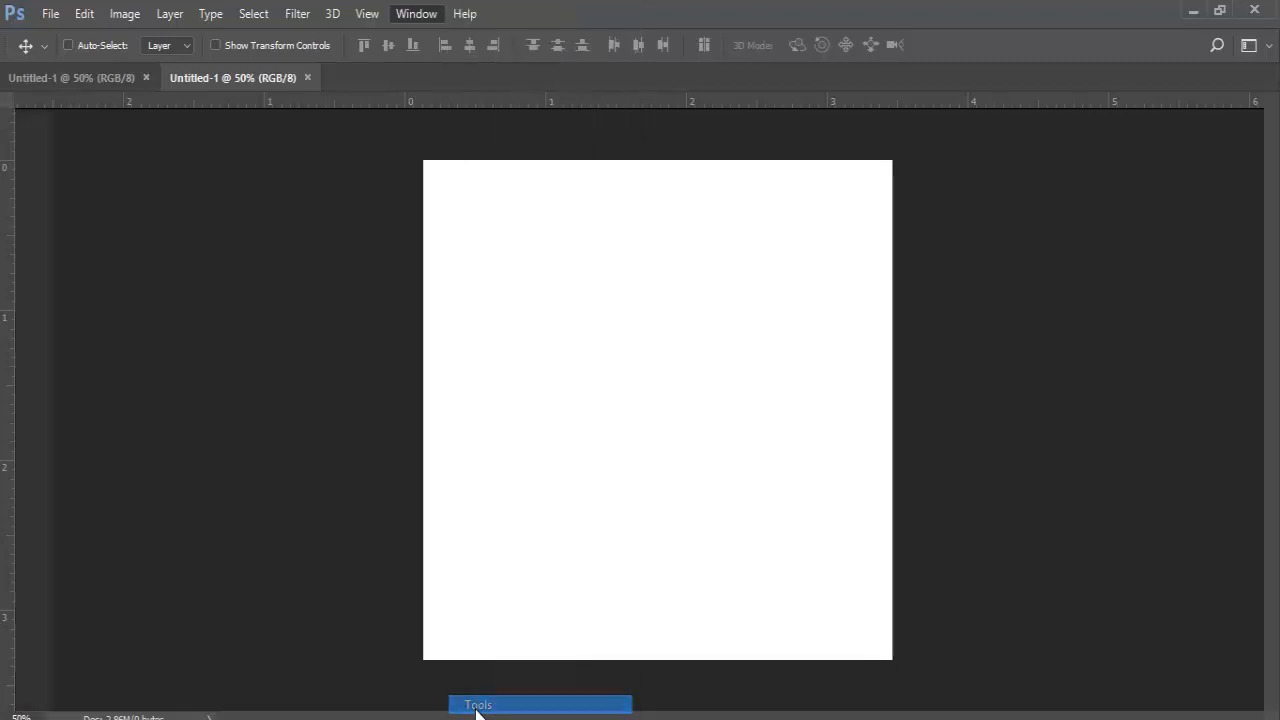
click(402, 13)
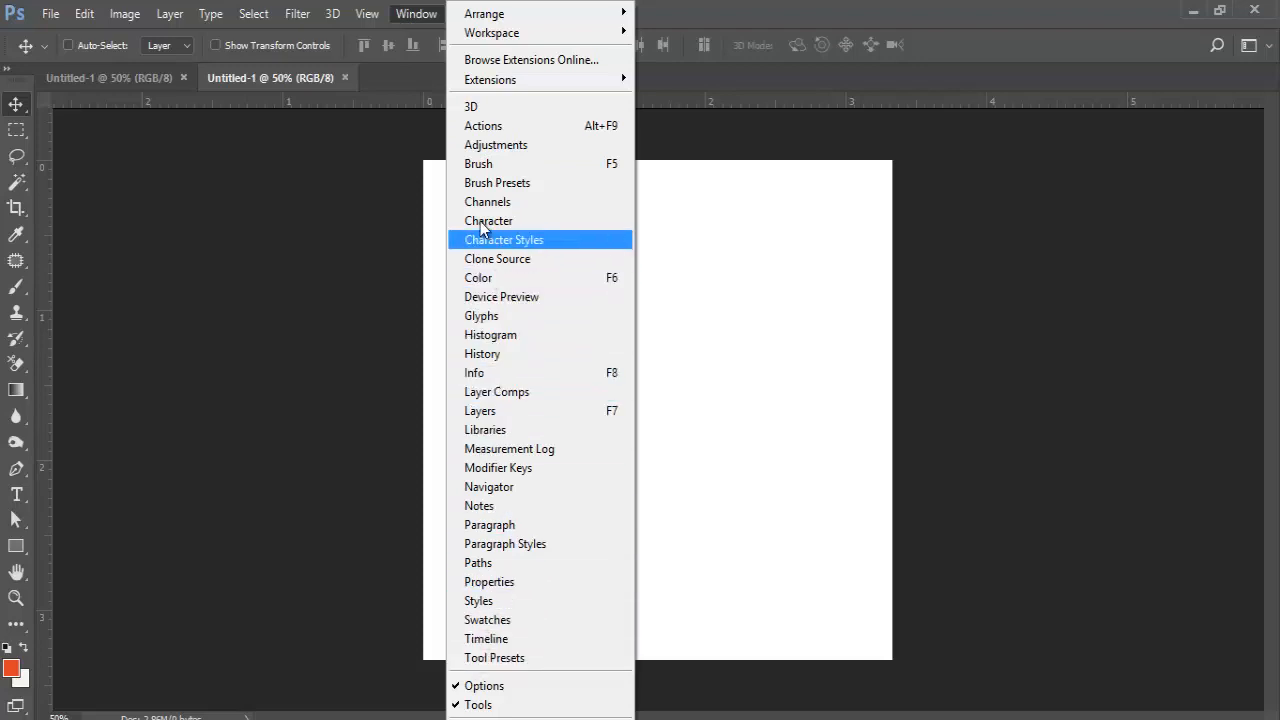
click(477, 411)
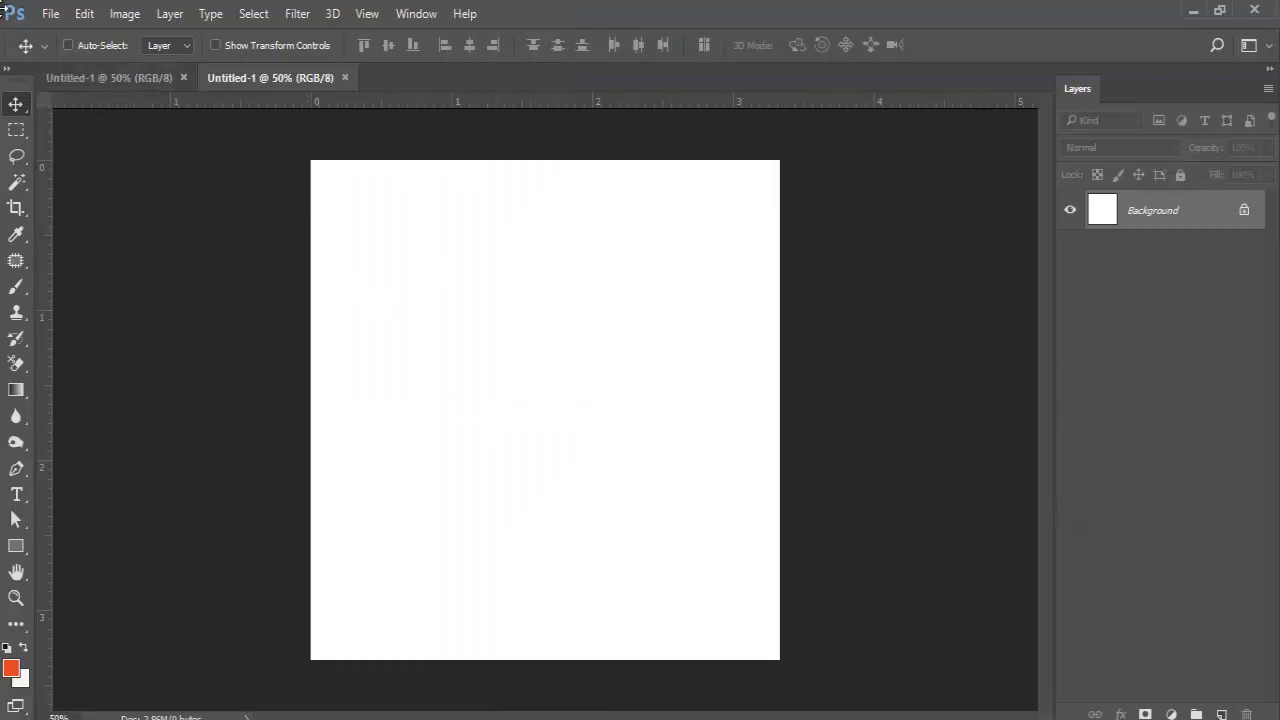
click(50, 14)
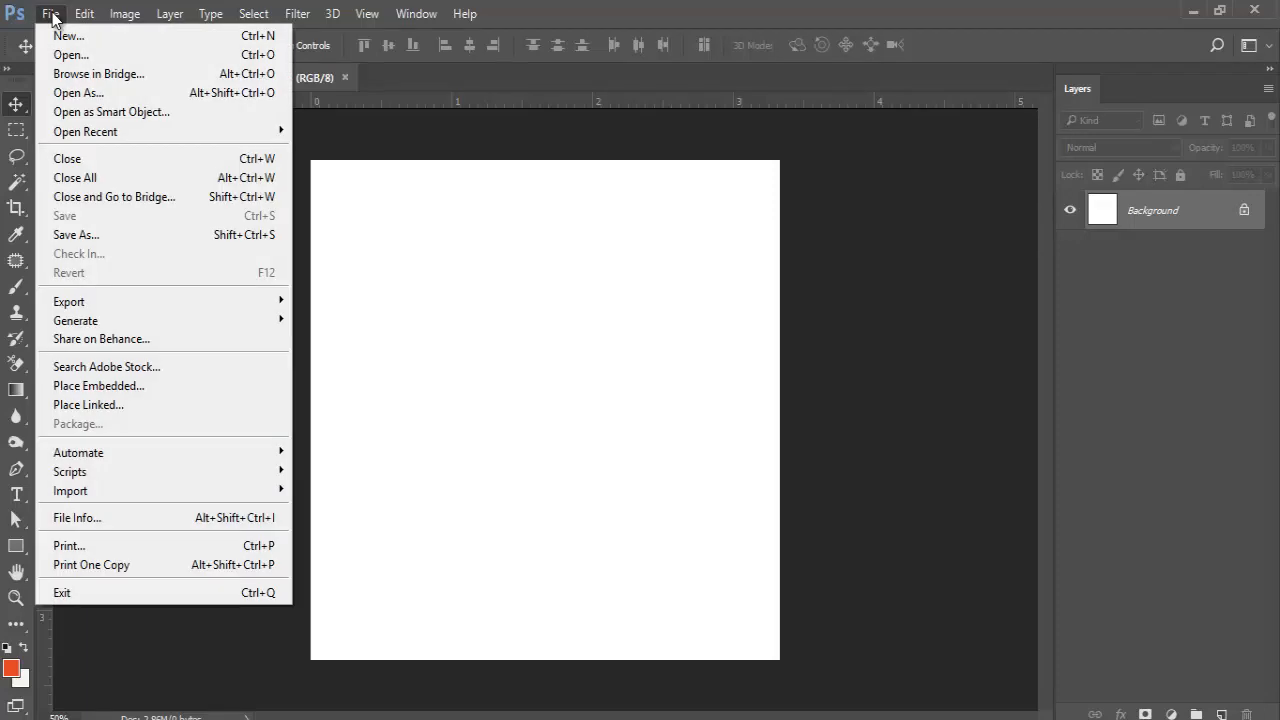
click(367, 206)
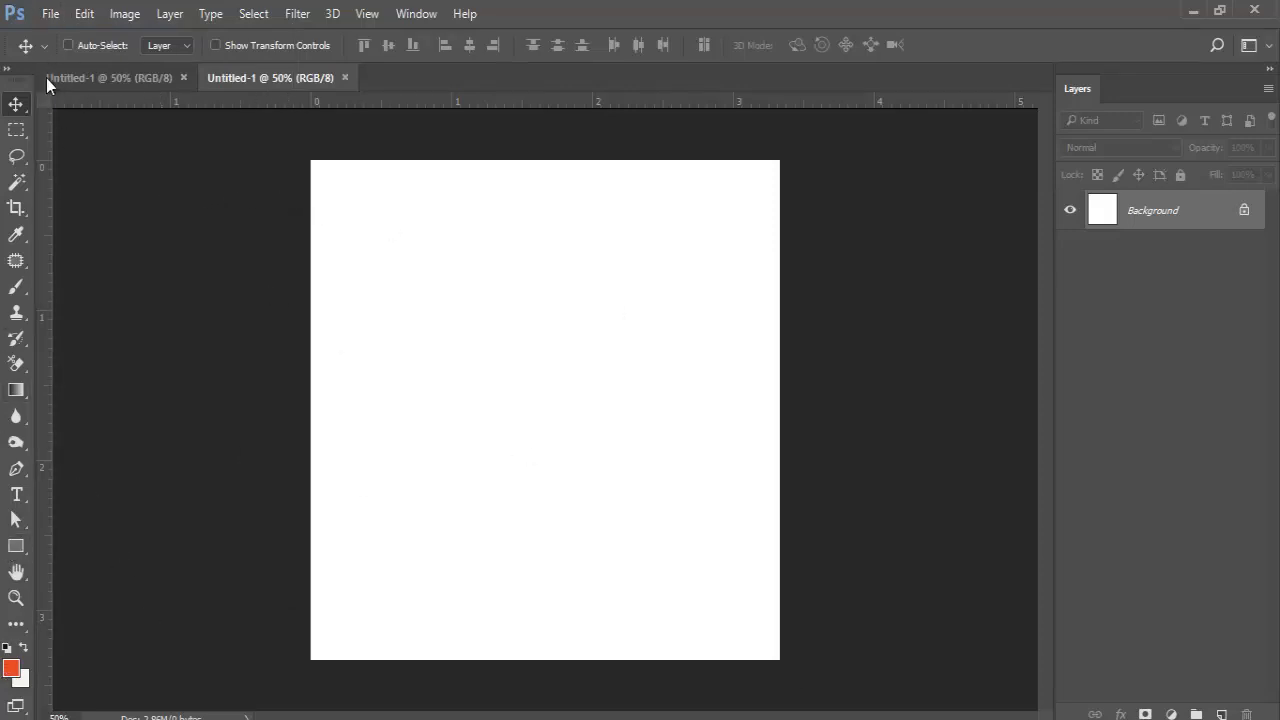
Make a rectangular marquee selection about 1.8 by 0.75 inches just above the canvas's middle and add a new layer for it.
click(18, 138)
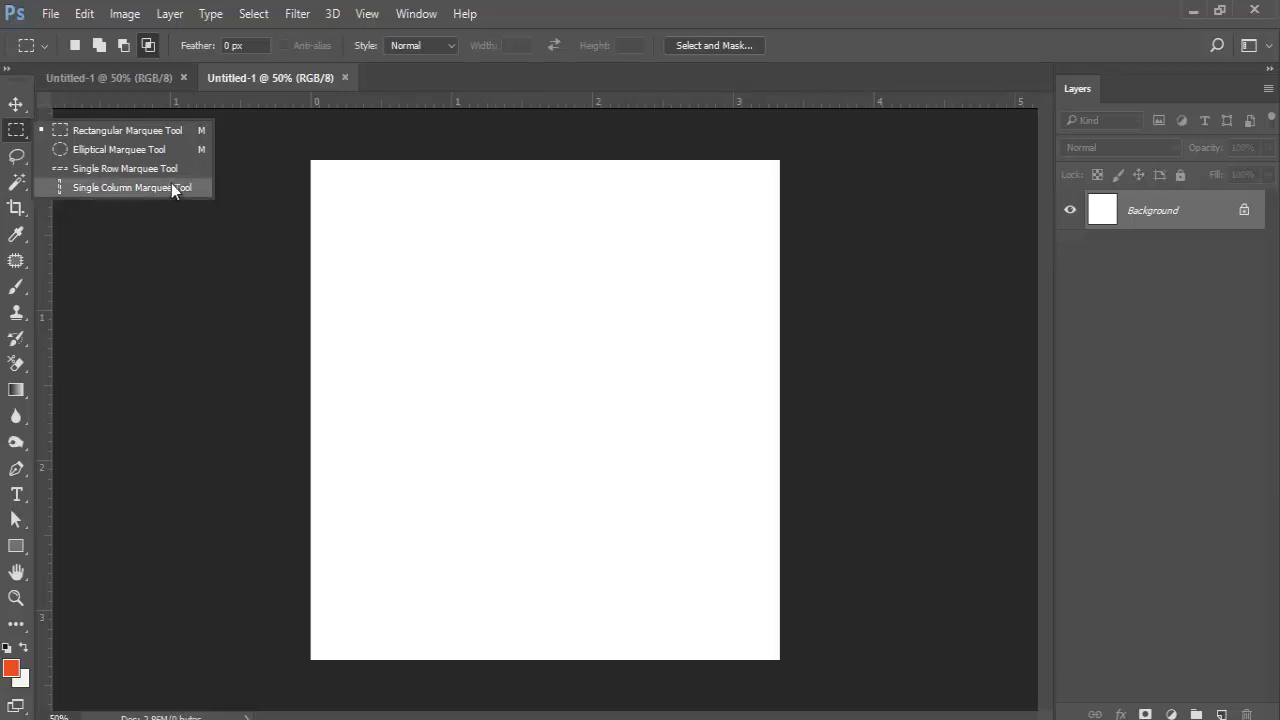
click(60, 130)
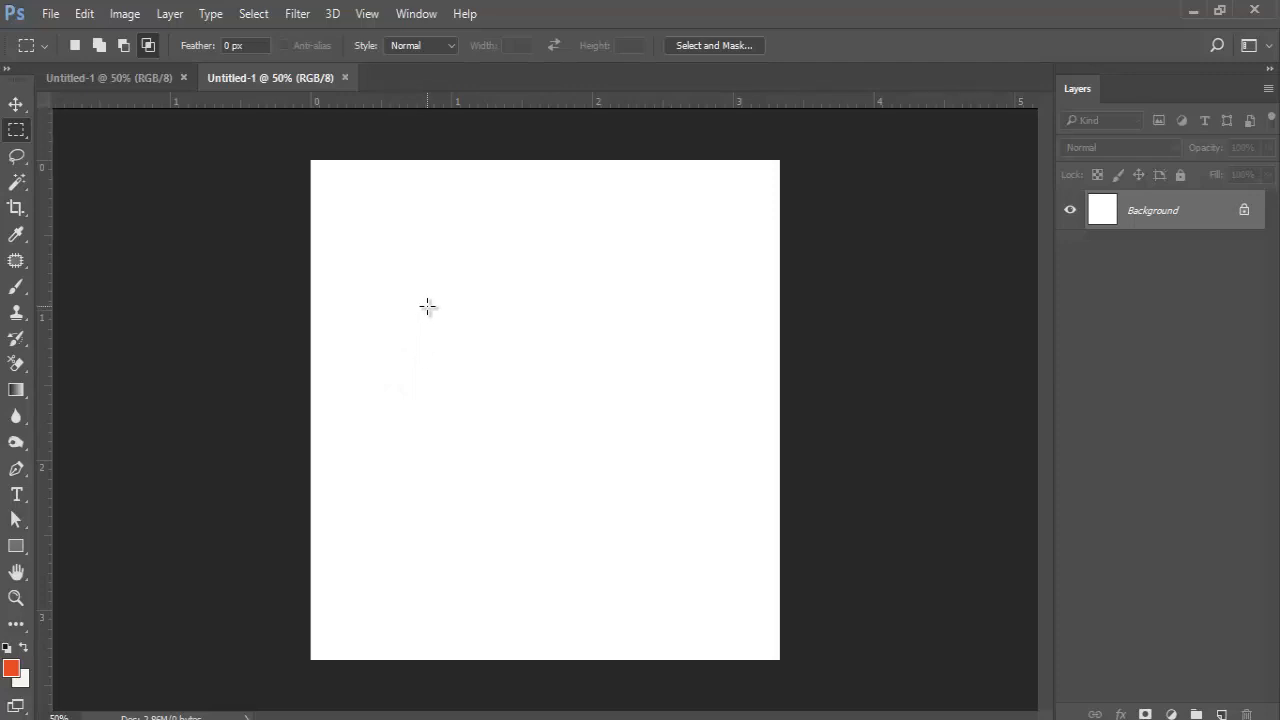
drag(601, 411, 681, 431)
click(1221, 714)
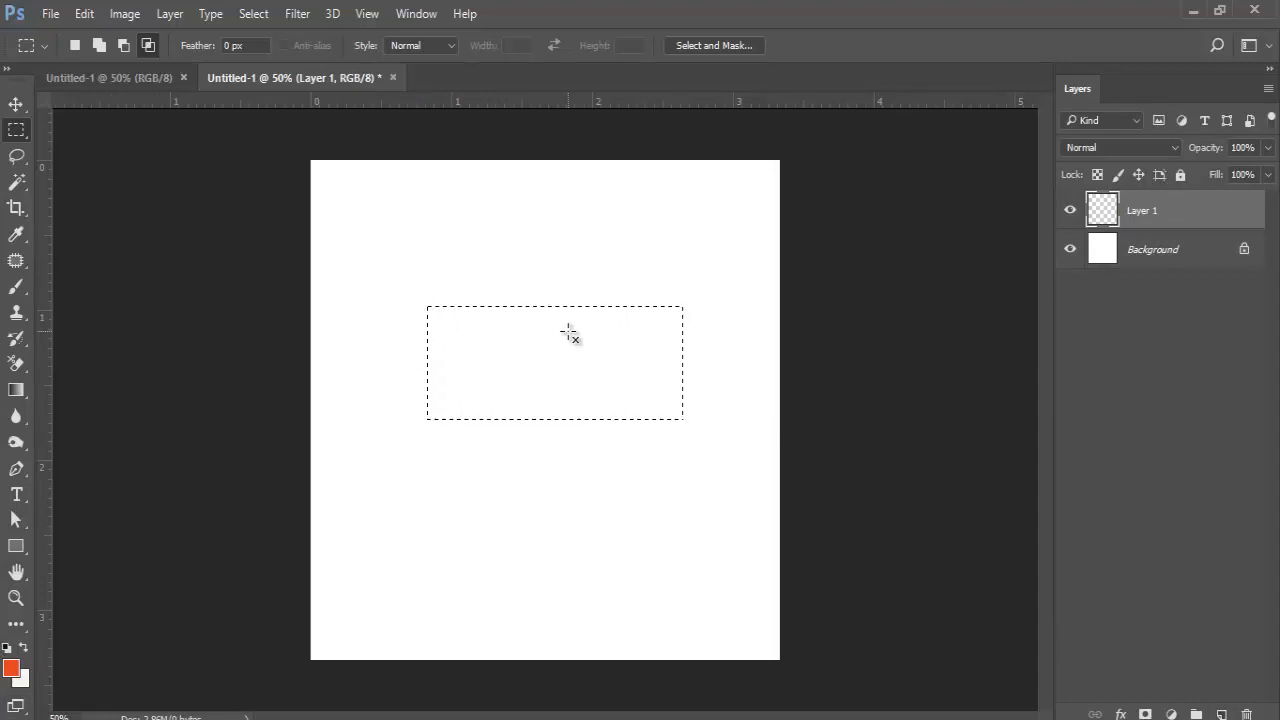
Fill the rectangular selection with the orange foreground color on the new layer and deselect it.
key(ctrl+BackSpace)
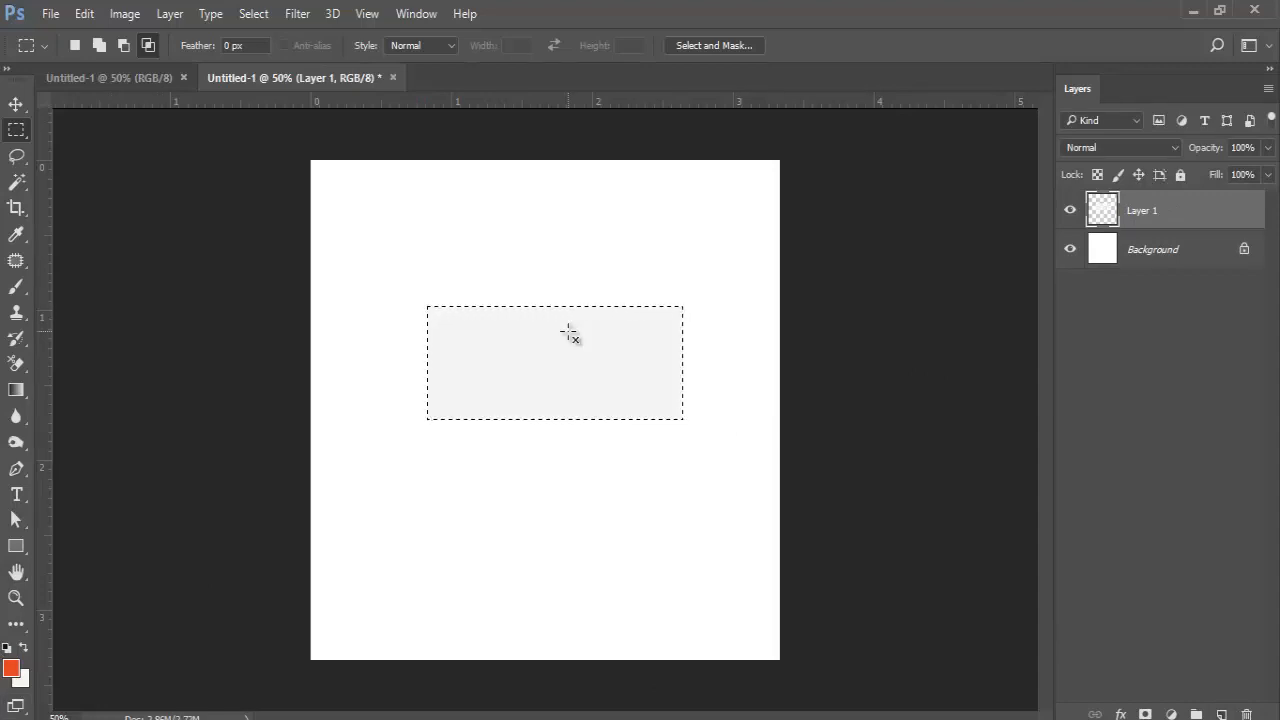
key(alt+BackSpace)
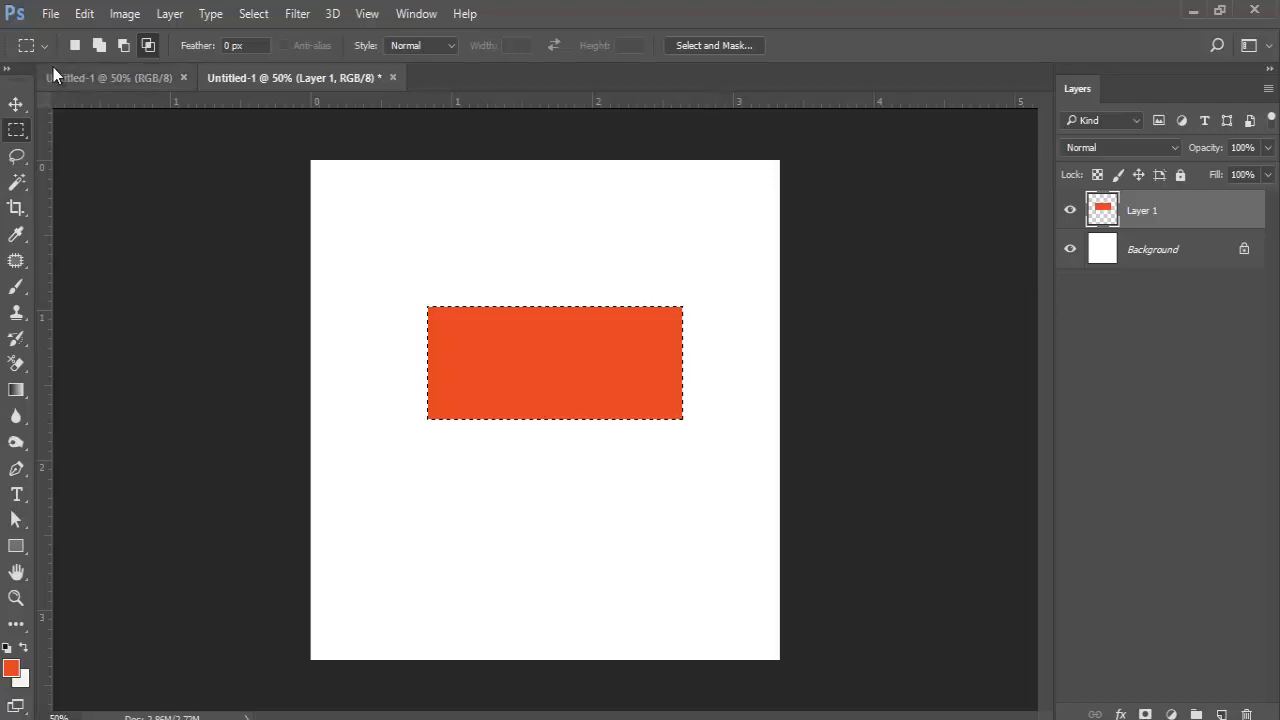
click(16, 106)
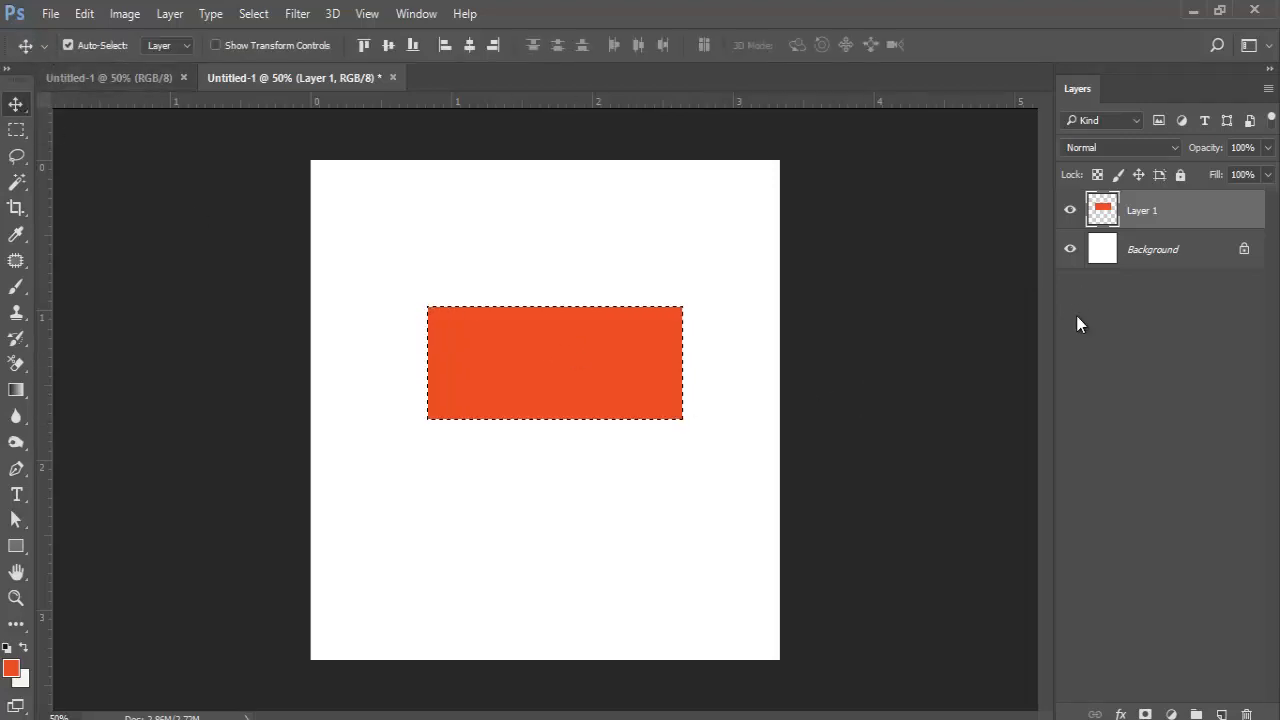
key(ctrl+d)
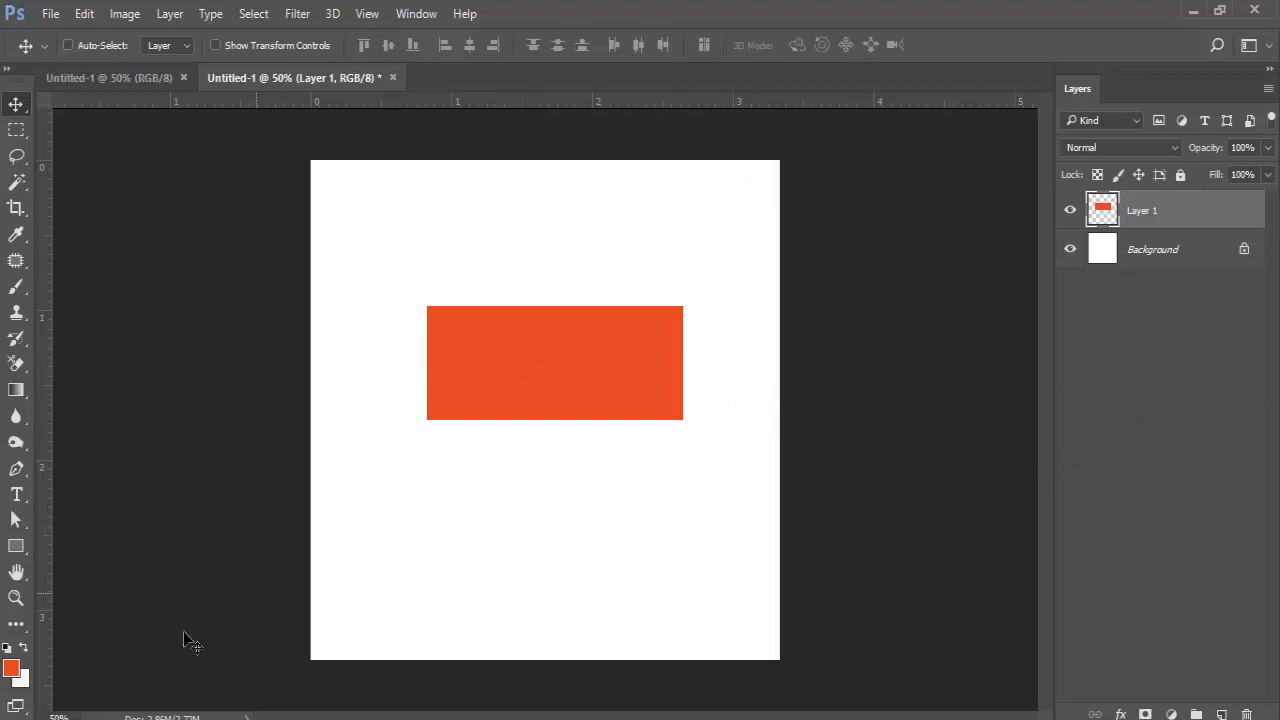
Set the background color to dark blue #182f96.
click(23, 683)
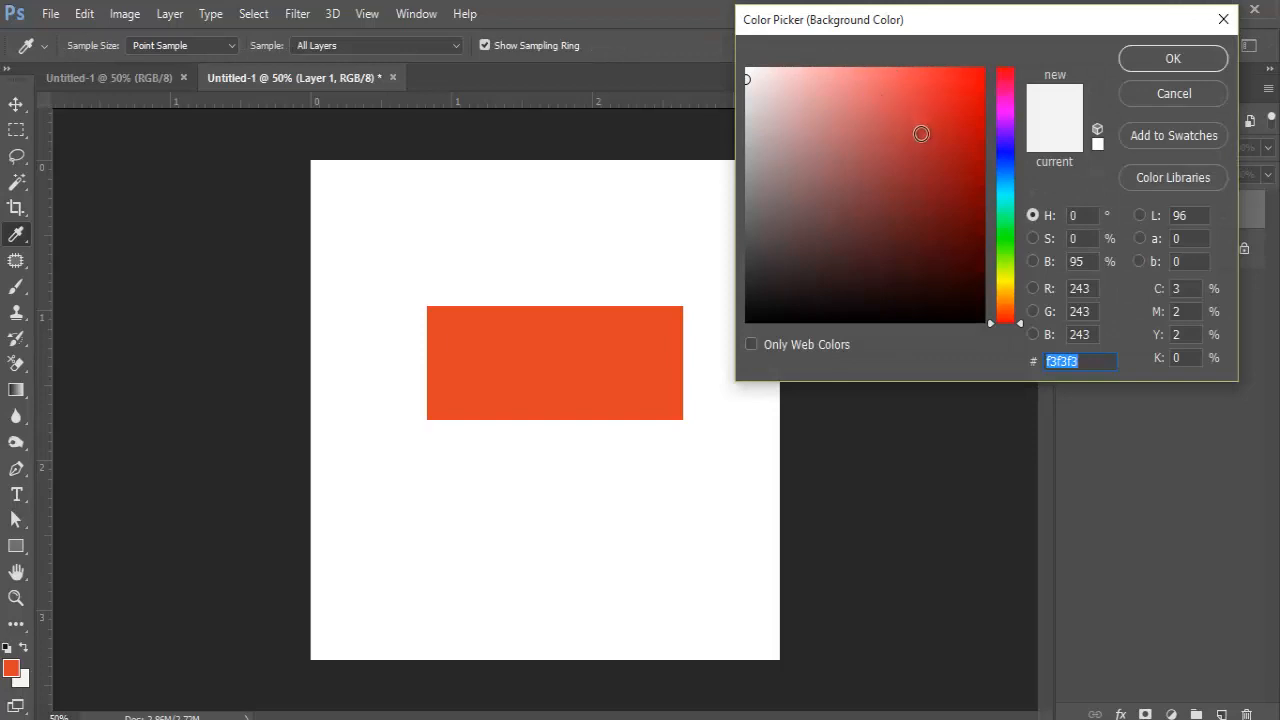
click(1004, 135)
click(955, 140)
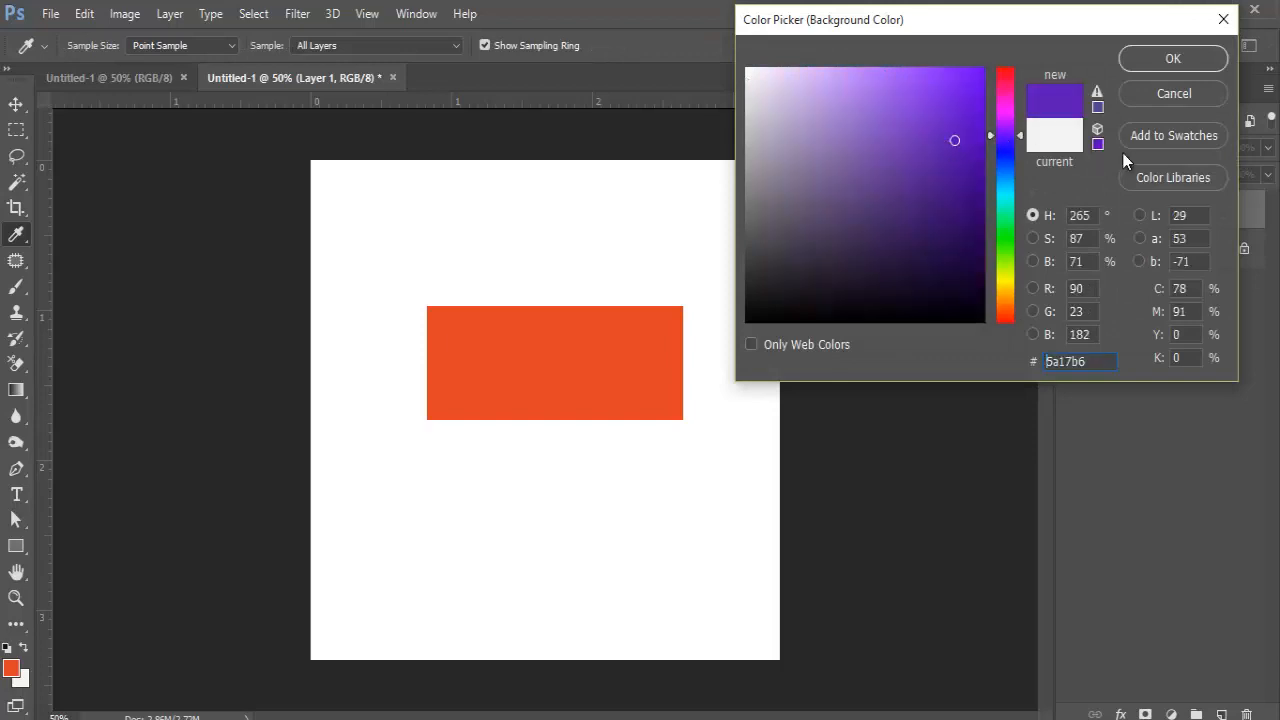
click(1008, 162)
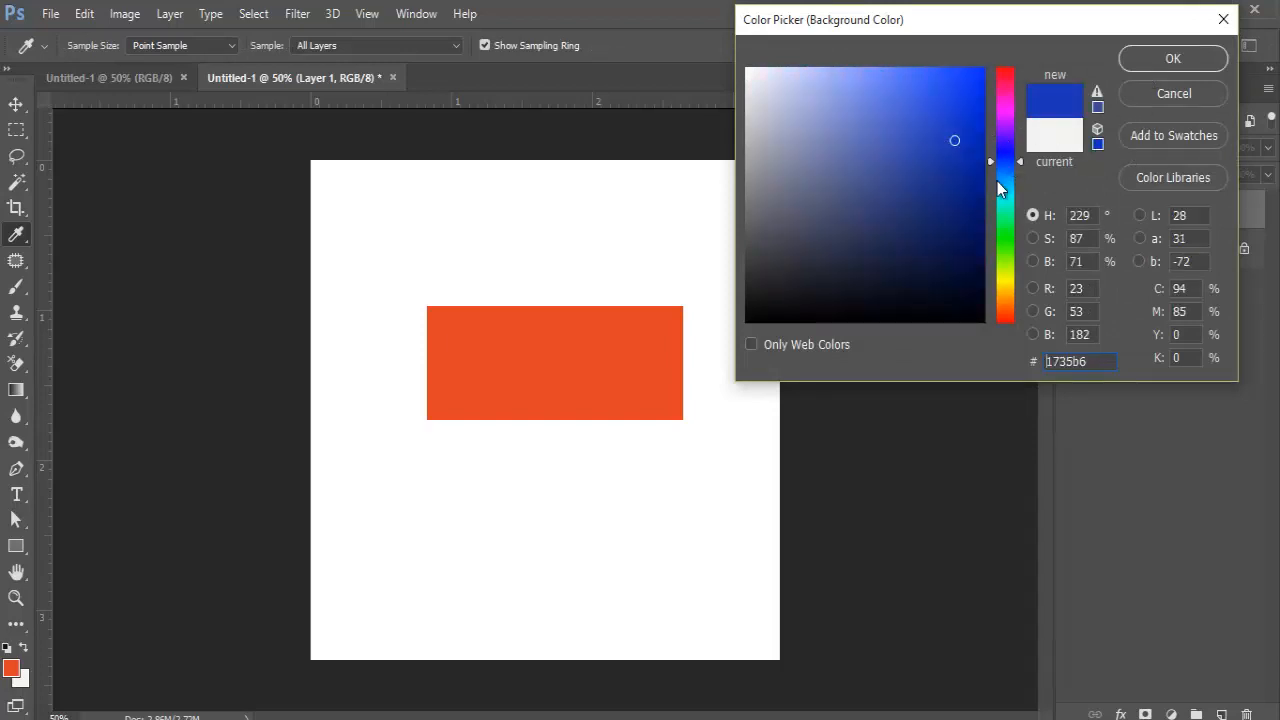
click(947, 172)
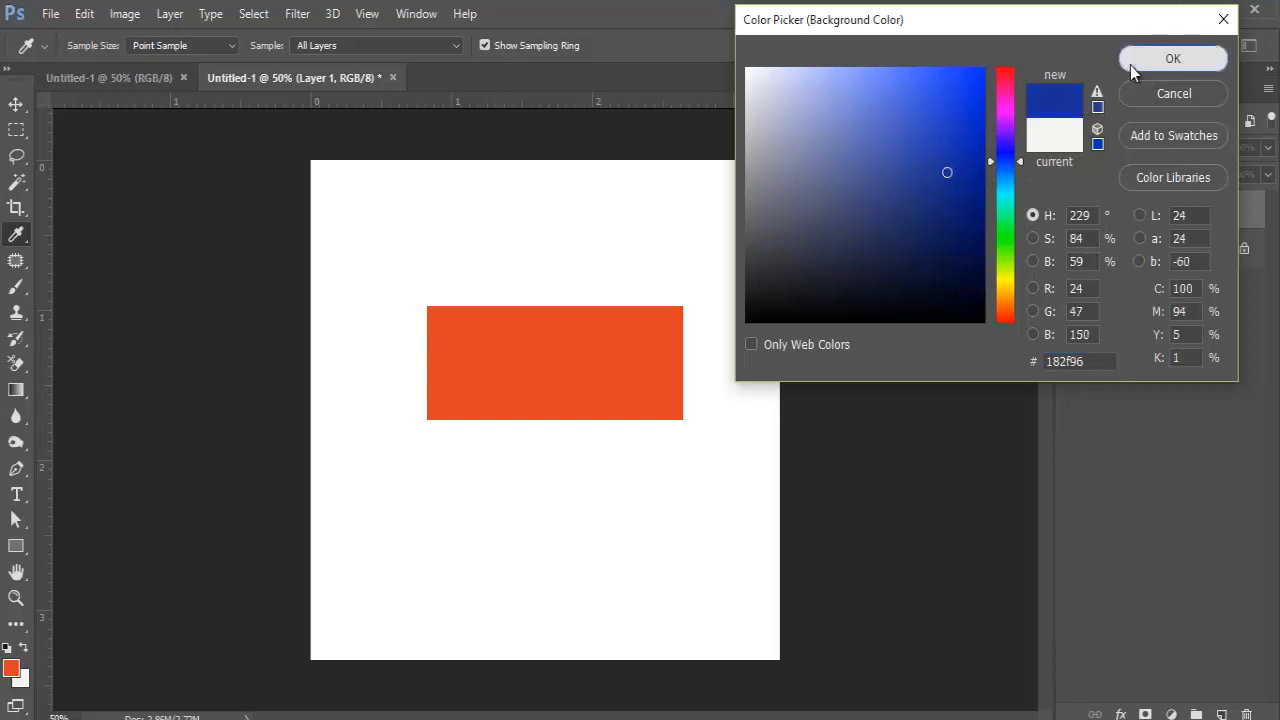
click(1130, 62)
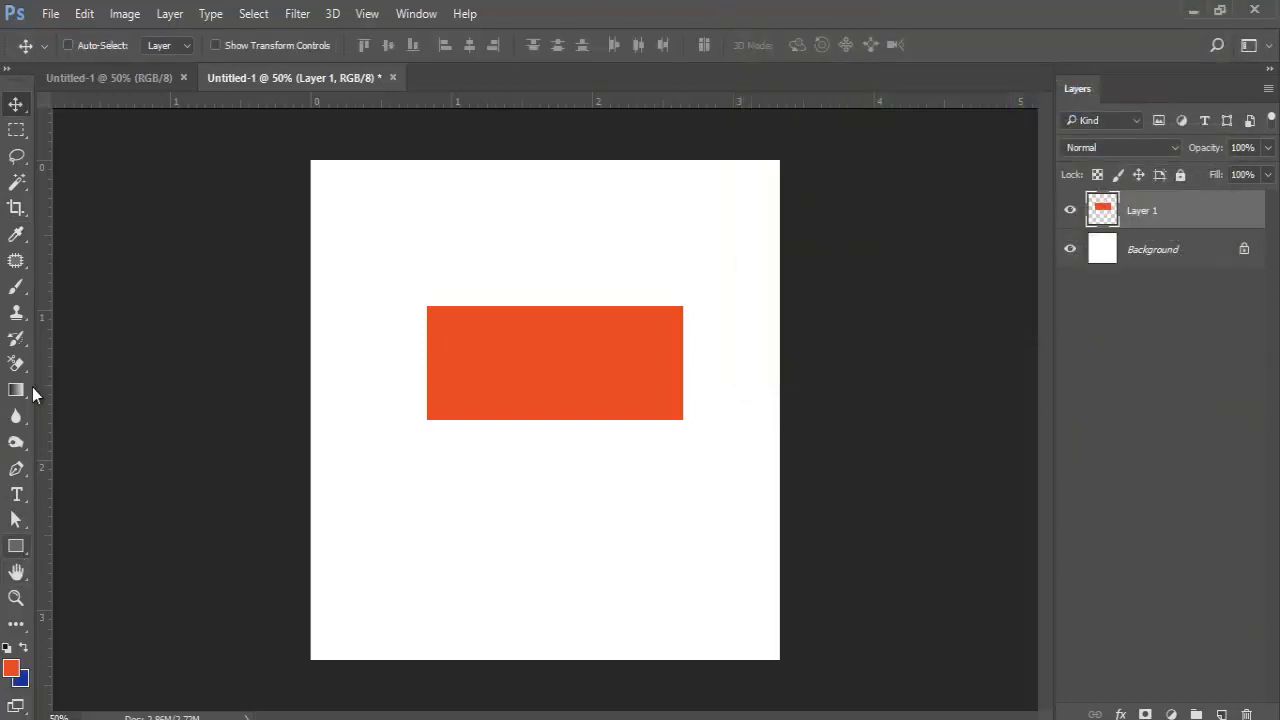
Draw a circular marquee about 0.75 inches across below the rectangle, fill it with the blue background color on a new layer, and deselect.
click(15, 131)
click(15, 131)
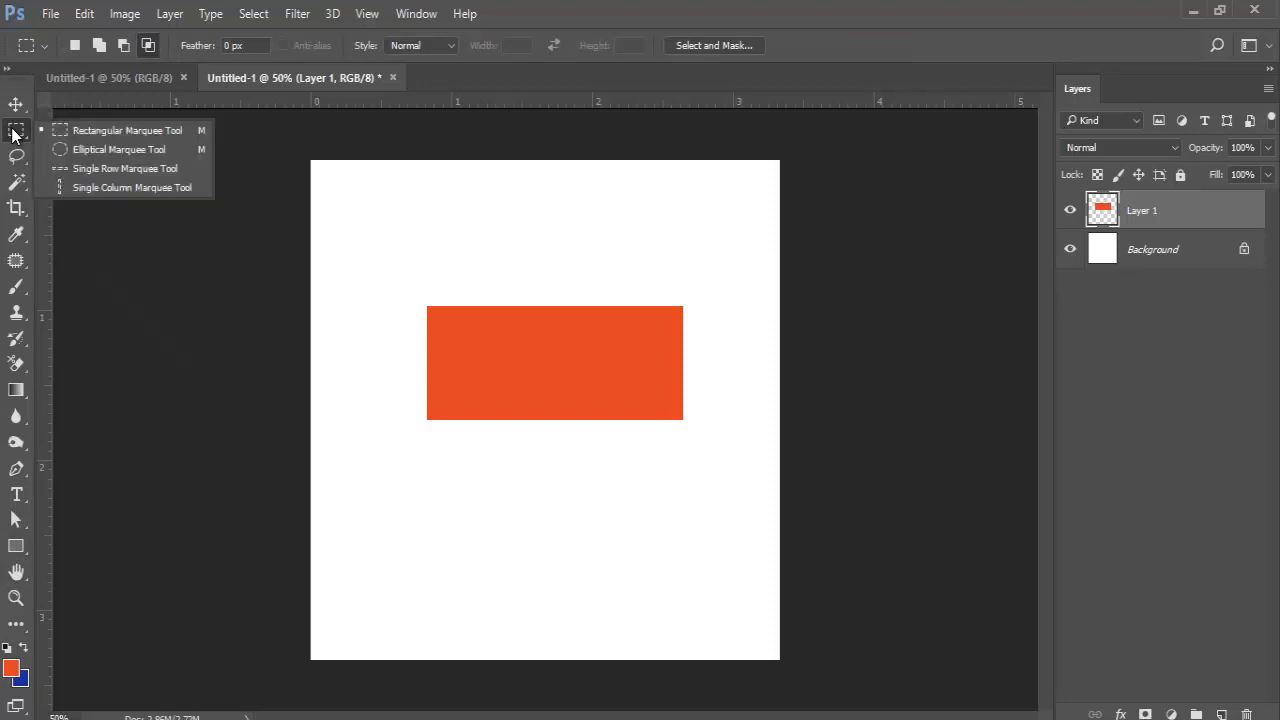
click(69, 150)
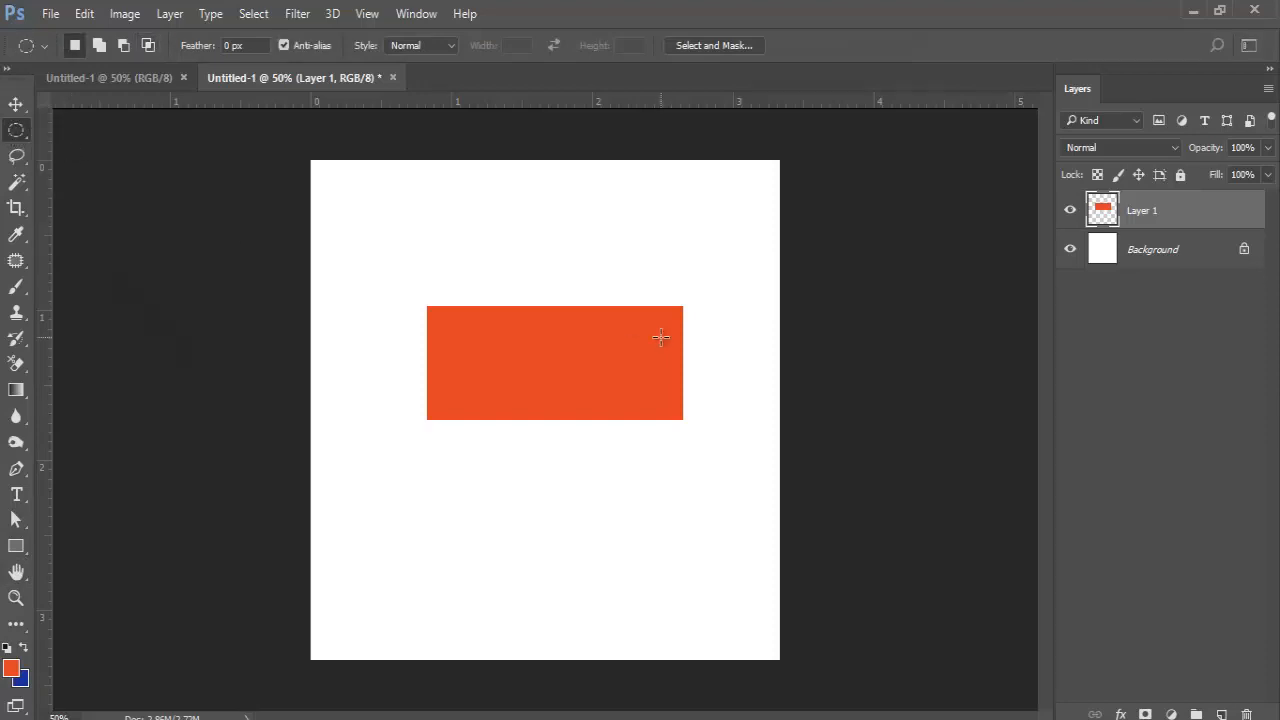
drag(529, 510, 658, 623)
click(1221, 714)
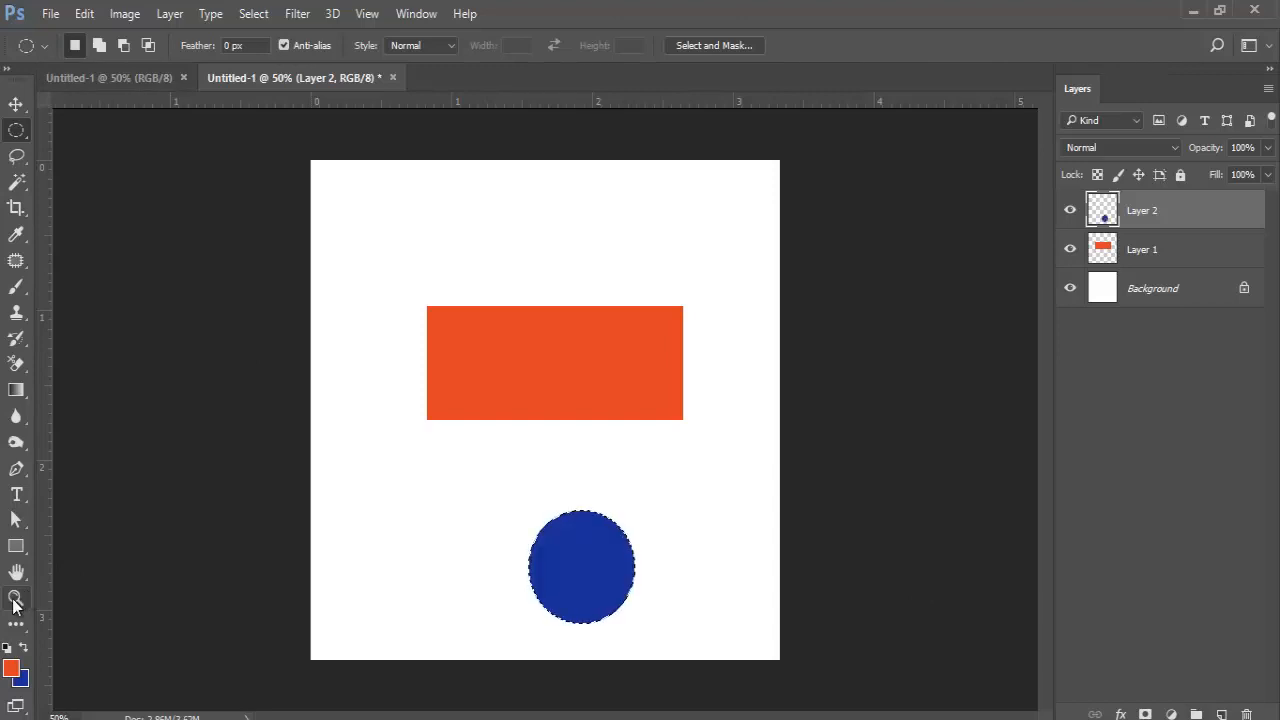
click(119, 472)
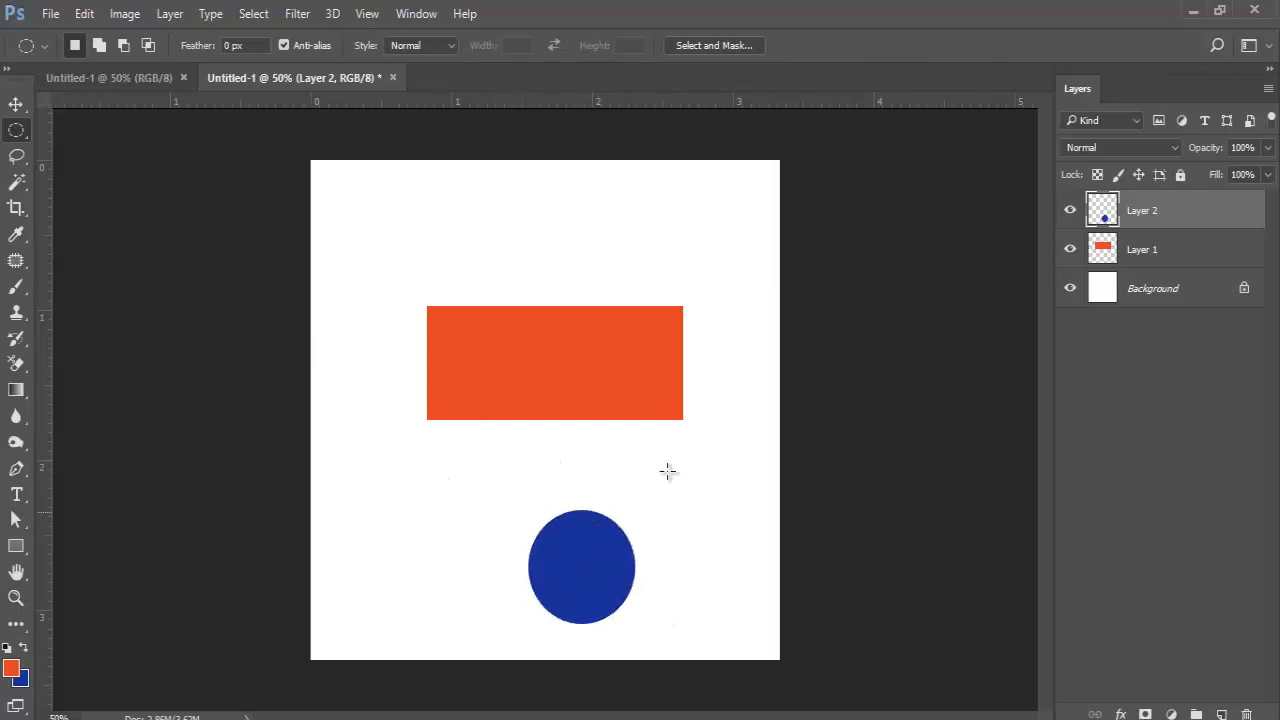
click(15, 106)
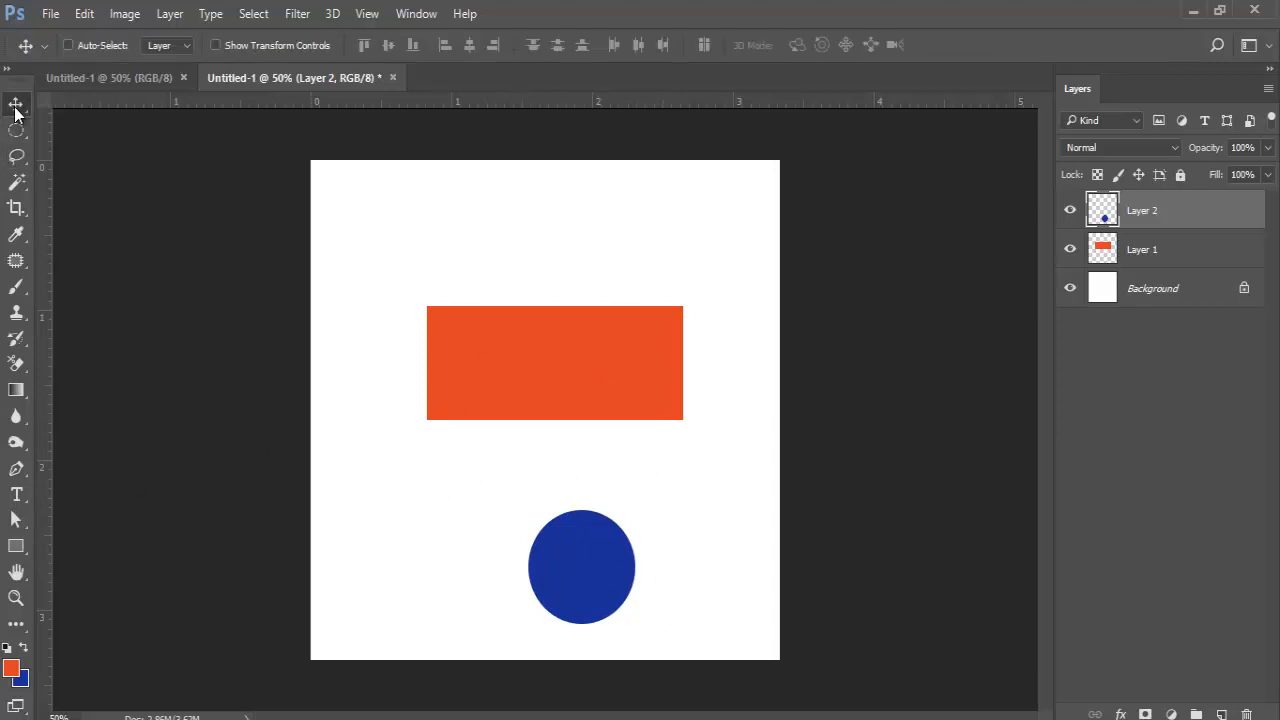
right_click(15, 106)
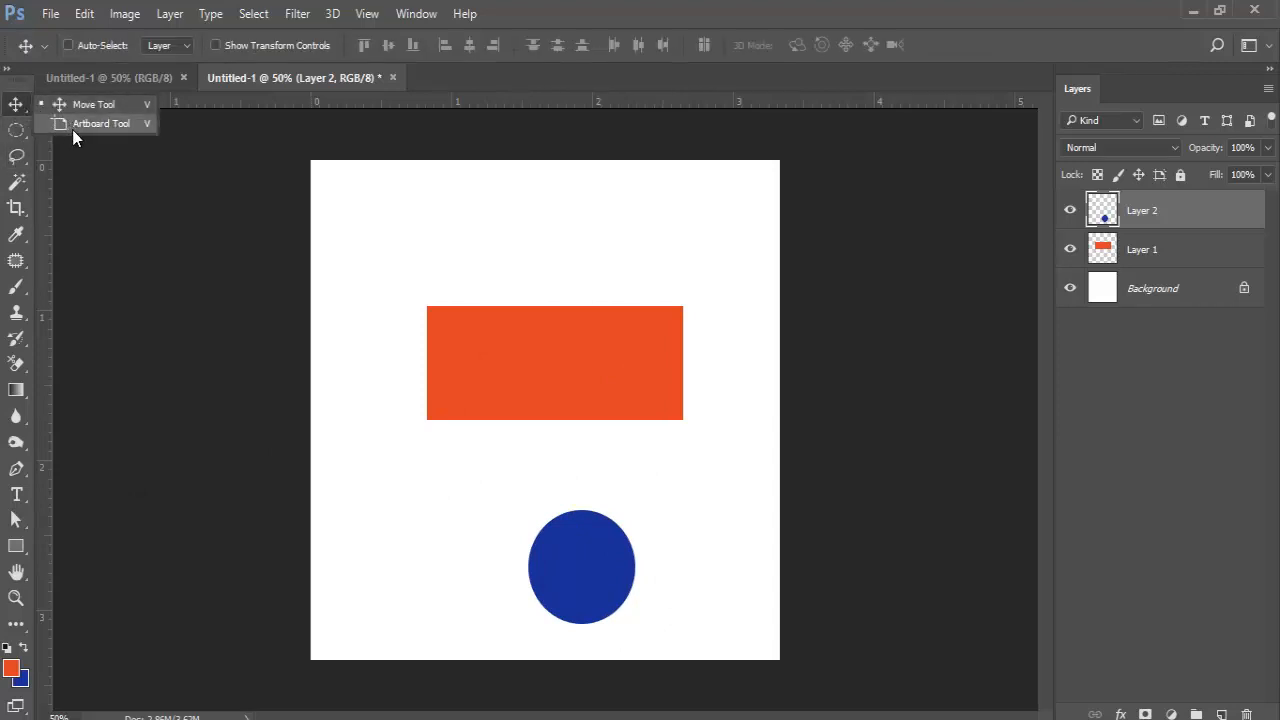
click(16, 112)
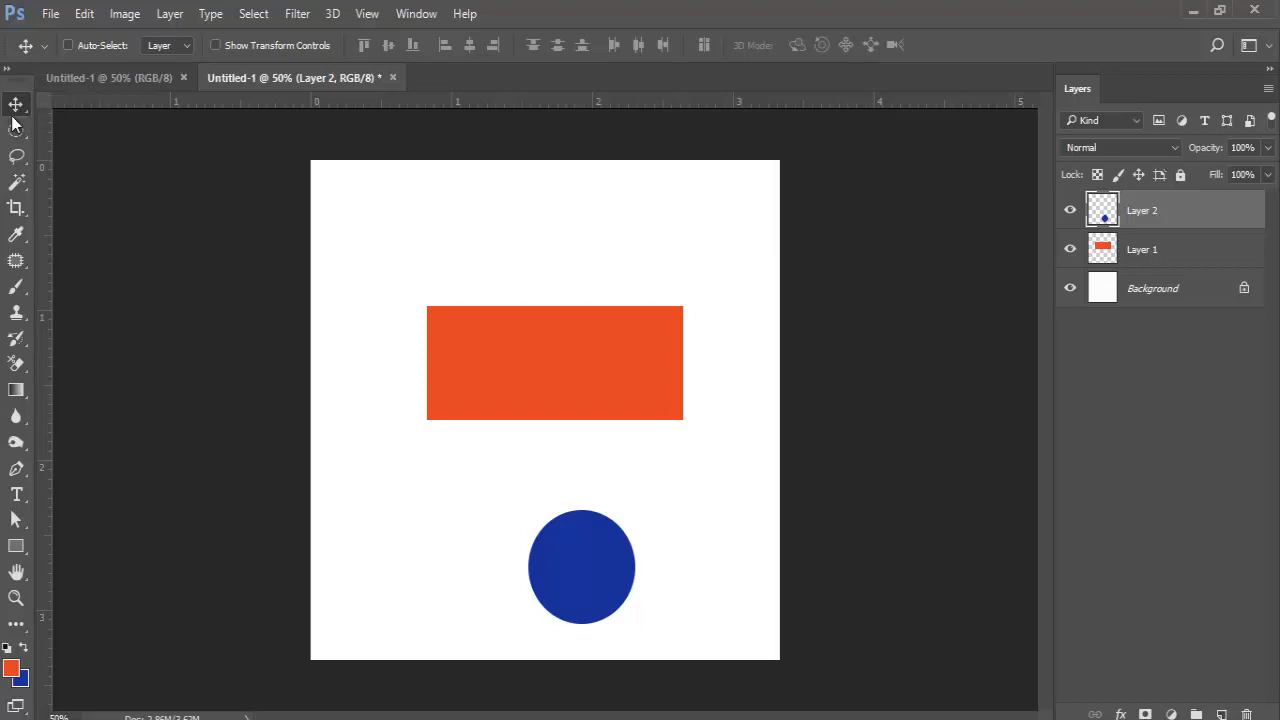
click(14, 134)
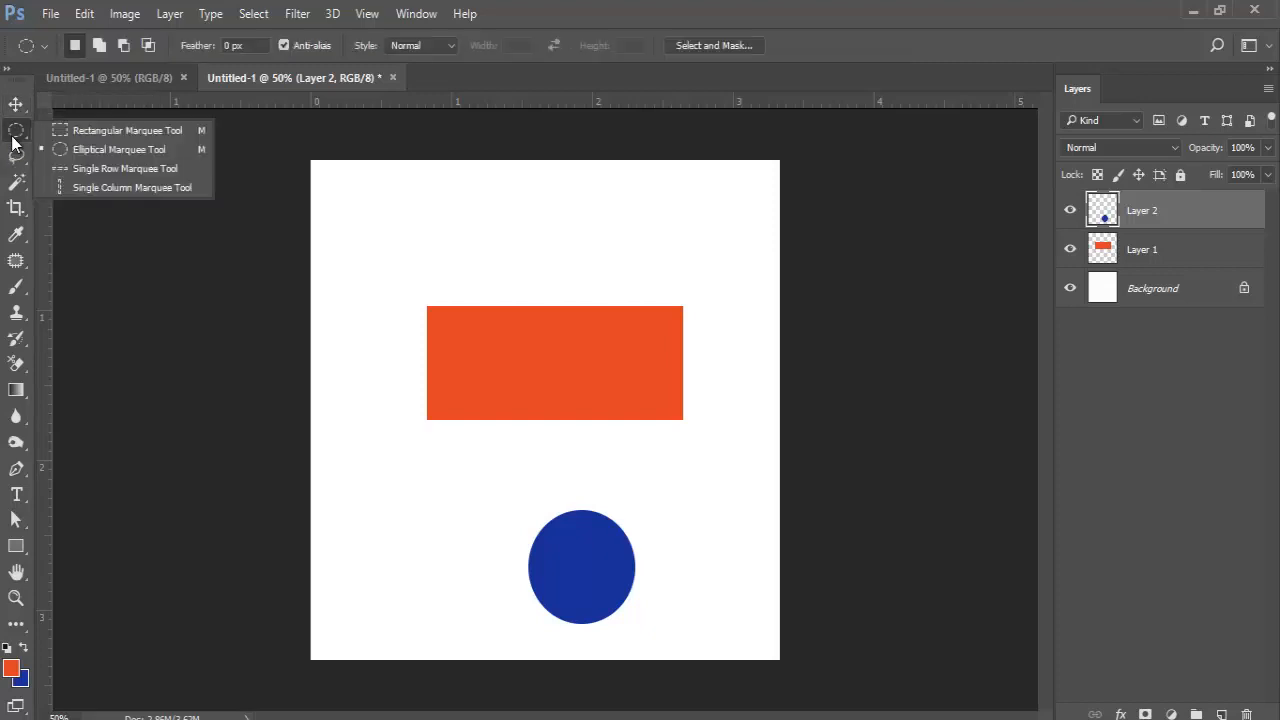
click(18, 130)
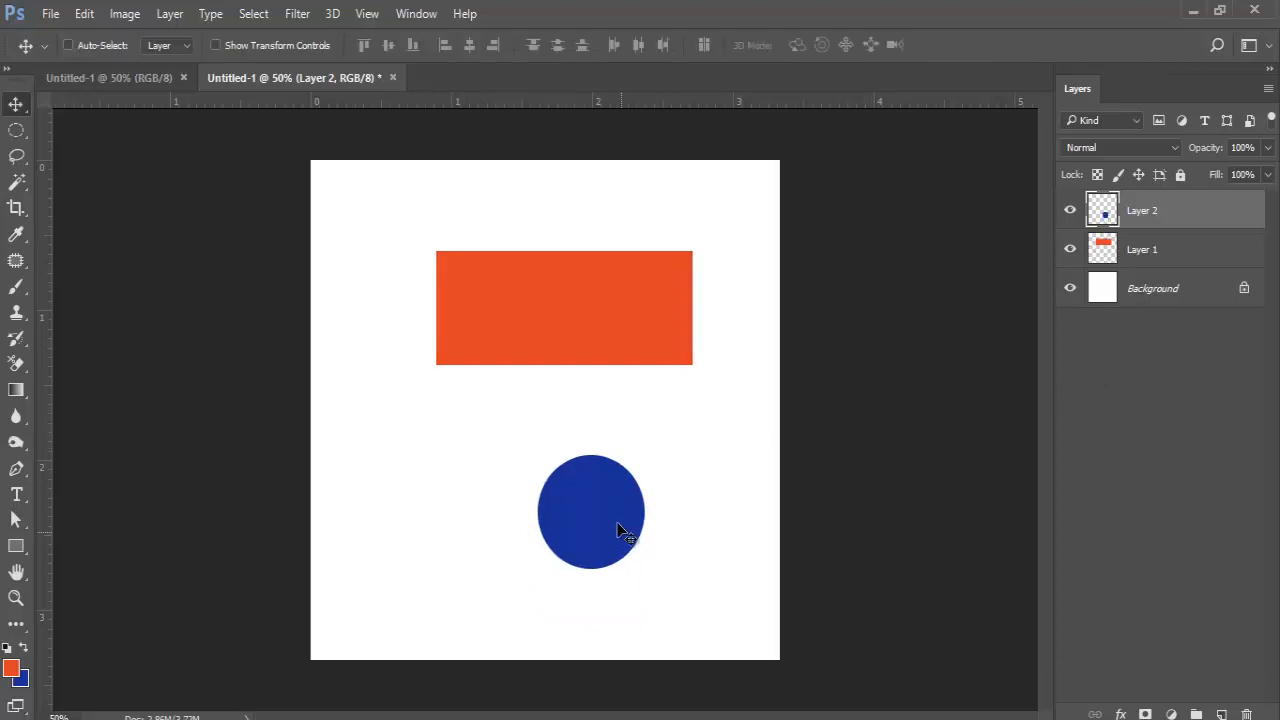
Move the blue circle onto the center of the orange rectangle and group Layer 1 and Layer 2.
drag(617, 529, 590, 328)
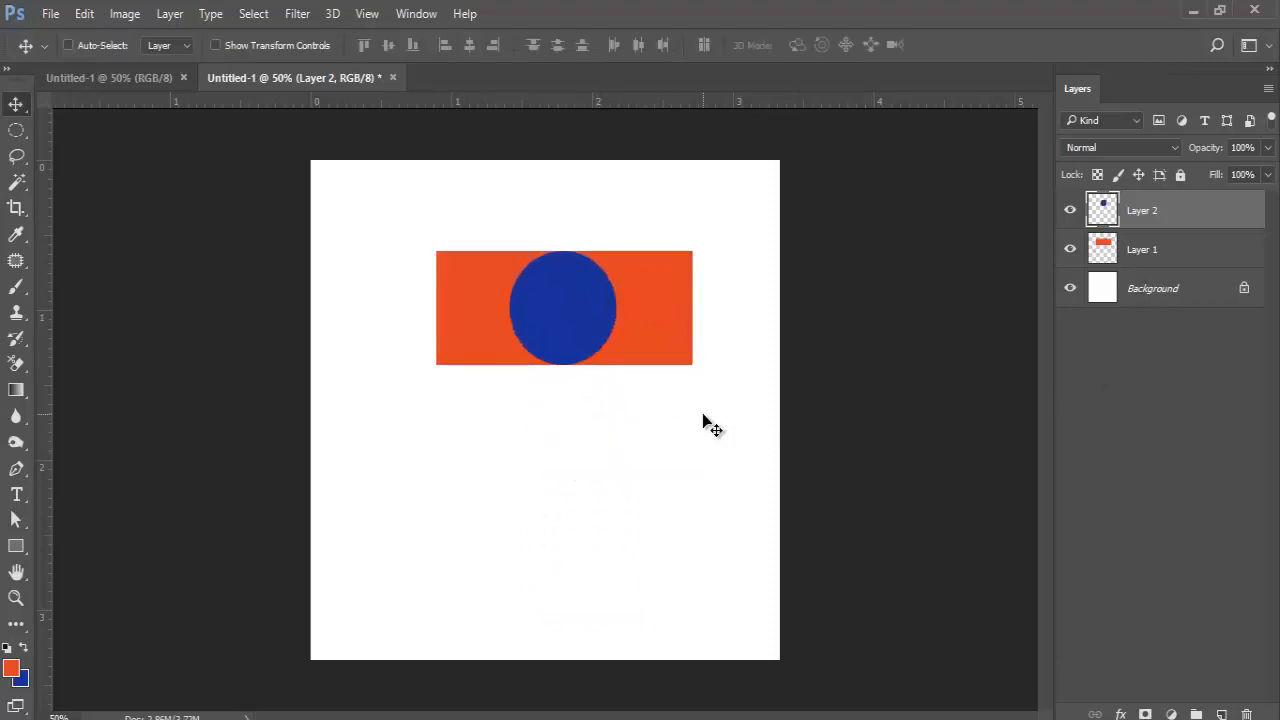
ctrl+click(1172, 250)
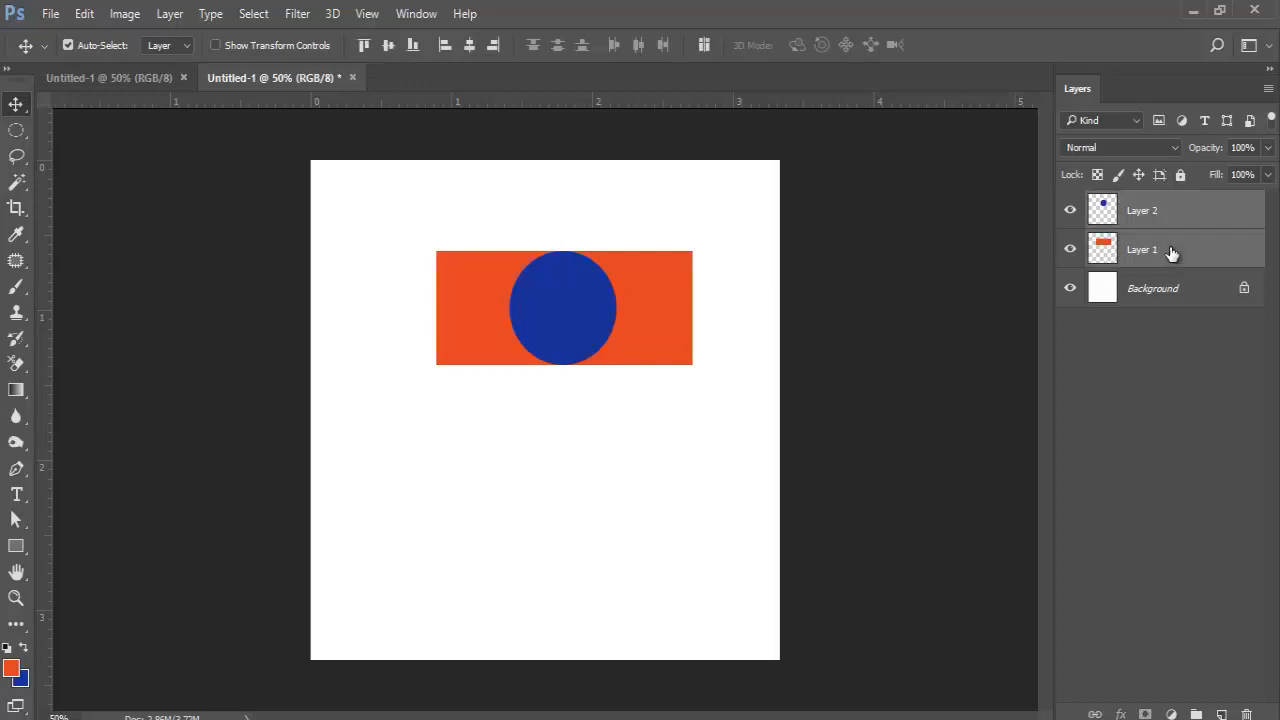
key(ctrl+g)
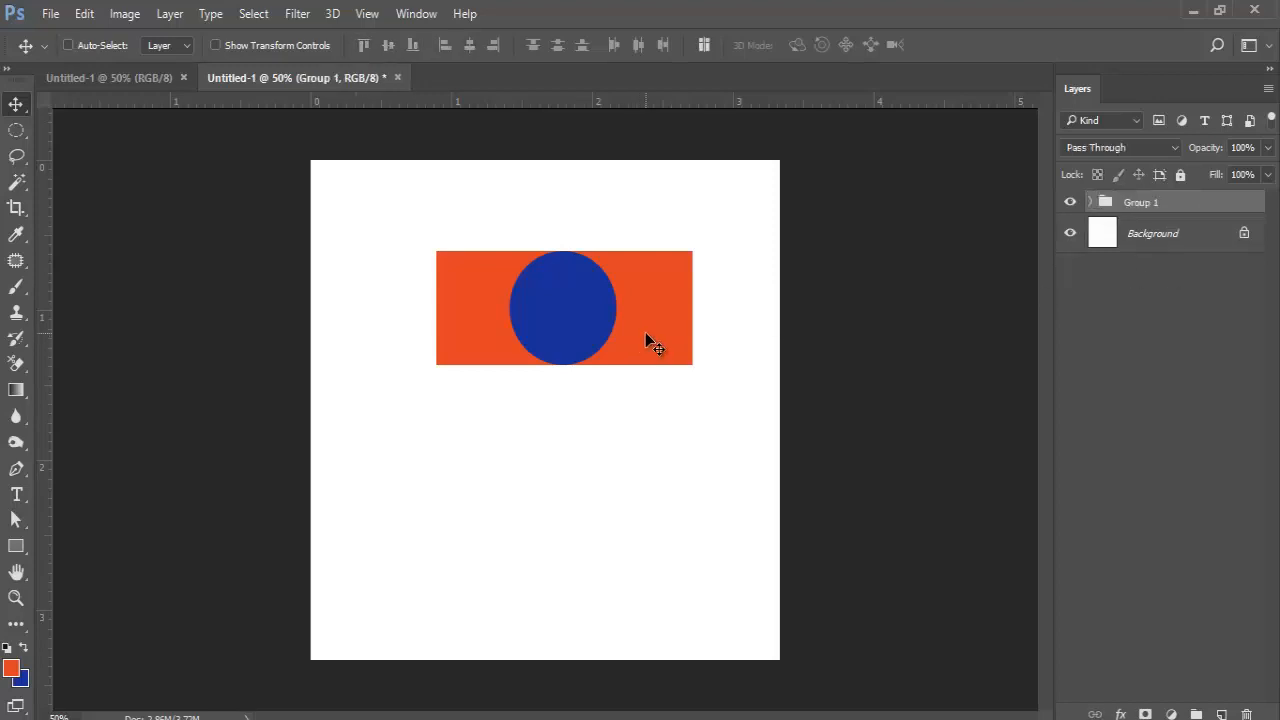
Hide and show the group repeatedly to check which shapes it contains.
click(1069, 204)
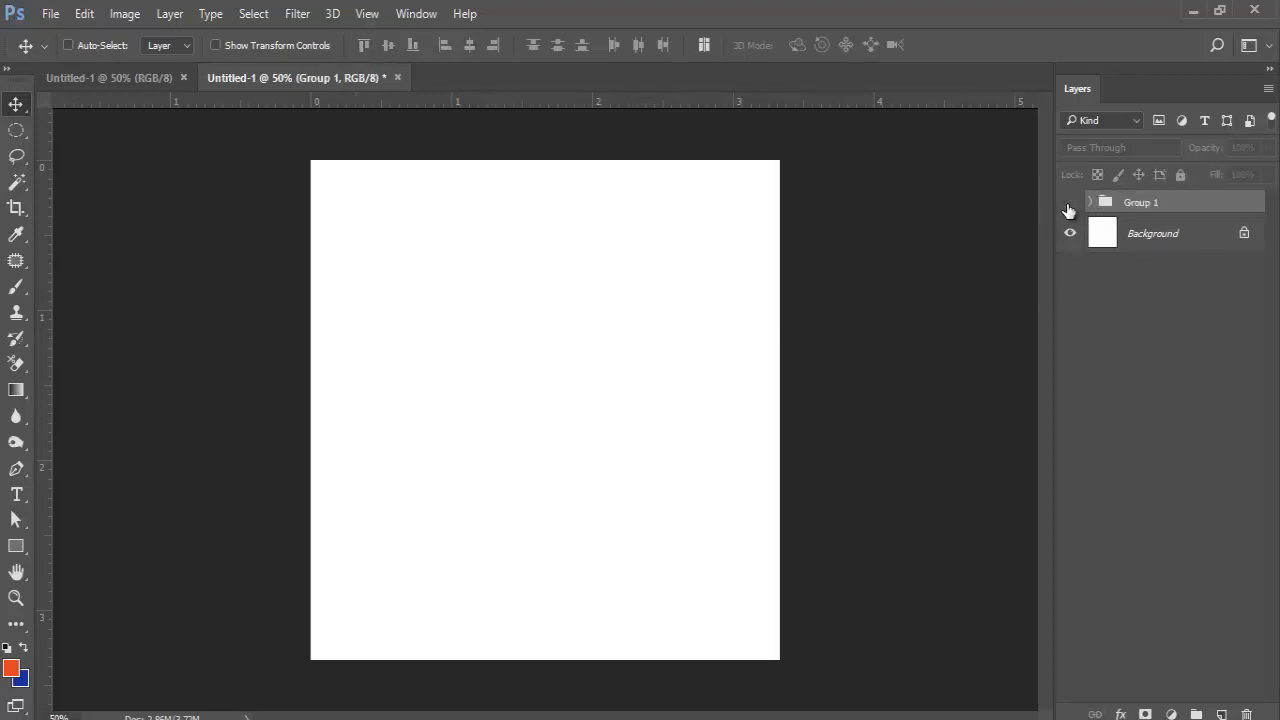
click(1069, 204)
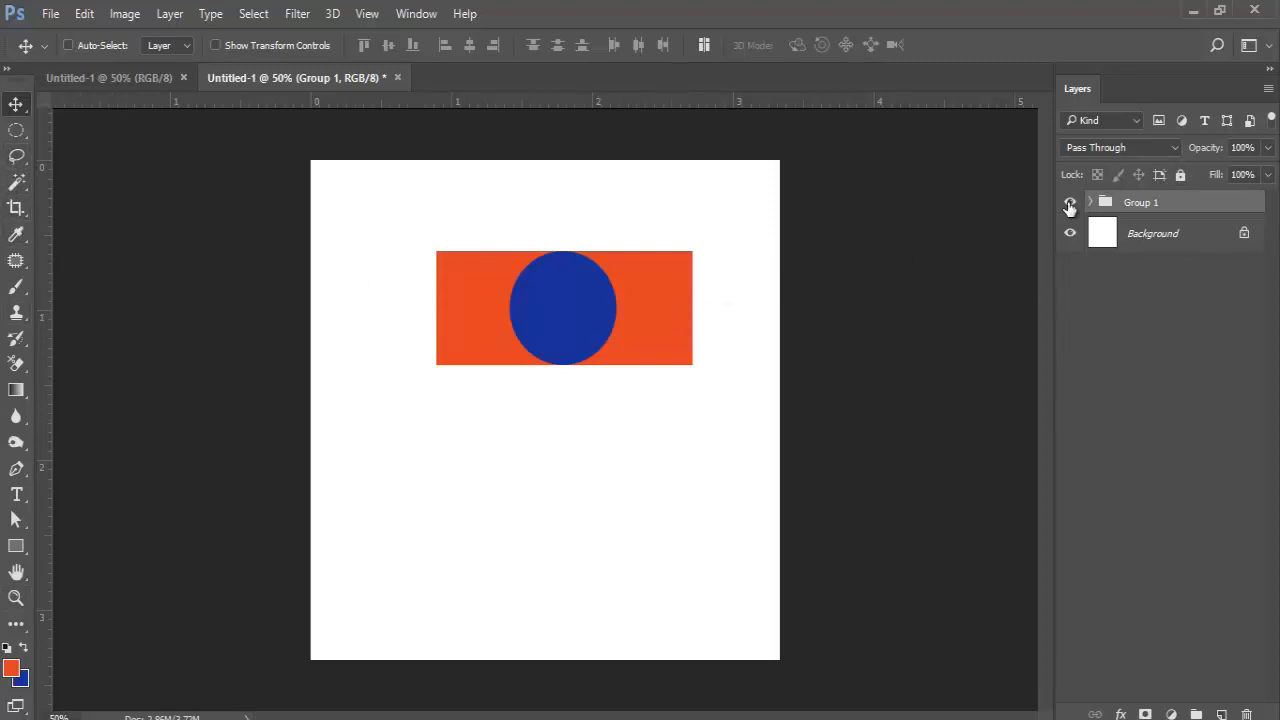
click(1069, 204)
click(1069, 204)
click(1070, 205)
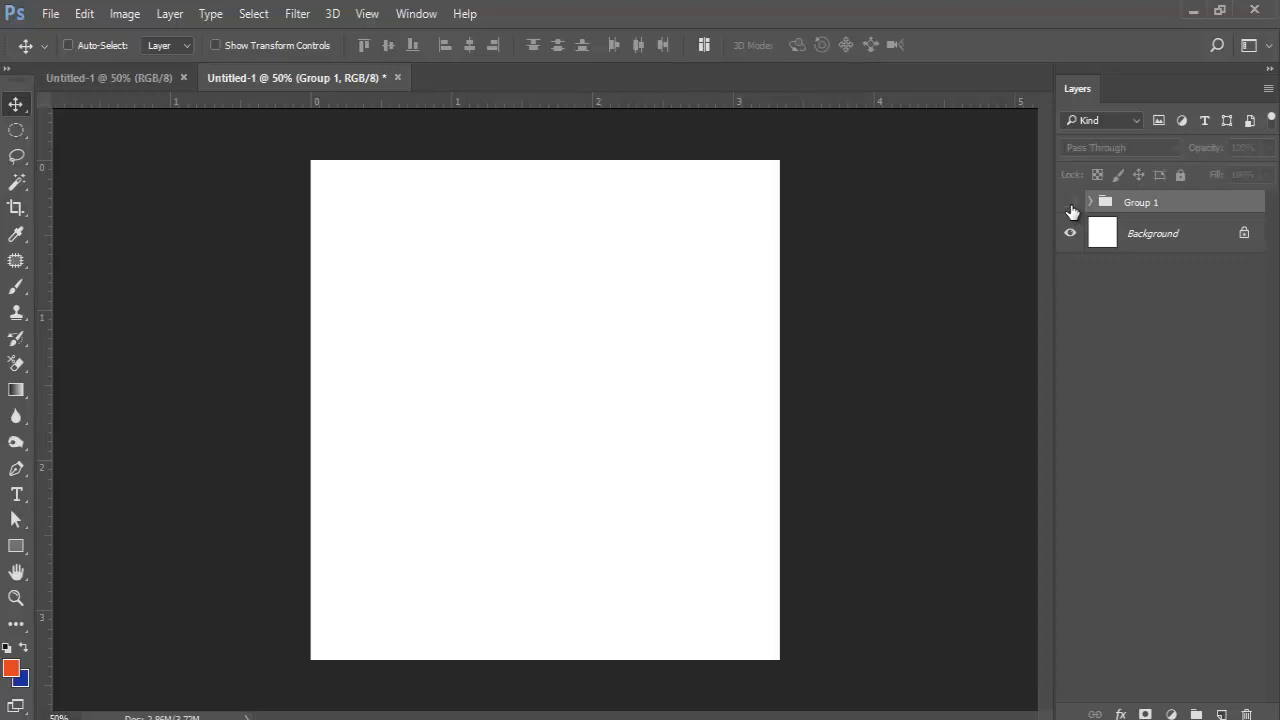
click(1070, 205)
click(1070, 205)
click(1070, 205)
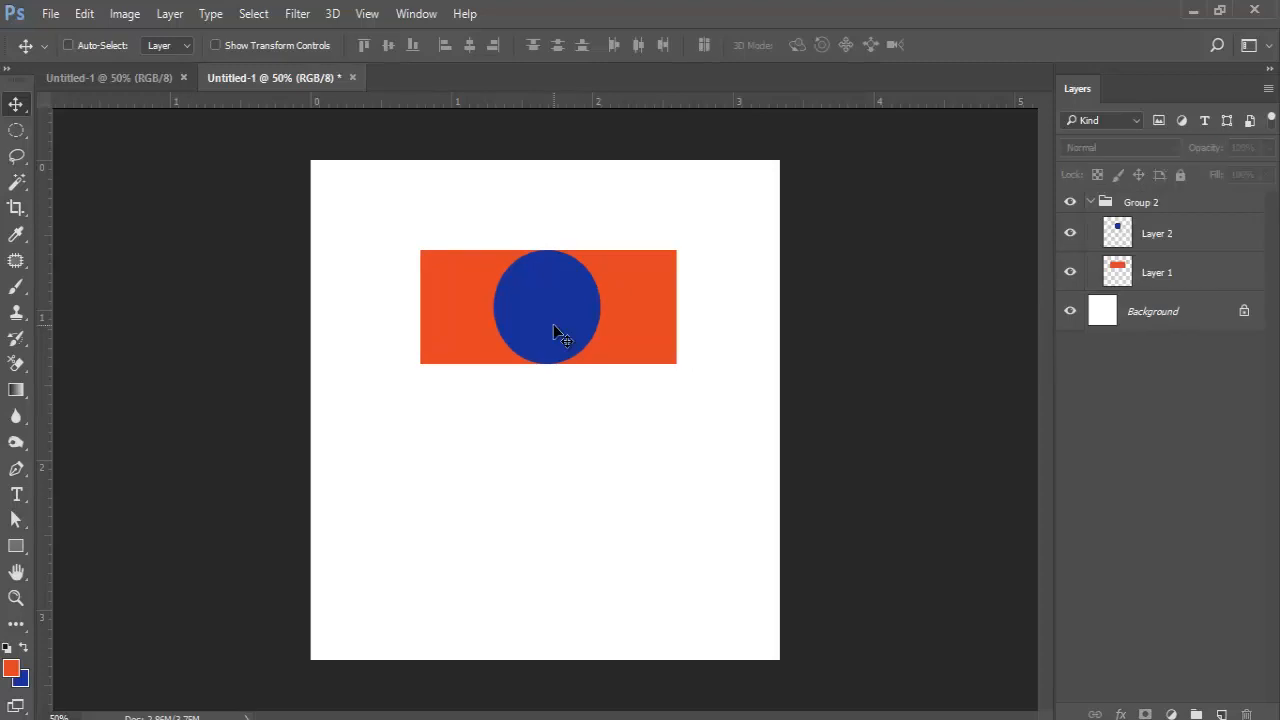
Ungroup Group 2 into the separate circle and rectangle layers.
click(554, 326)
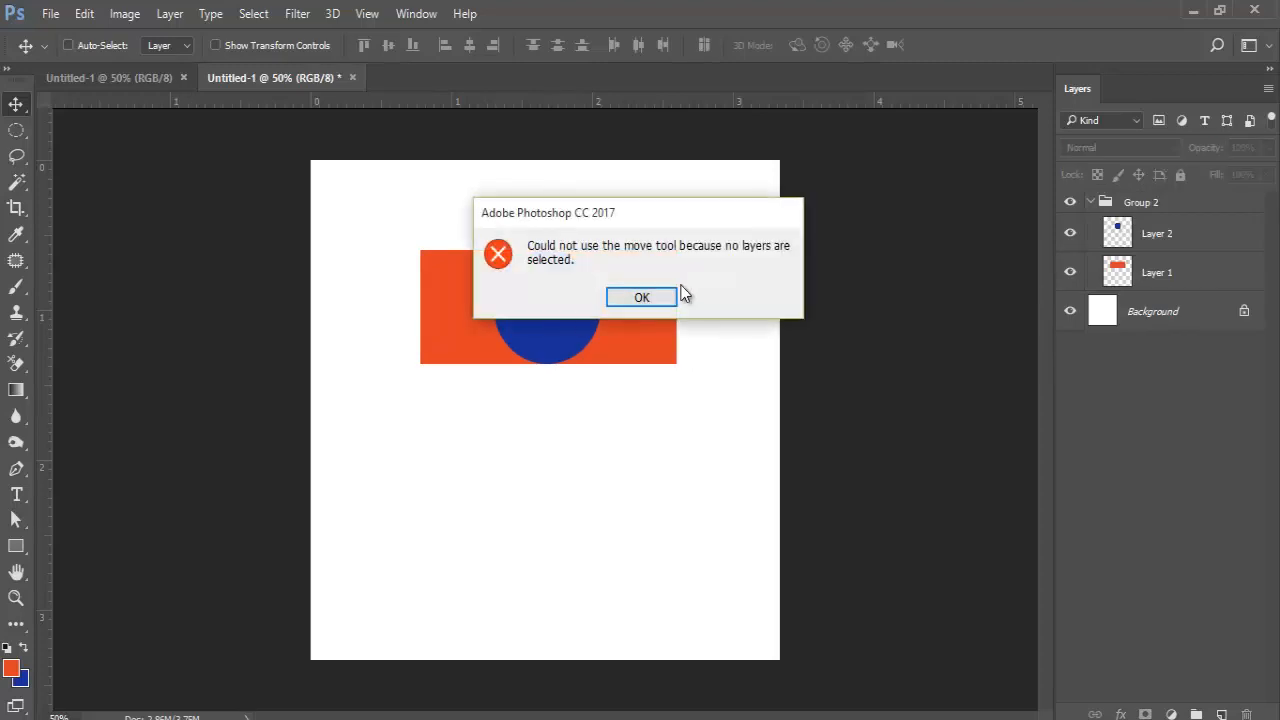
click(654, 304)
click(1157, 204)
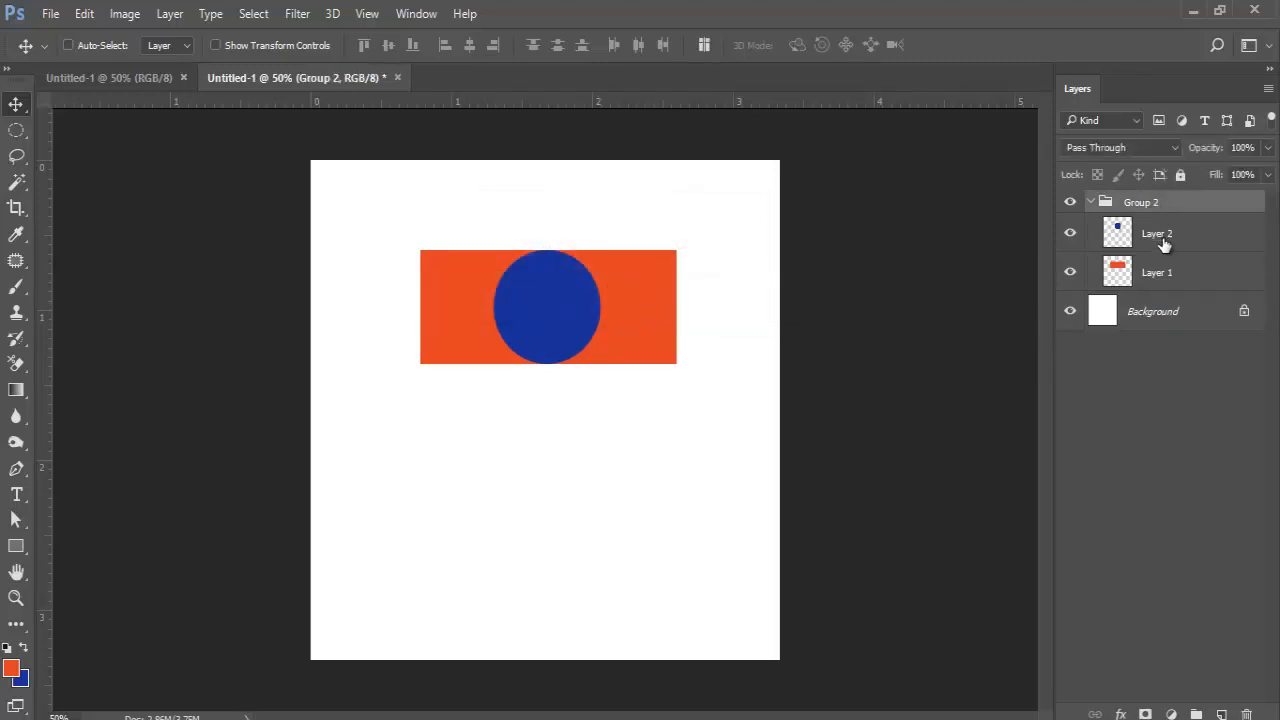
key(ctrl+shift+g)
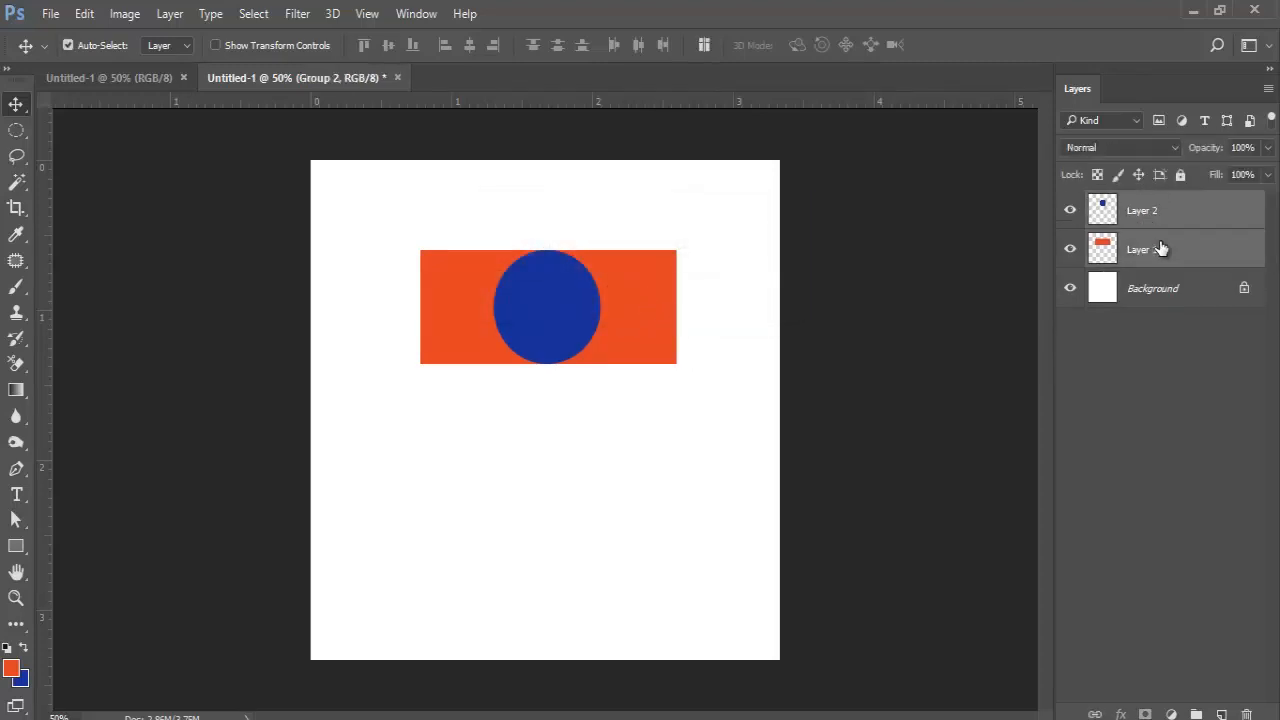
Clear the layer selection and try to move the shapes with no layer selected.
click(1124, 418)
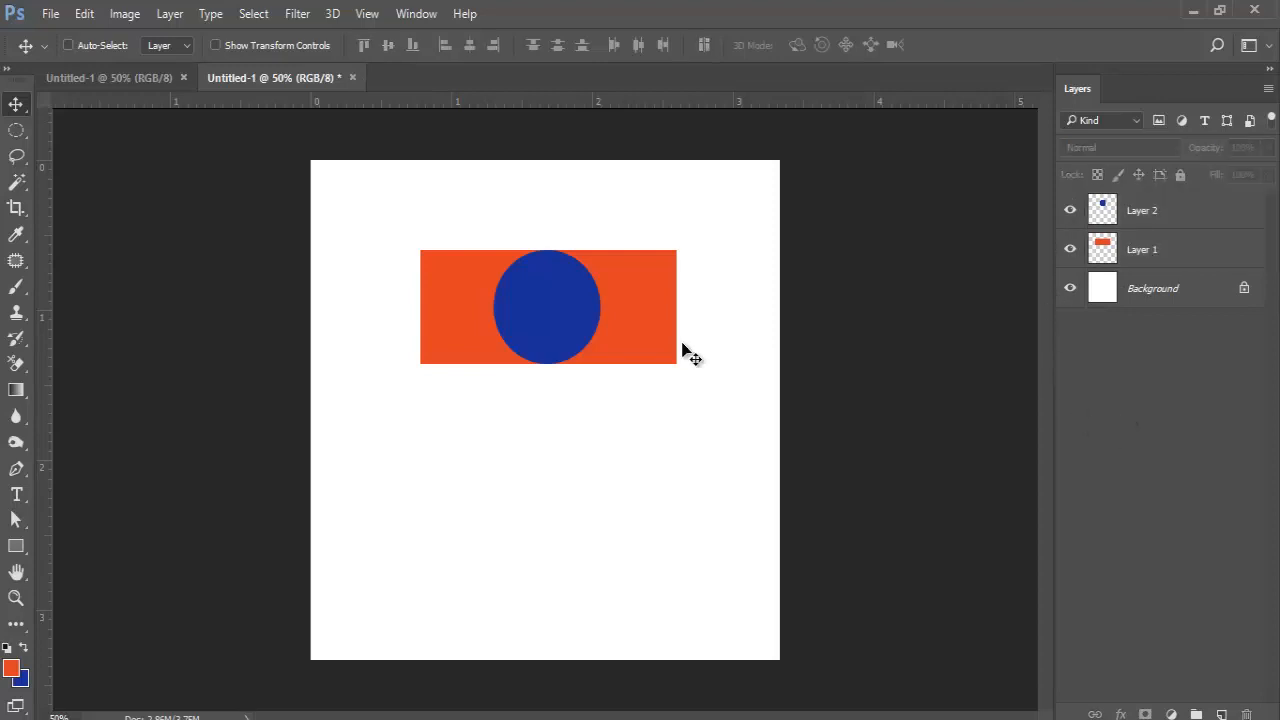
click(511, 337)
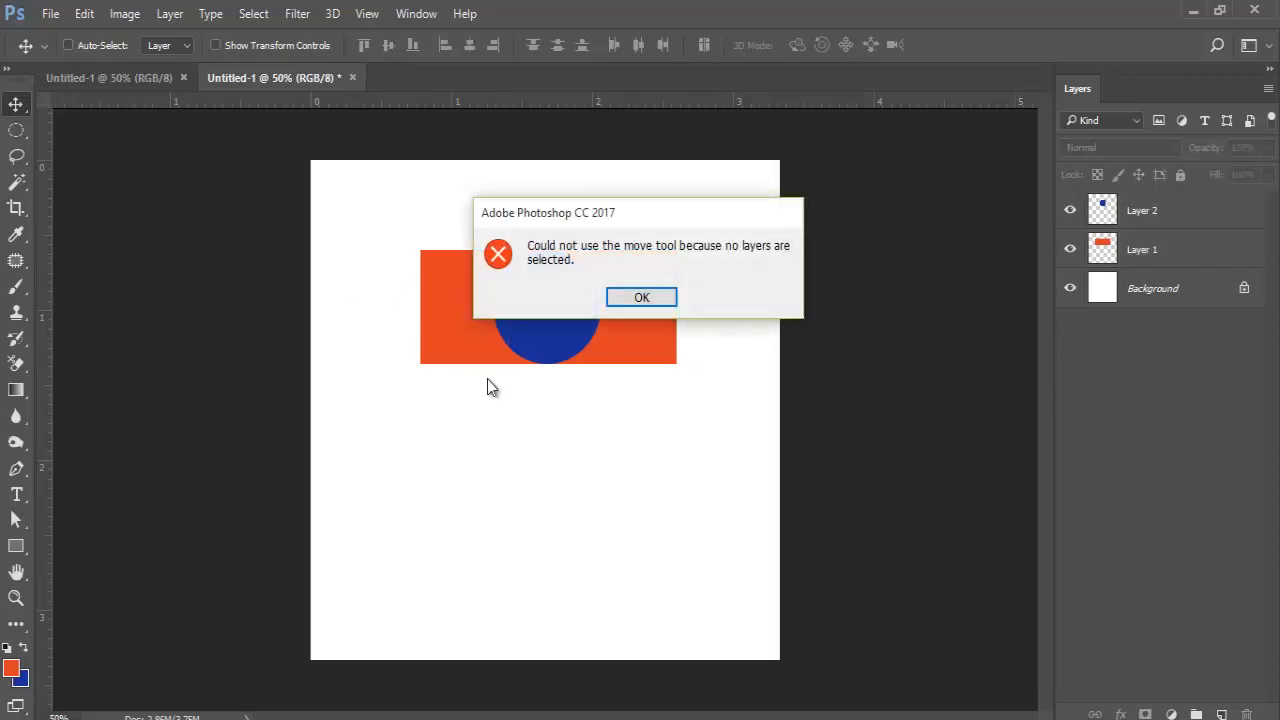
click(642, 300)
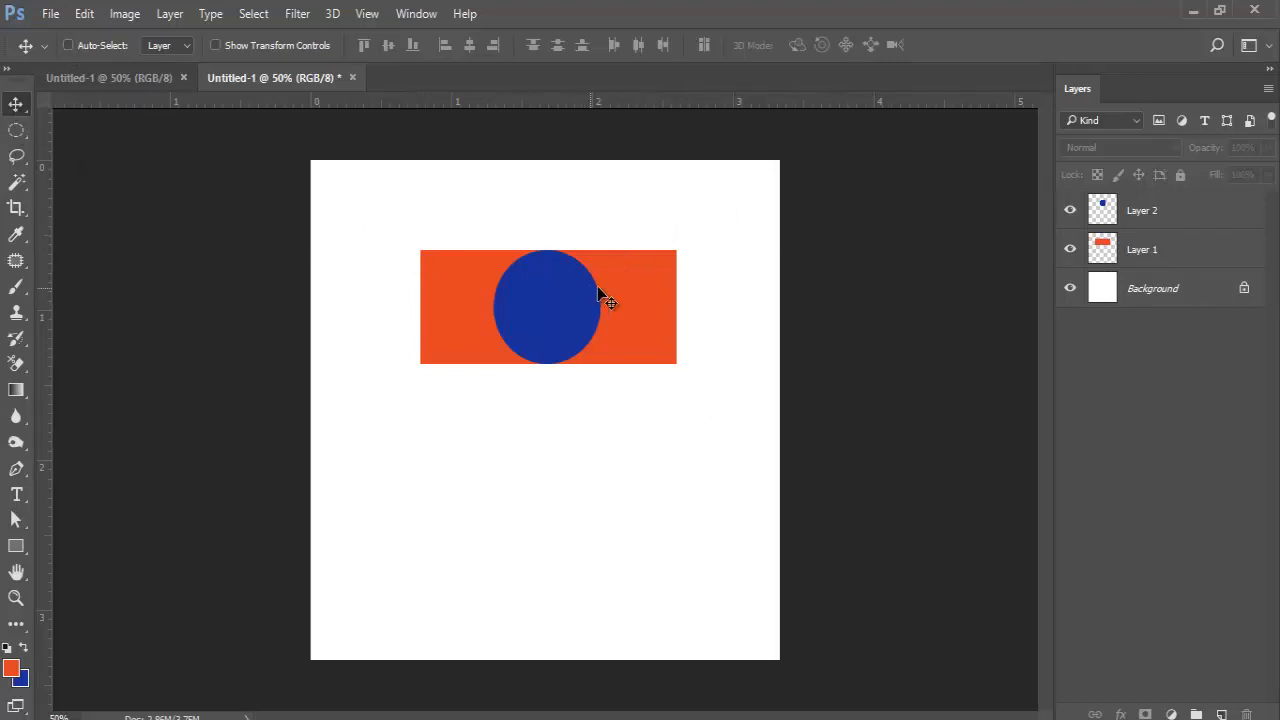
Move the blue circle slightly down and to the right, and shift the orange rectangle about 0.15 inches to the right.
click(1177, 211)
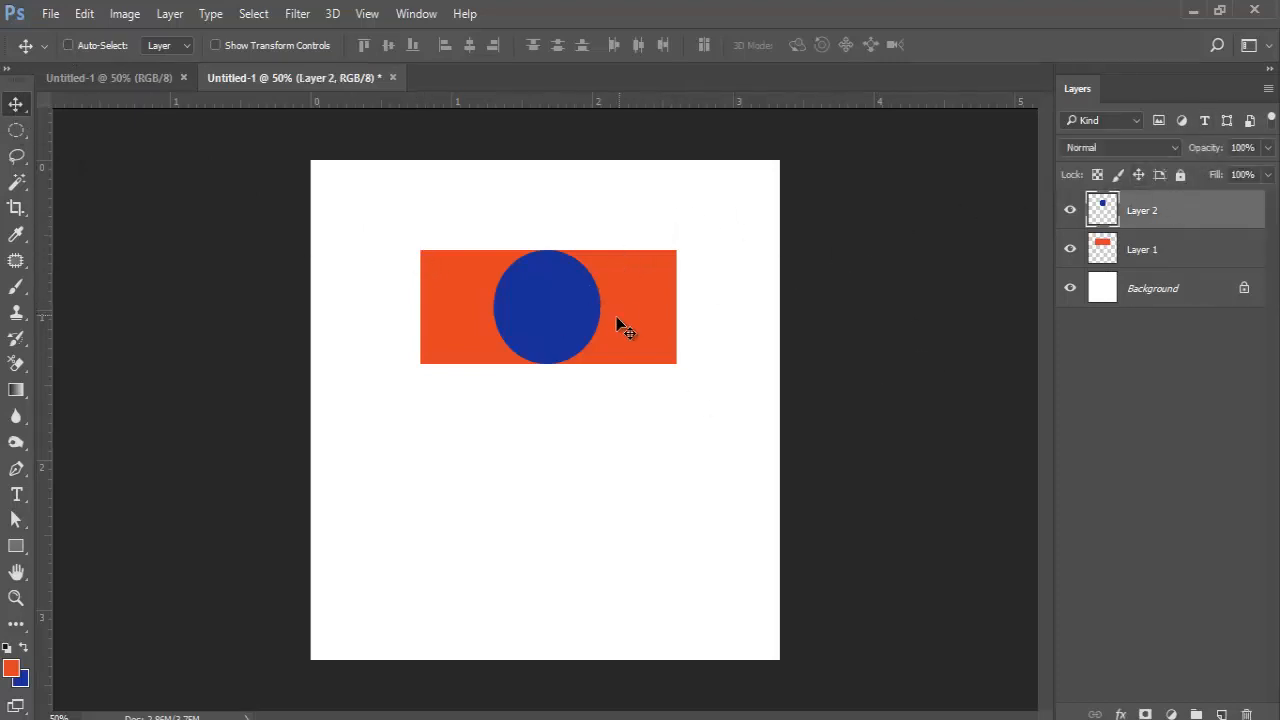
drag(551, 360, 557, 311)
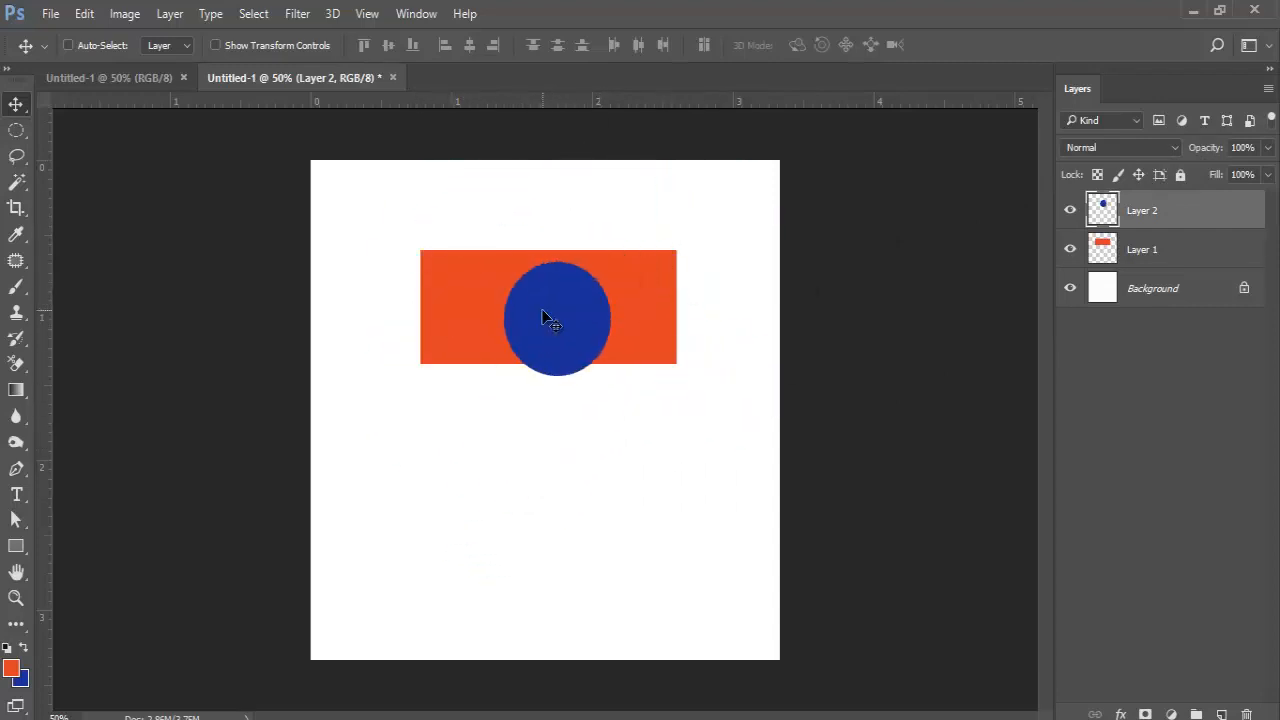
click(1174, 258)
mouse_move(455, 300)
mouse_down()
mouse_move(518, 213)
mouse_move(401, 450)
mouse_move(489, 324)
mouse_move(477, 300)
mouse_up()
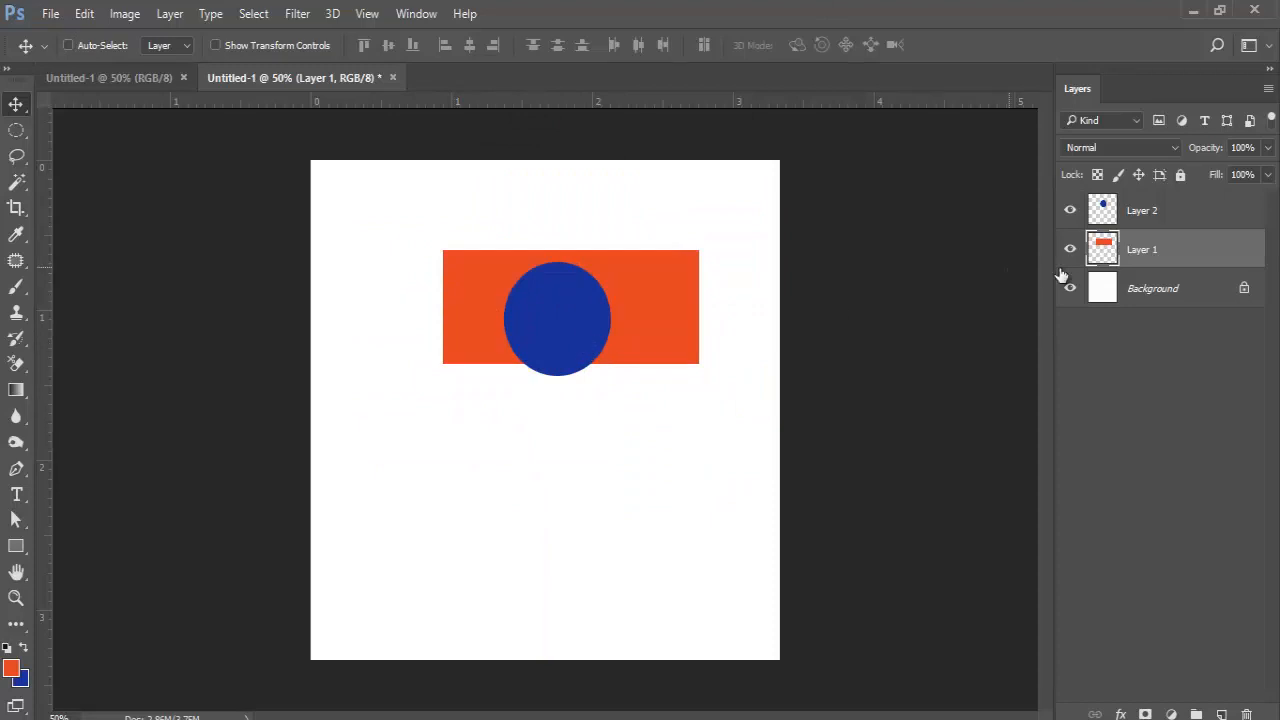
Align Layer 1 and Layer 2 to each other by their horizontal and vertical centers.
ctrl+click(1153, 224)
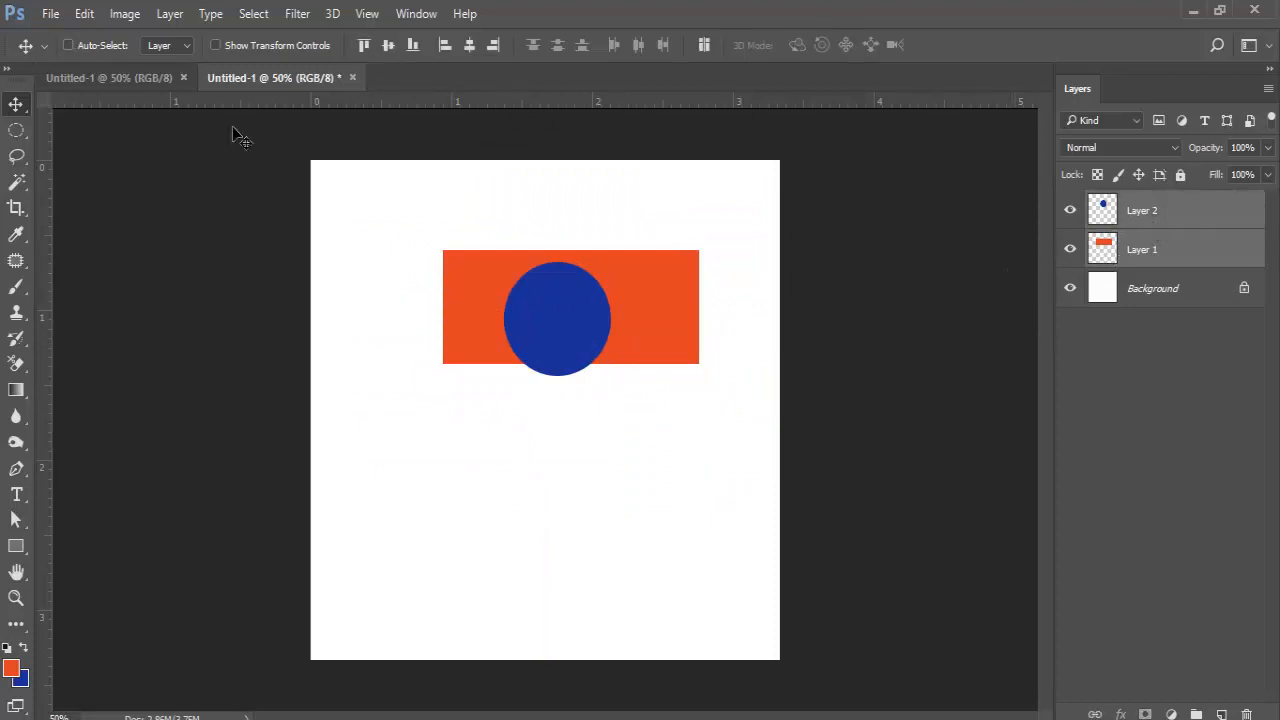
click(469, 45)
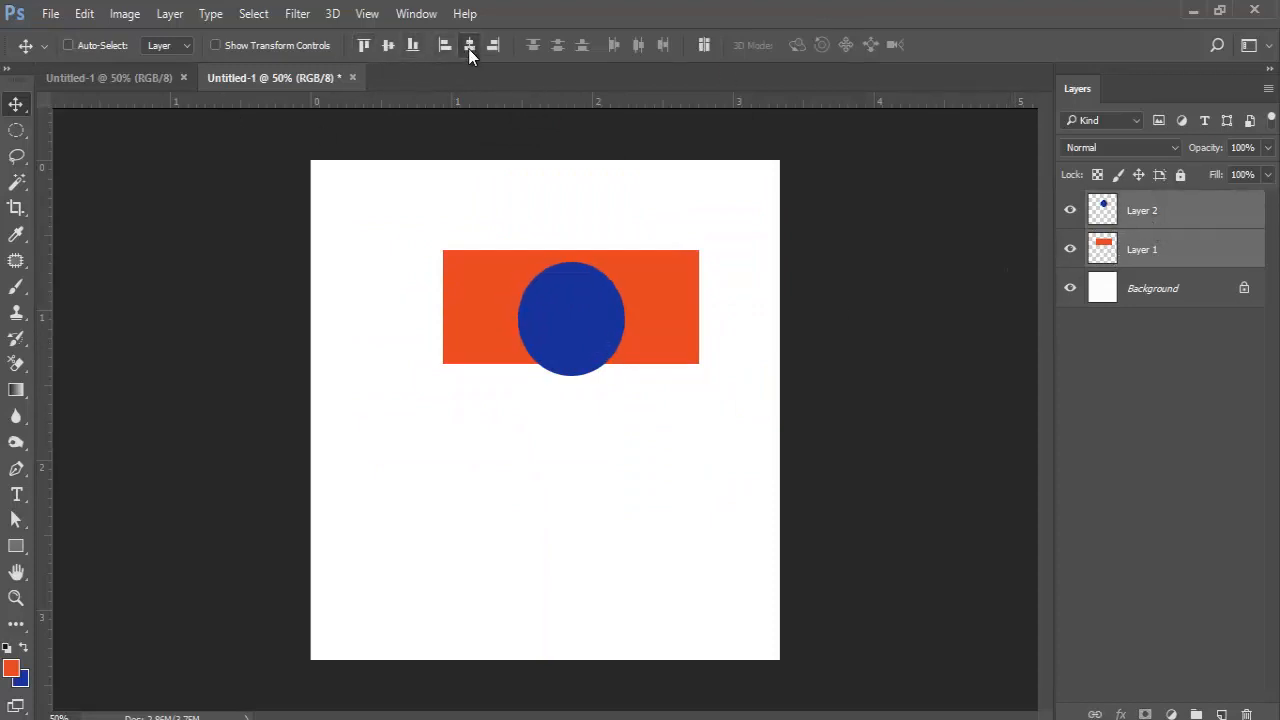
click(387, 47)
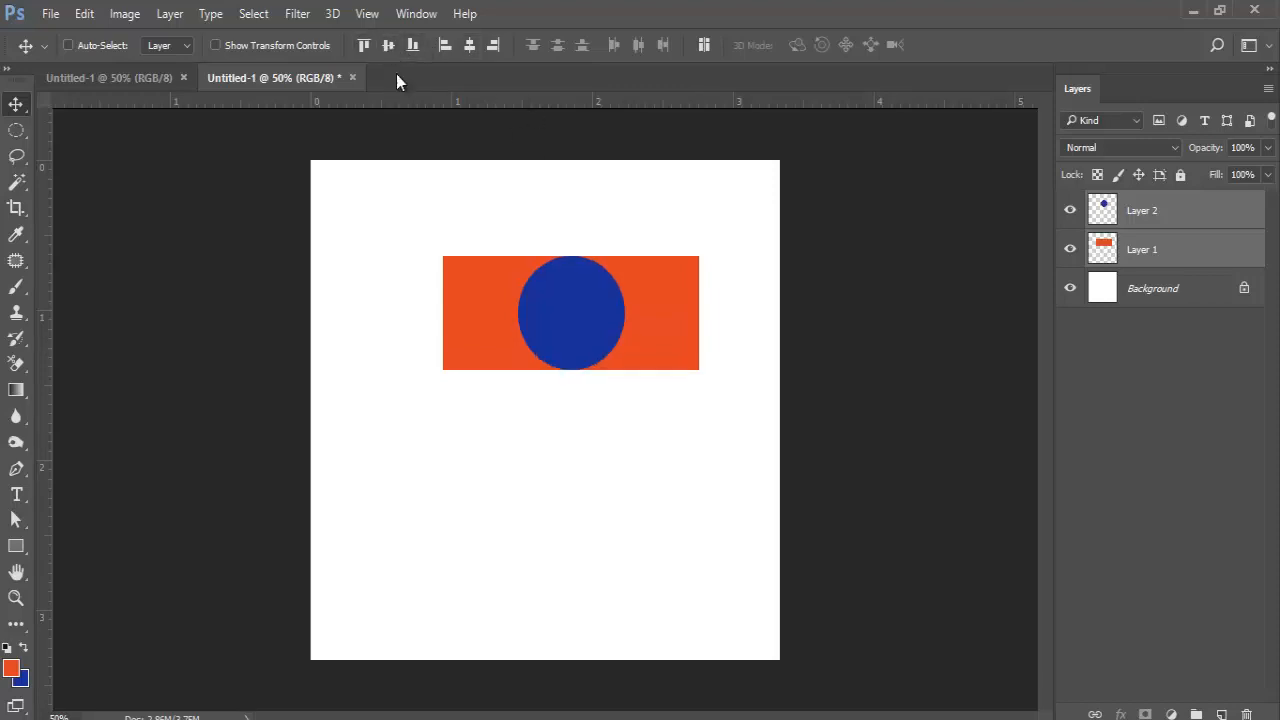
Save the document in Photoshop PSD format with a first name as its file name, with Maximize Compatibility on.
click(47, 14)
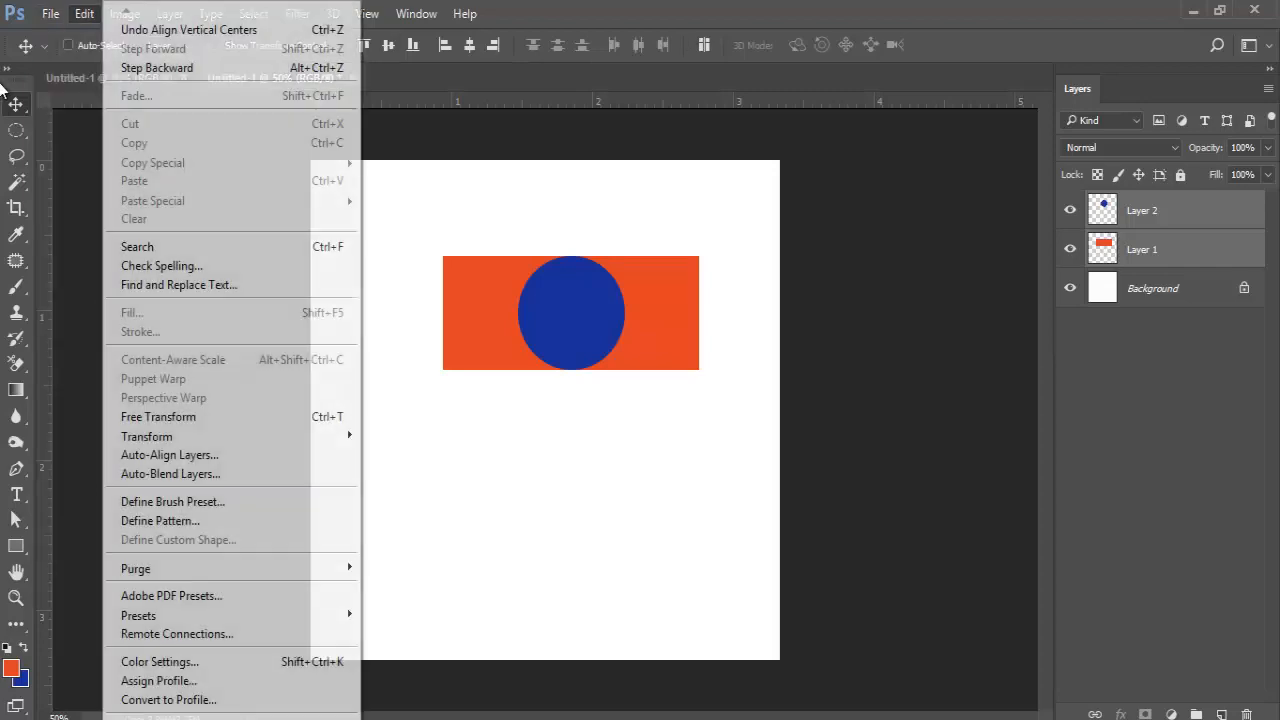
mouse_move(52, 24)
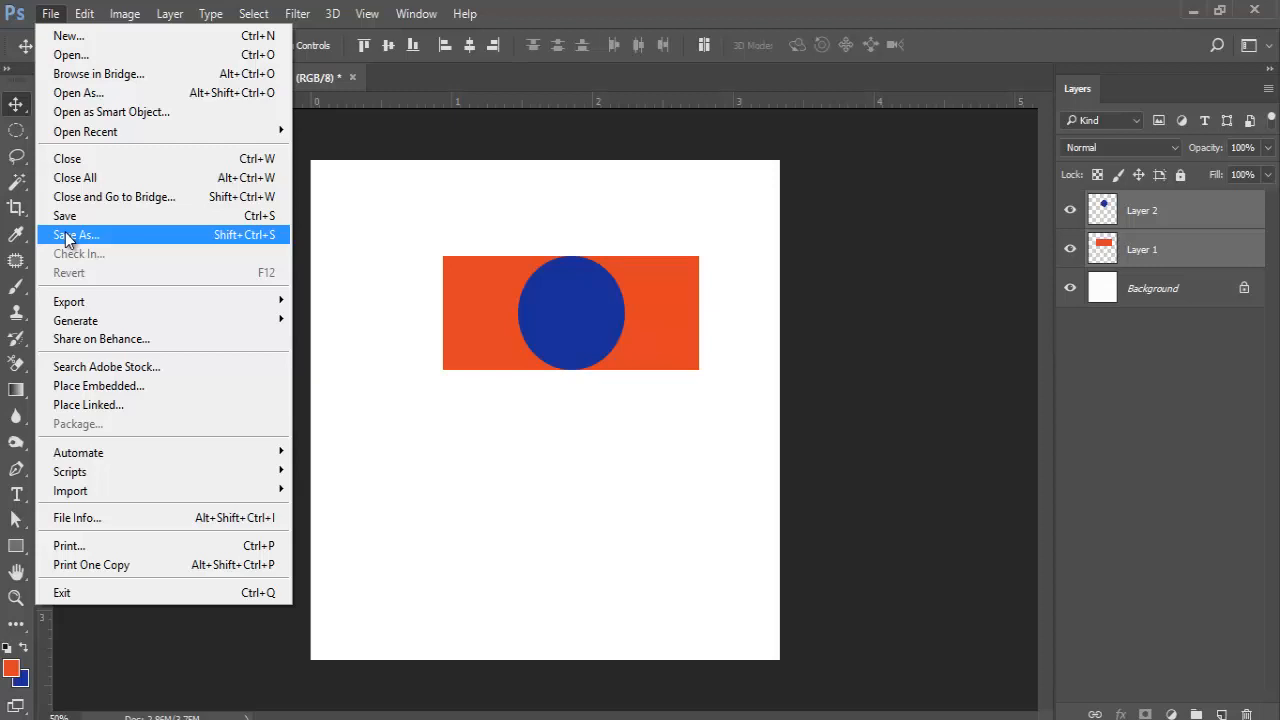
click(66, 236)
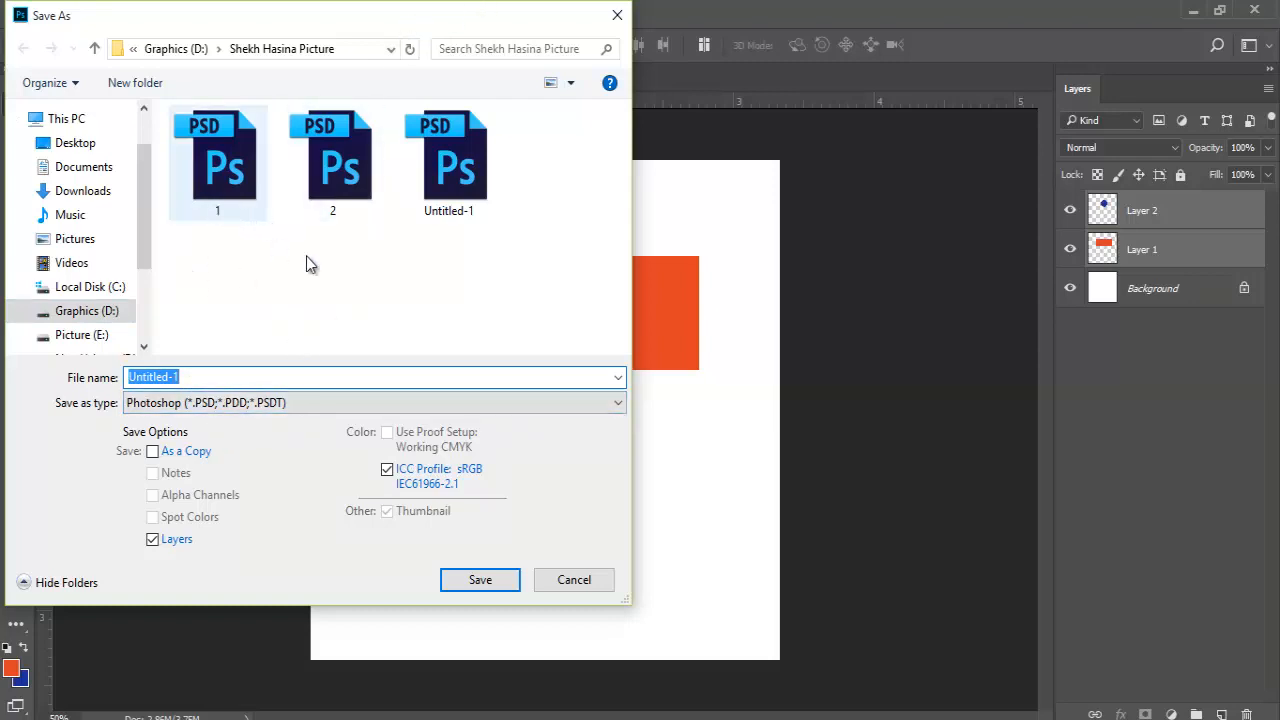
click(202, 403)
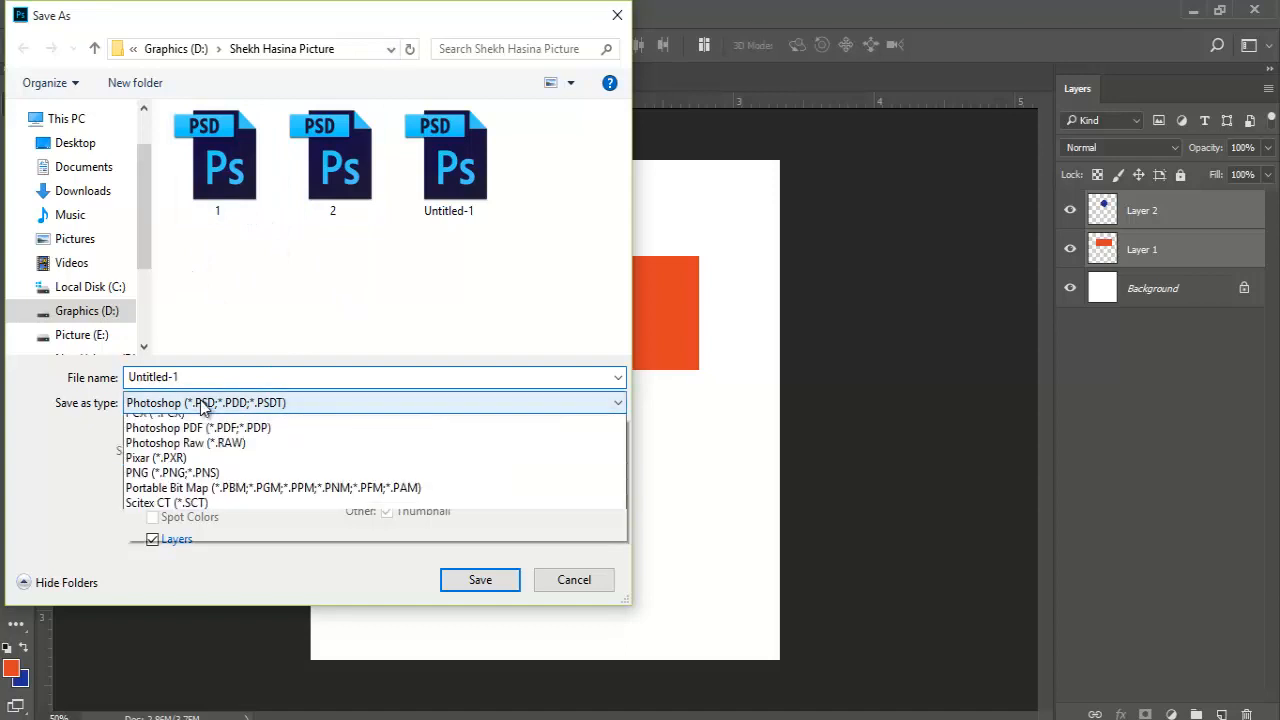
click(208, 423)
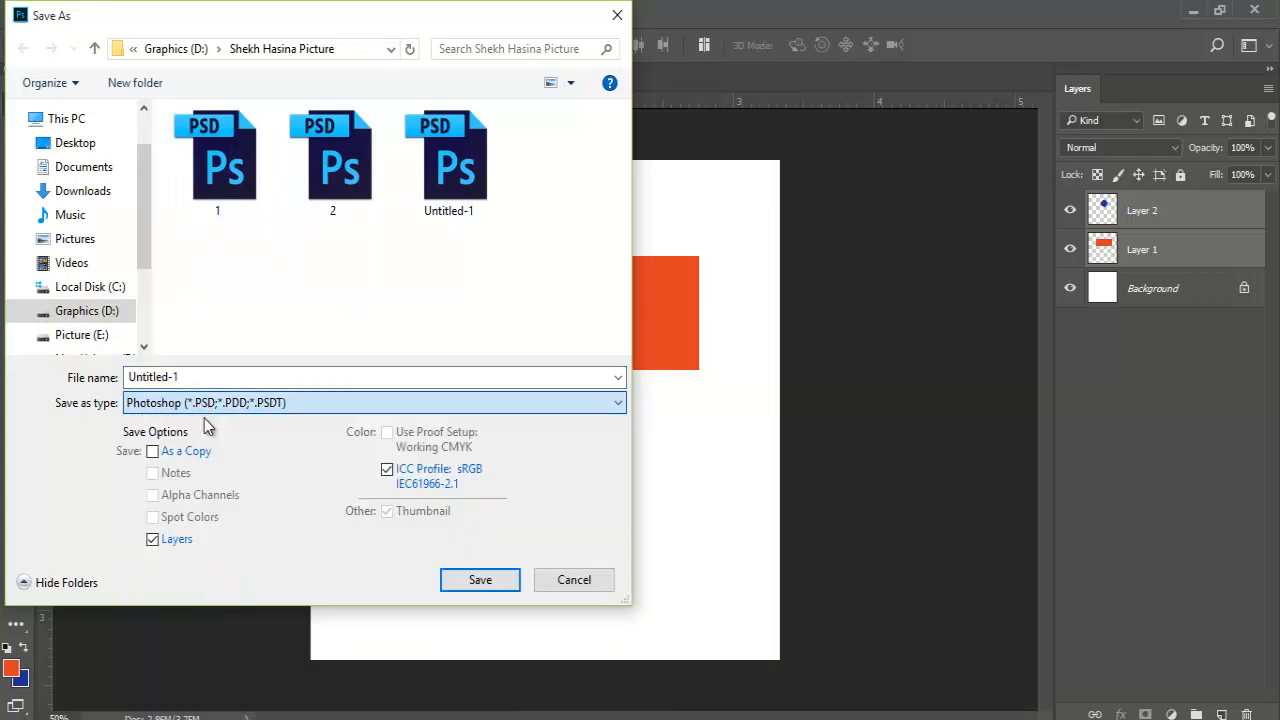
double_click(205, 384)
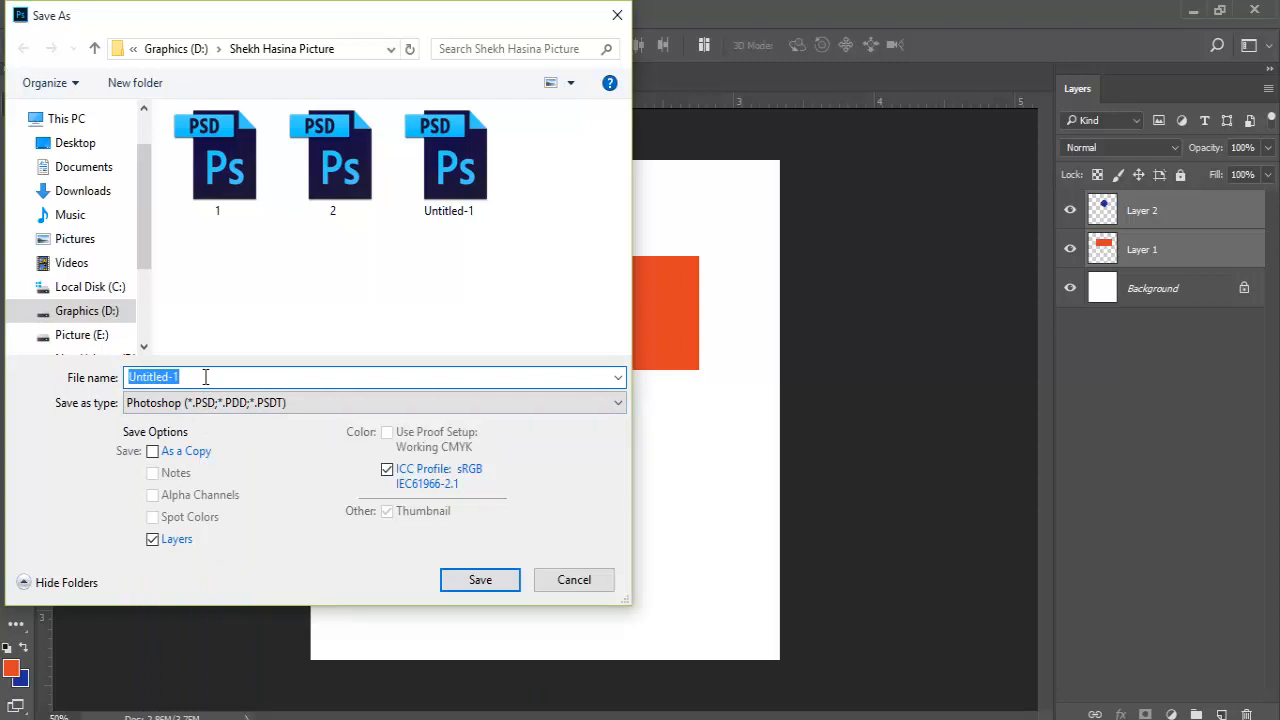
text(nasrin)
key(Return)
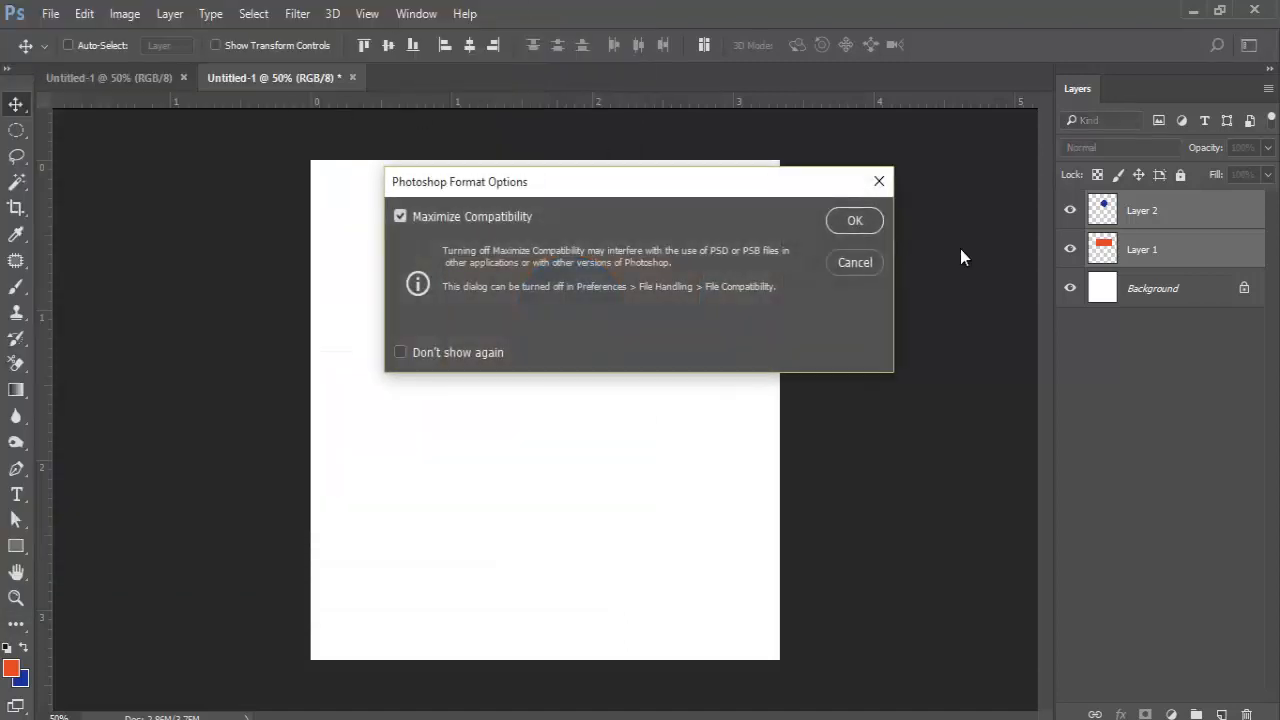
click(870, 221)
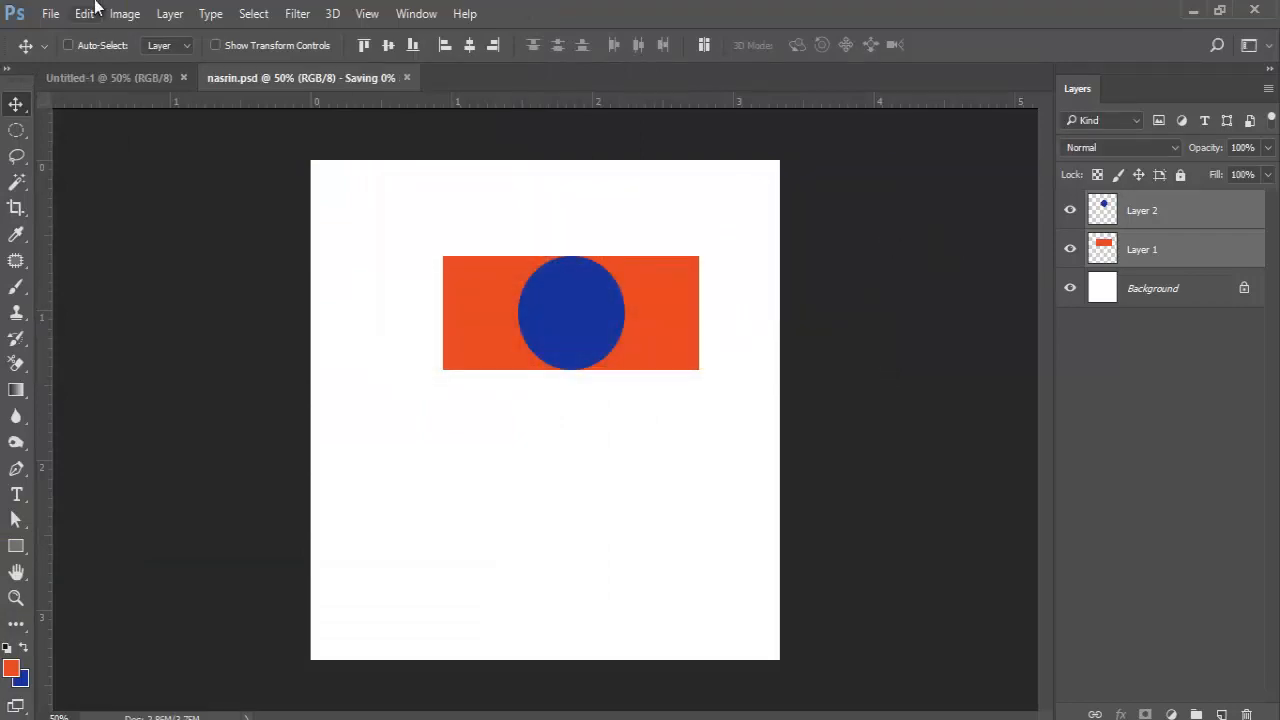
click(51, 16)
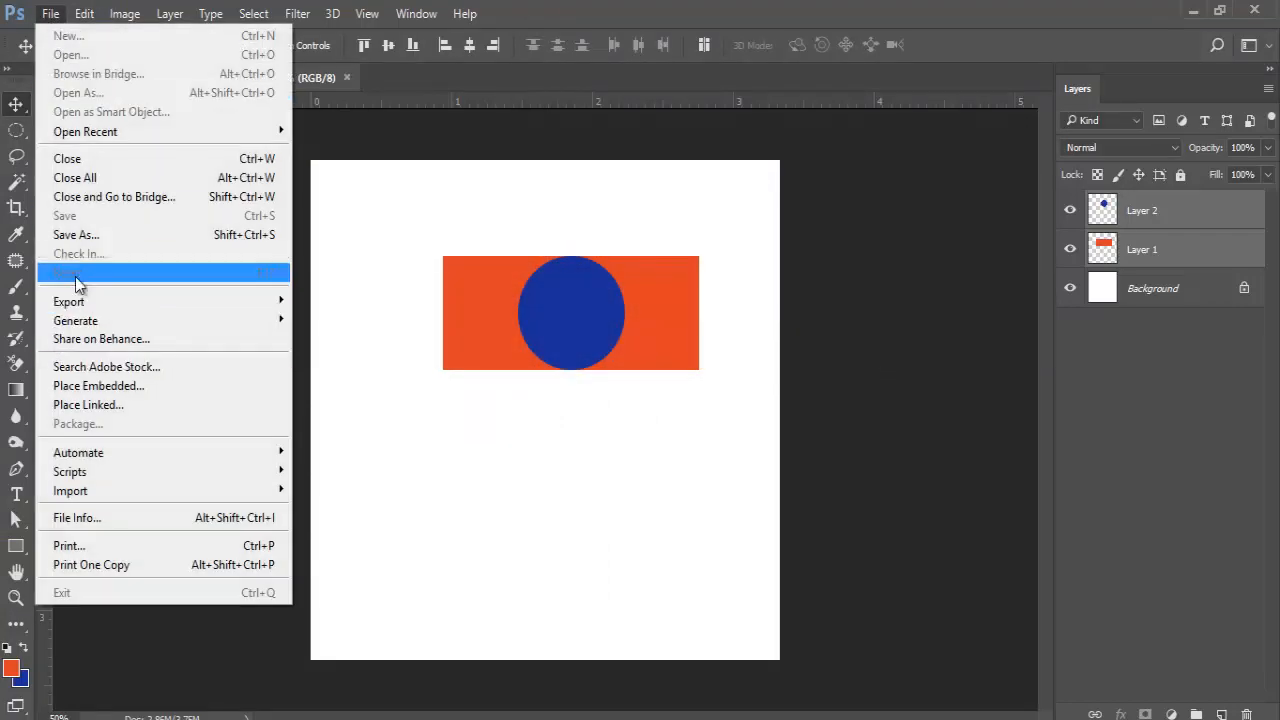
click(78, 232)
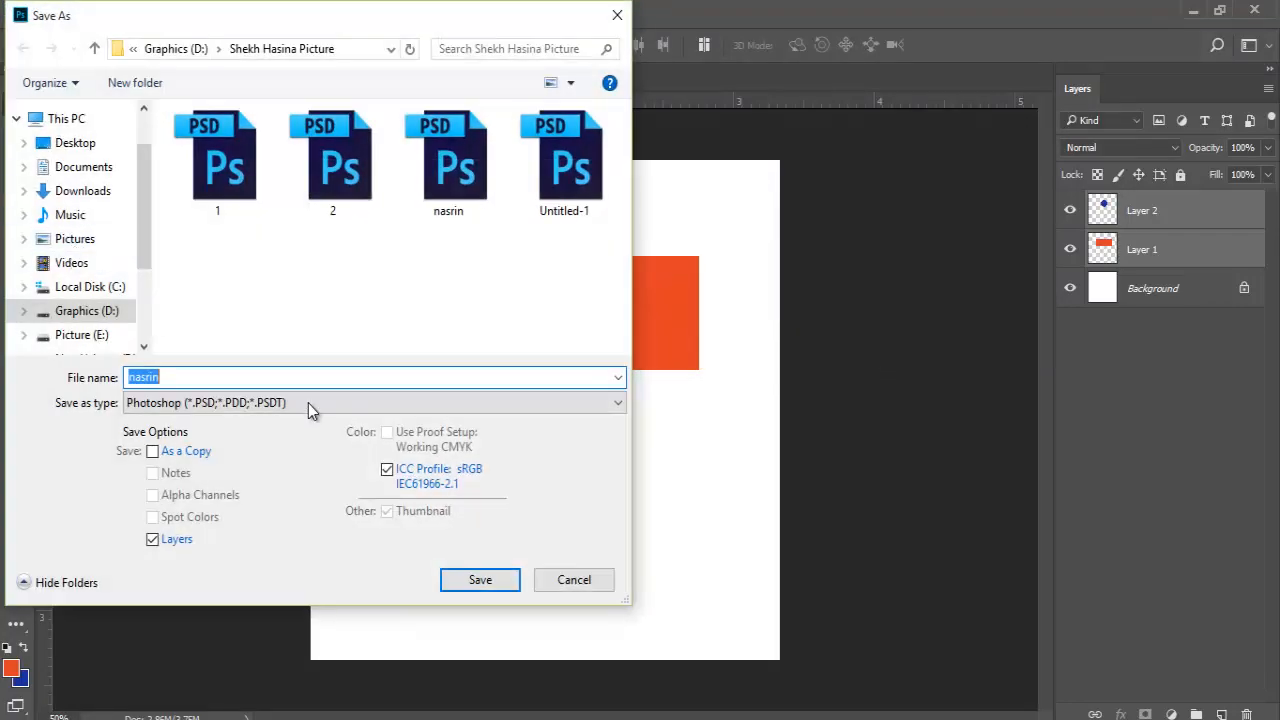
click(280, 403)
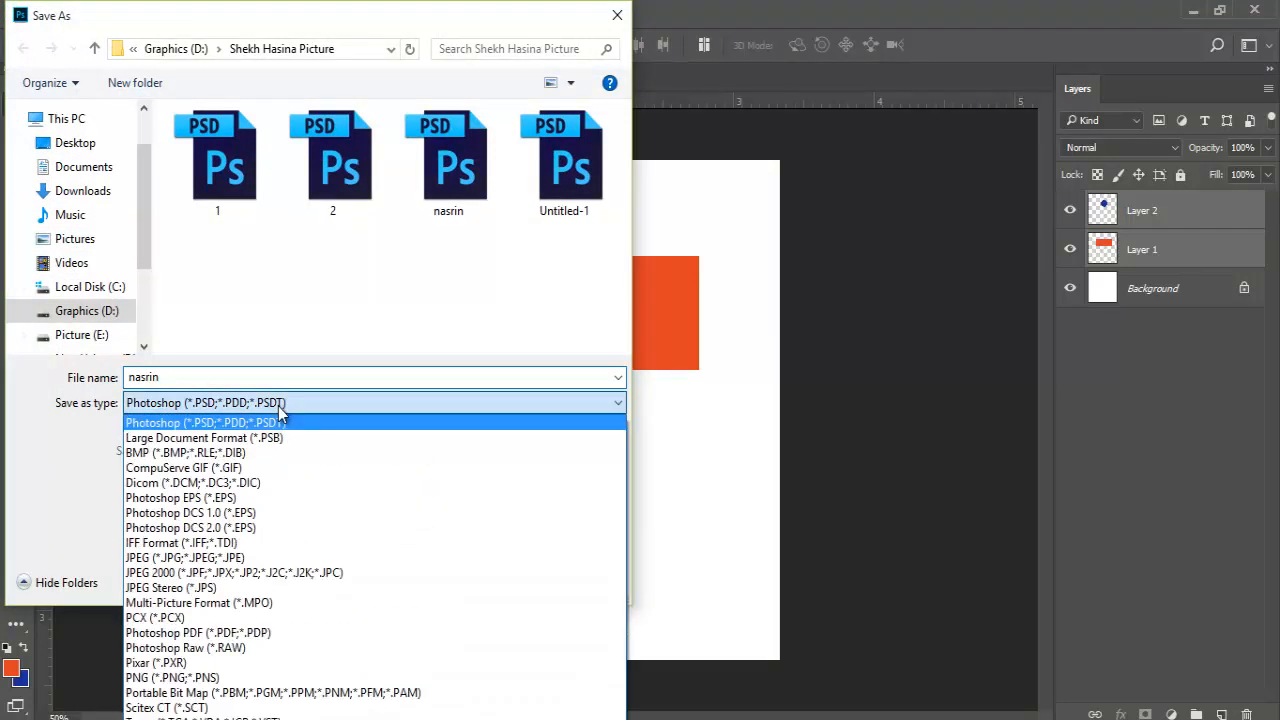
click(183, 679)
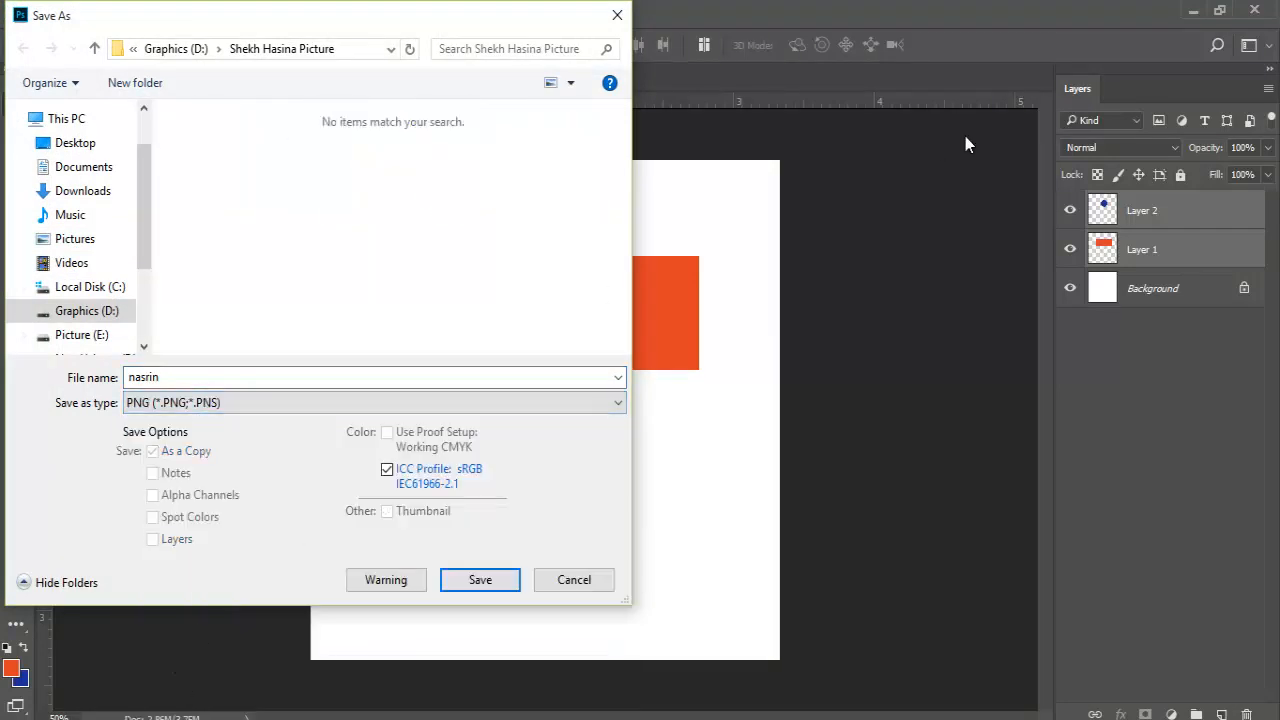
click(617, 16)
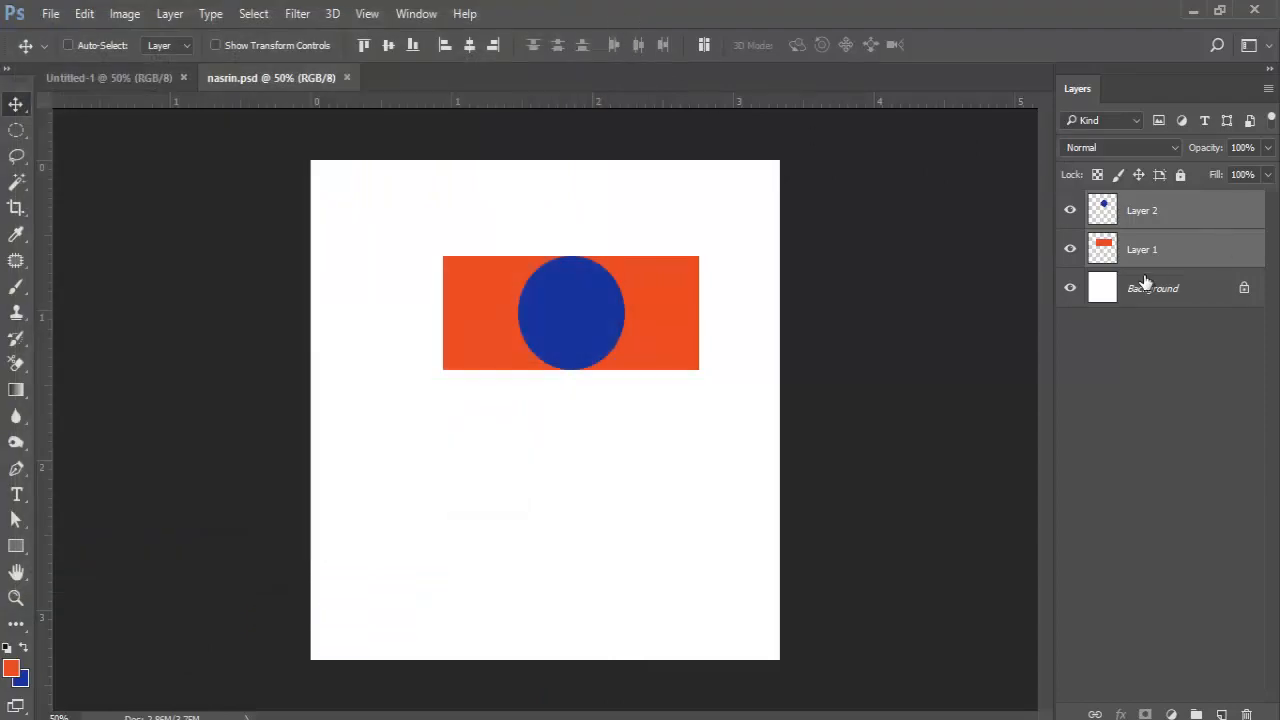
Hide the Background layer and save a transparent PNG copy under the existing file name, with None / Fast compression and no interlacing.
click(1069, 290)
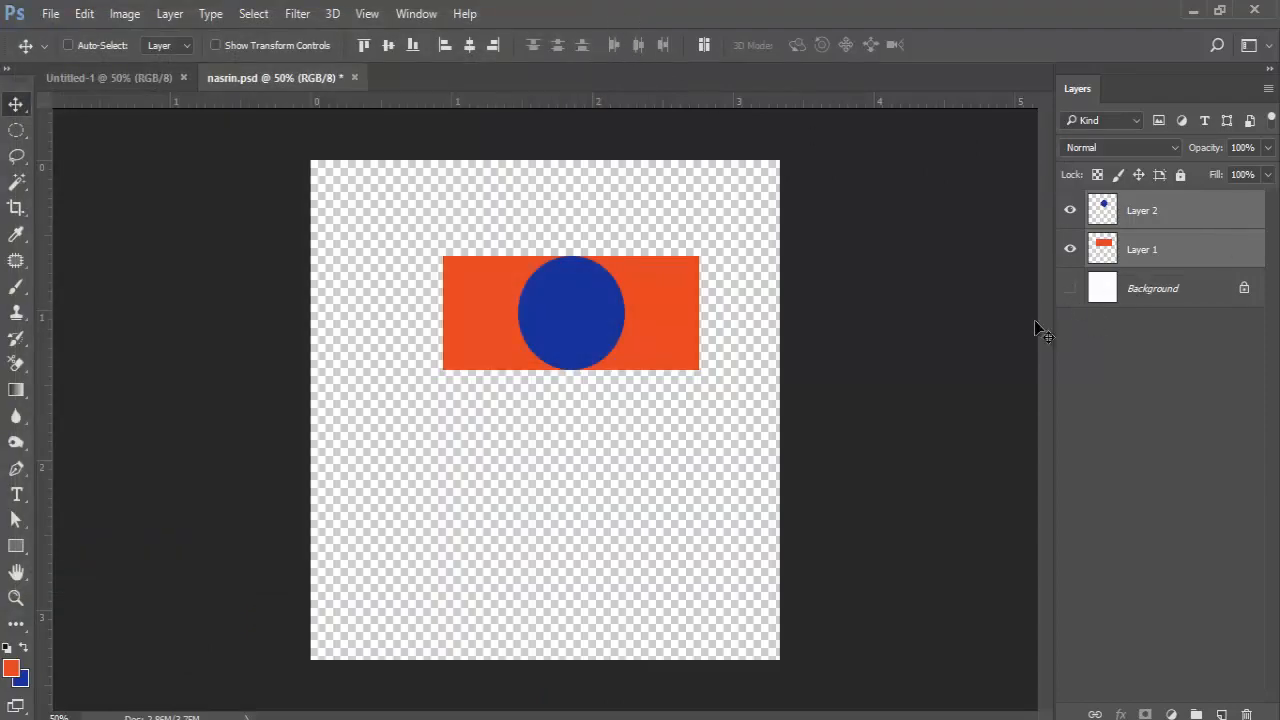
click(47, 12)
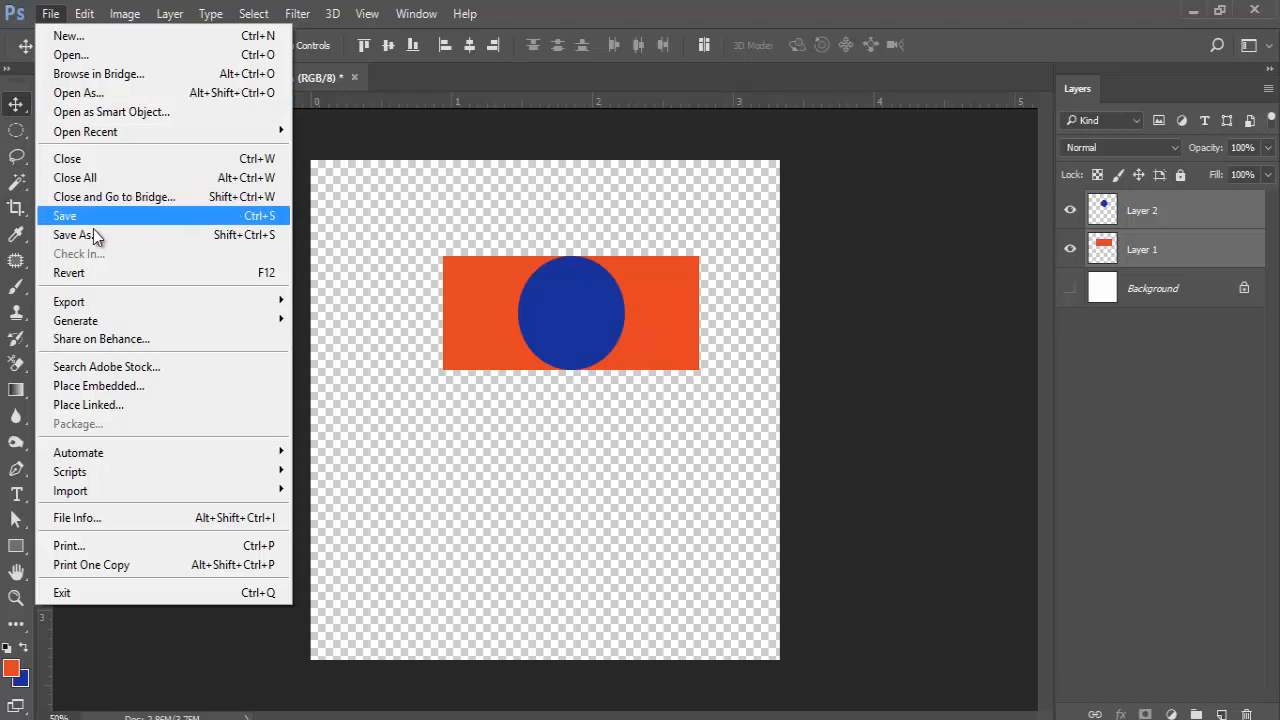
click(93, 233)
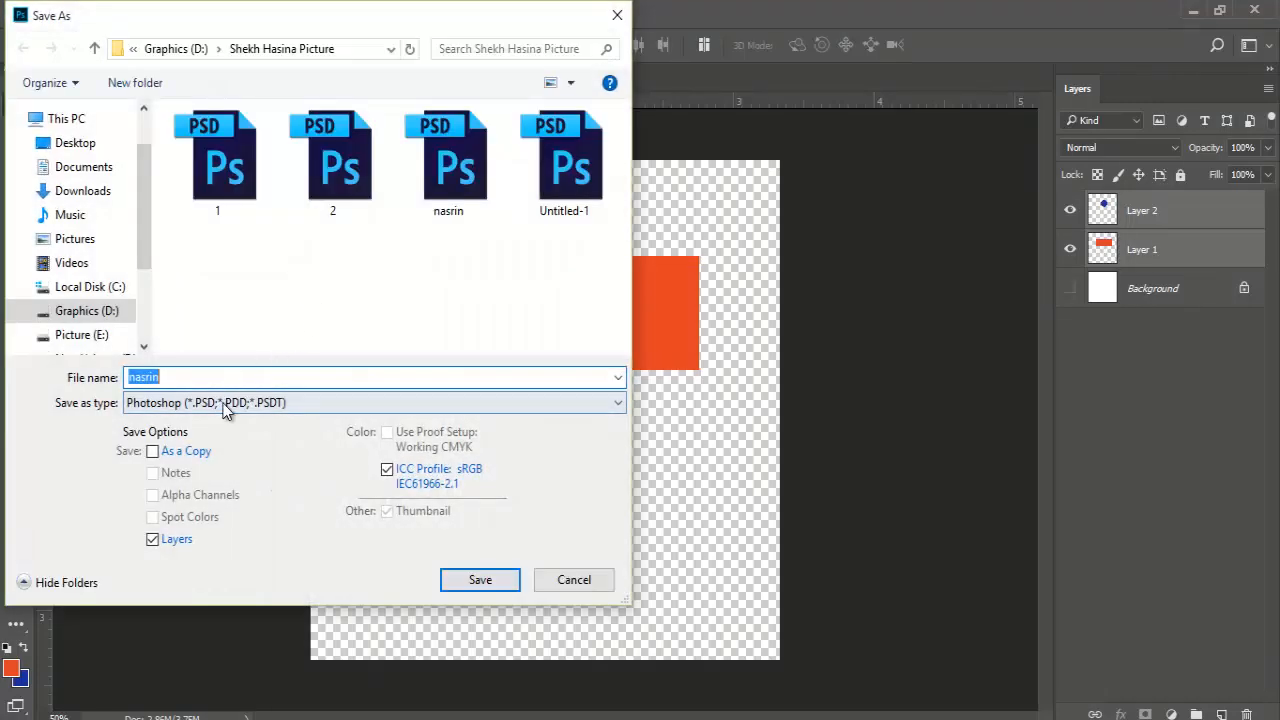
click(224, 404)
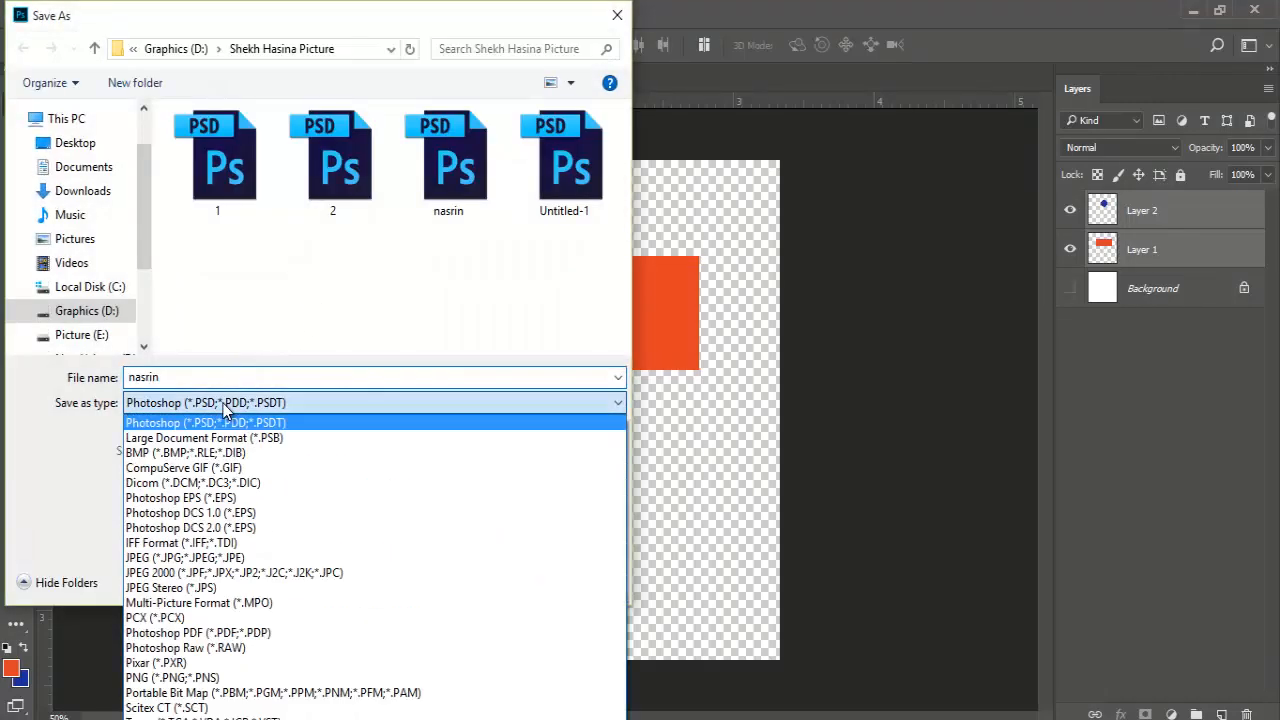
click(147, 678)
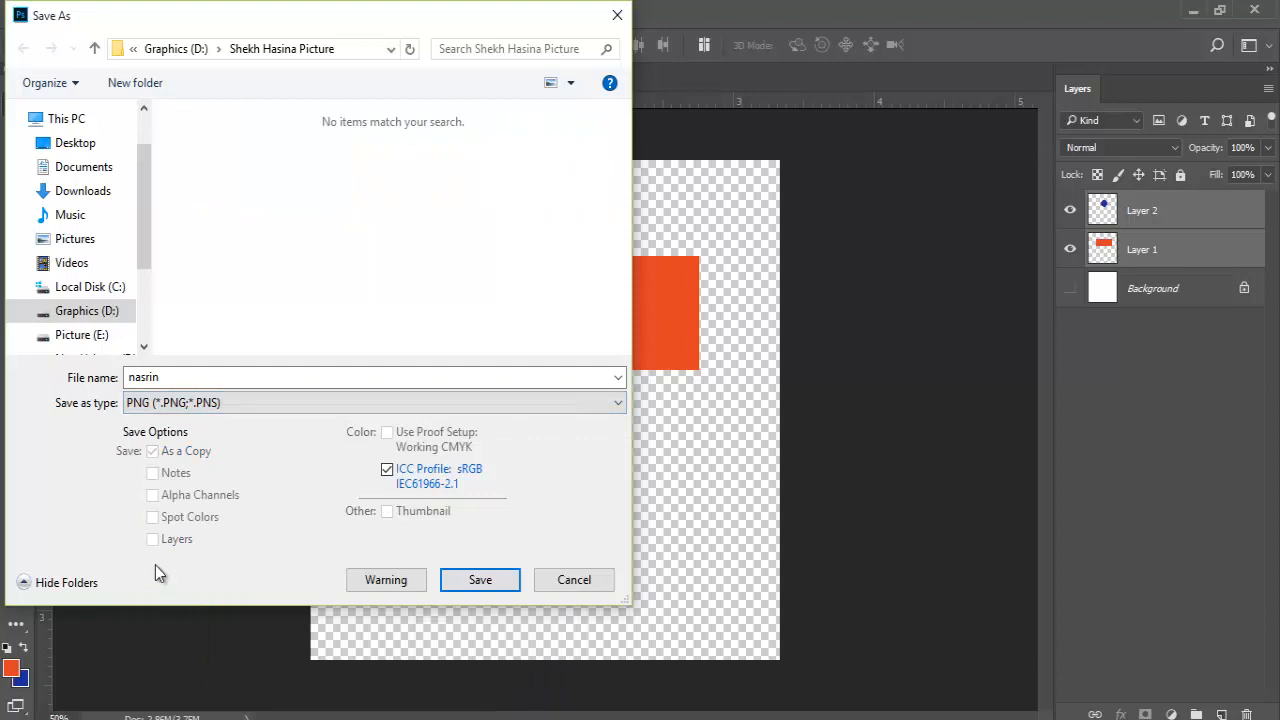
click(472, 583)
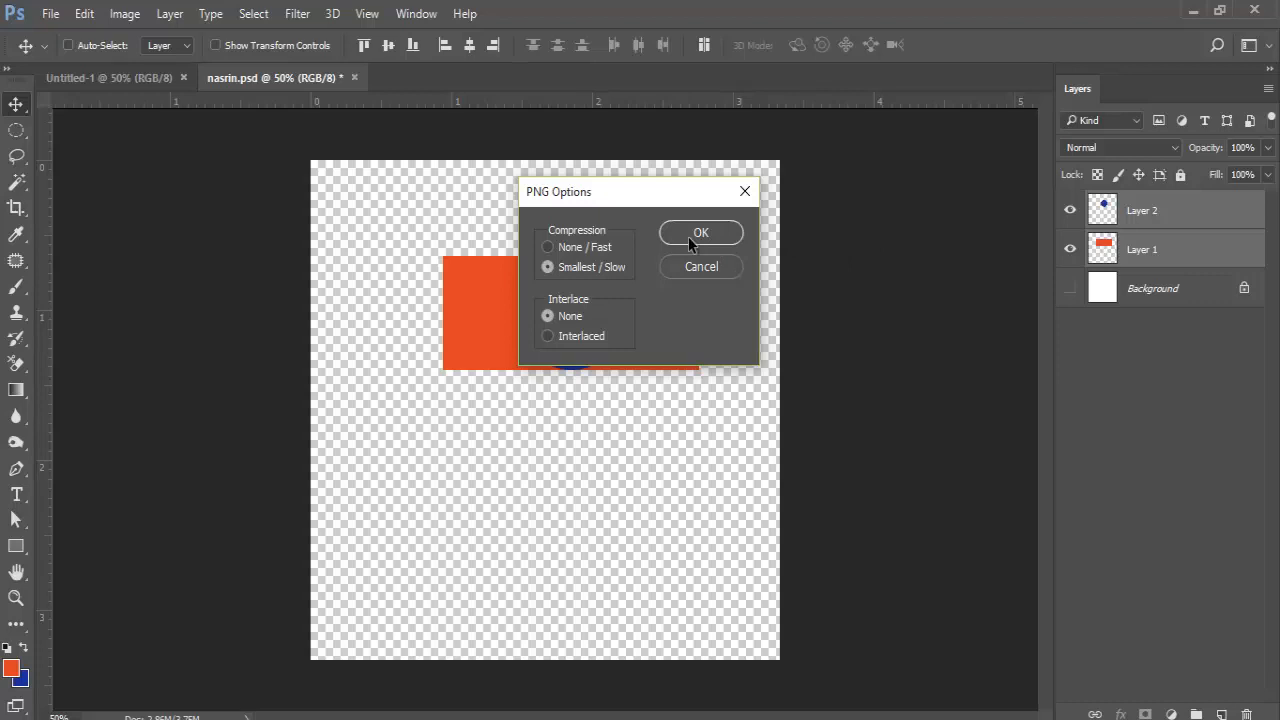
click(607, 250)
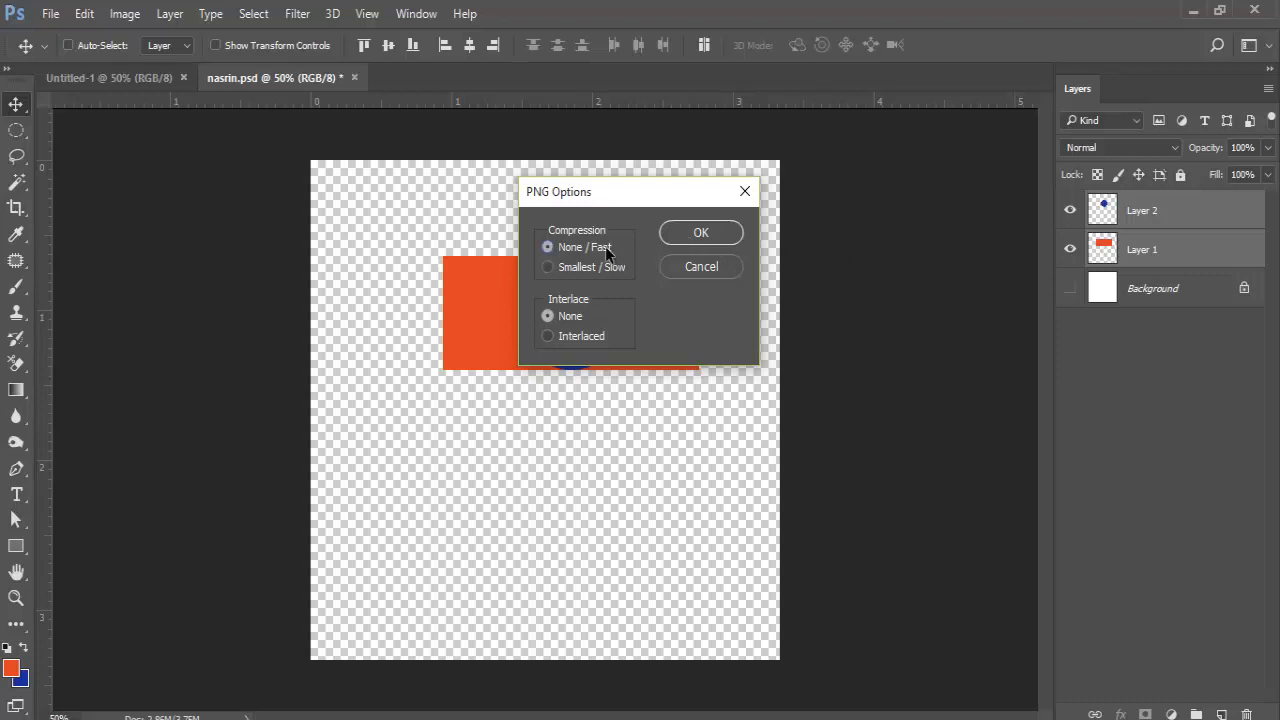
click(711, 234)
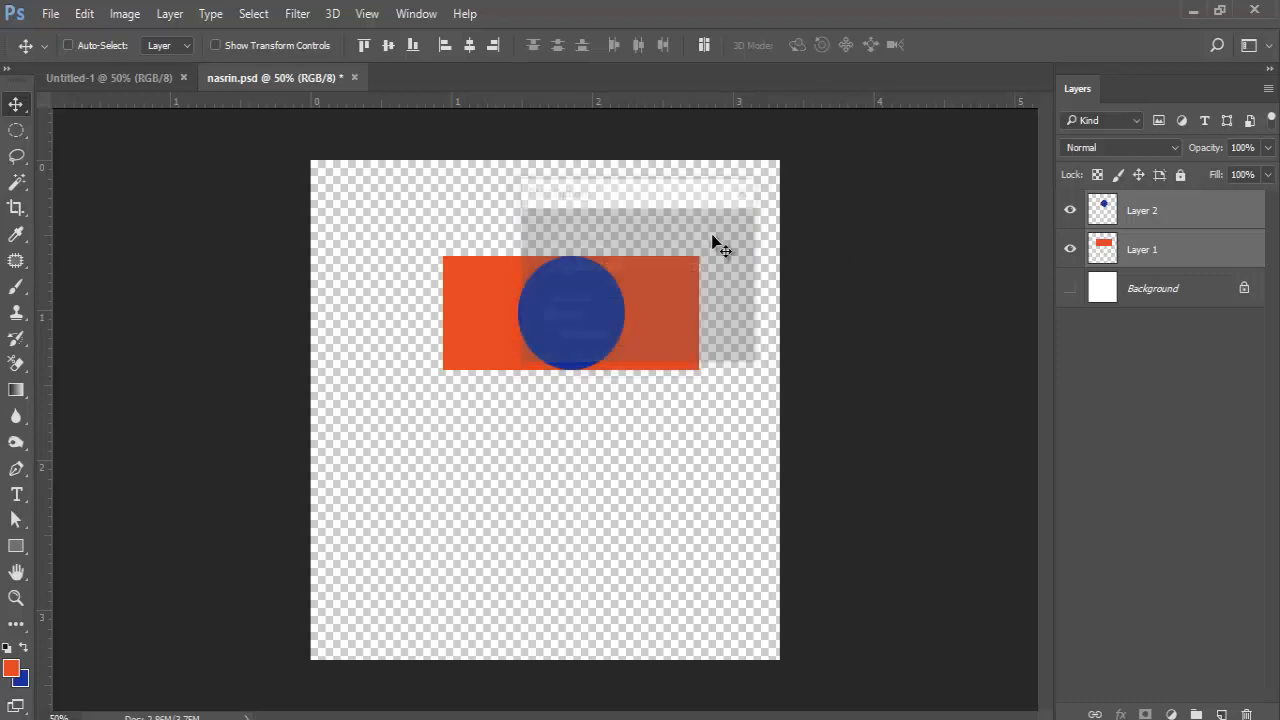
Show the Background layer again and save a JPEG copy under the same file name at quality 12, Maximum, Baseline ("Standard").
click(1069, 289)
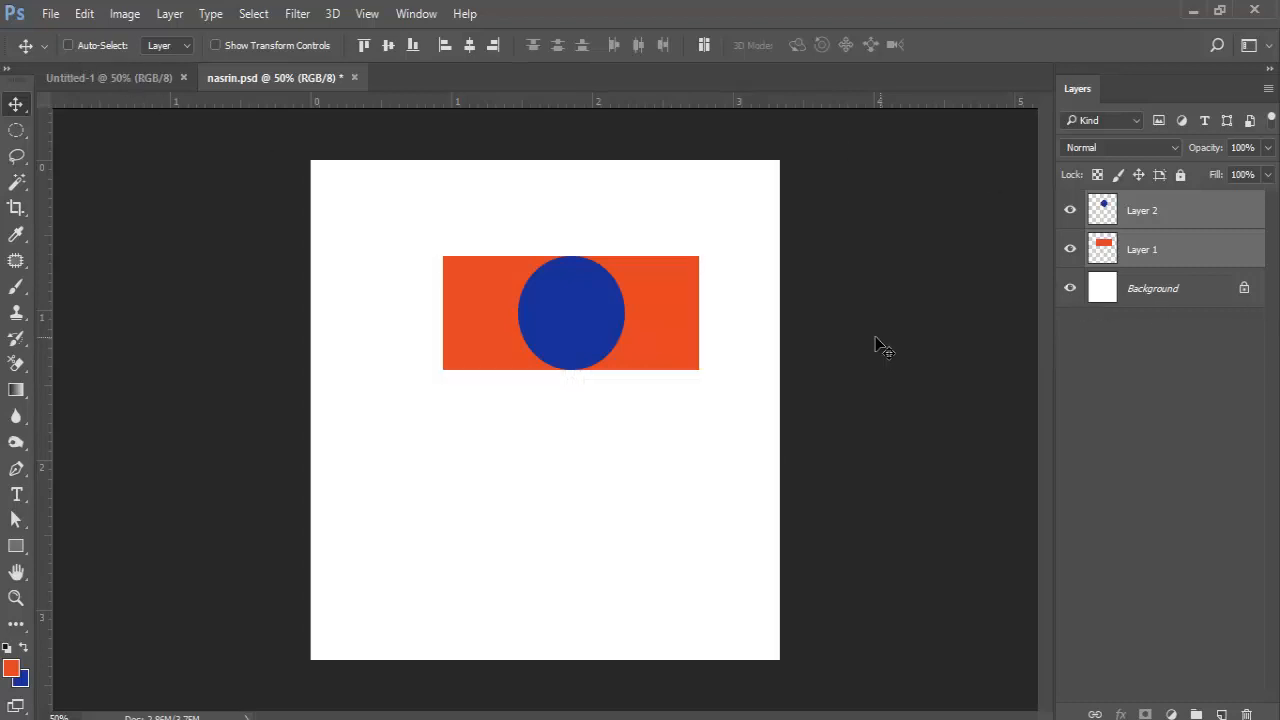
click(1078, 289)
click(1078, 289)
click(50, 14)
click(100, 236)
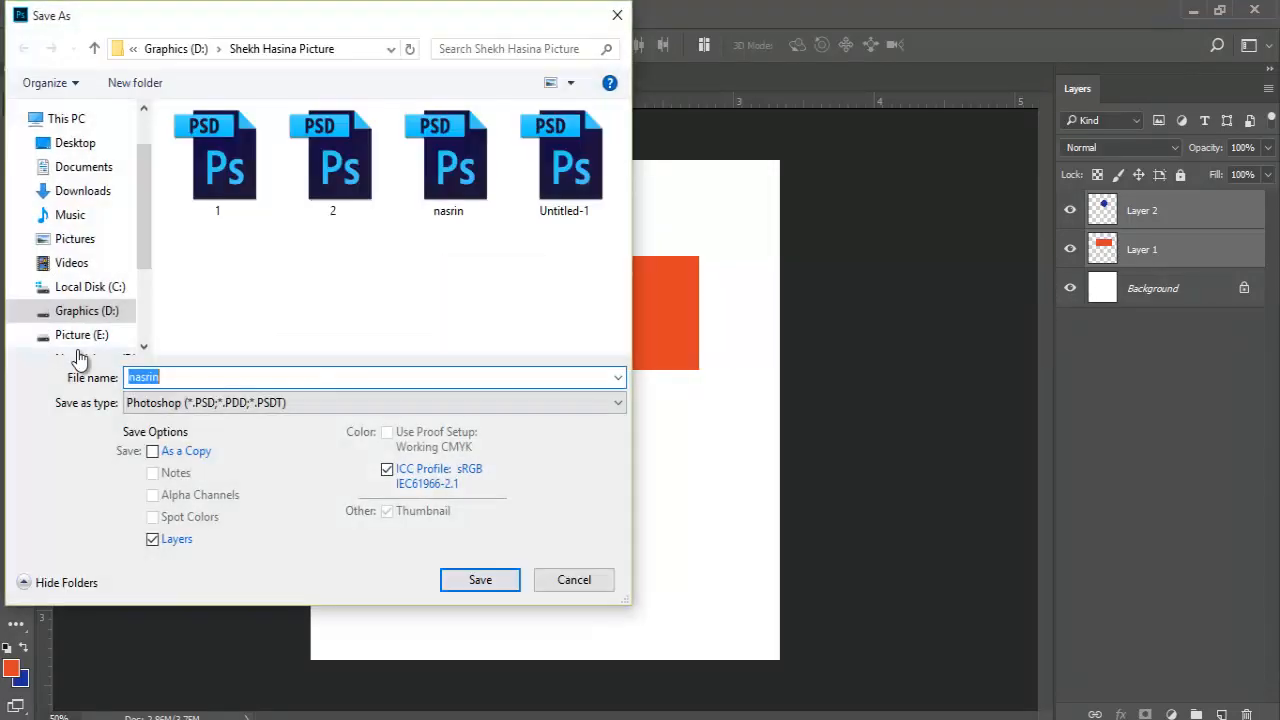
click(188, 404)
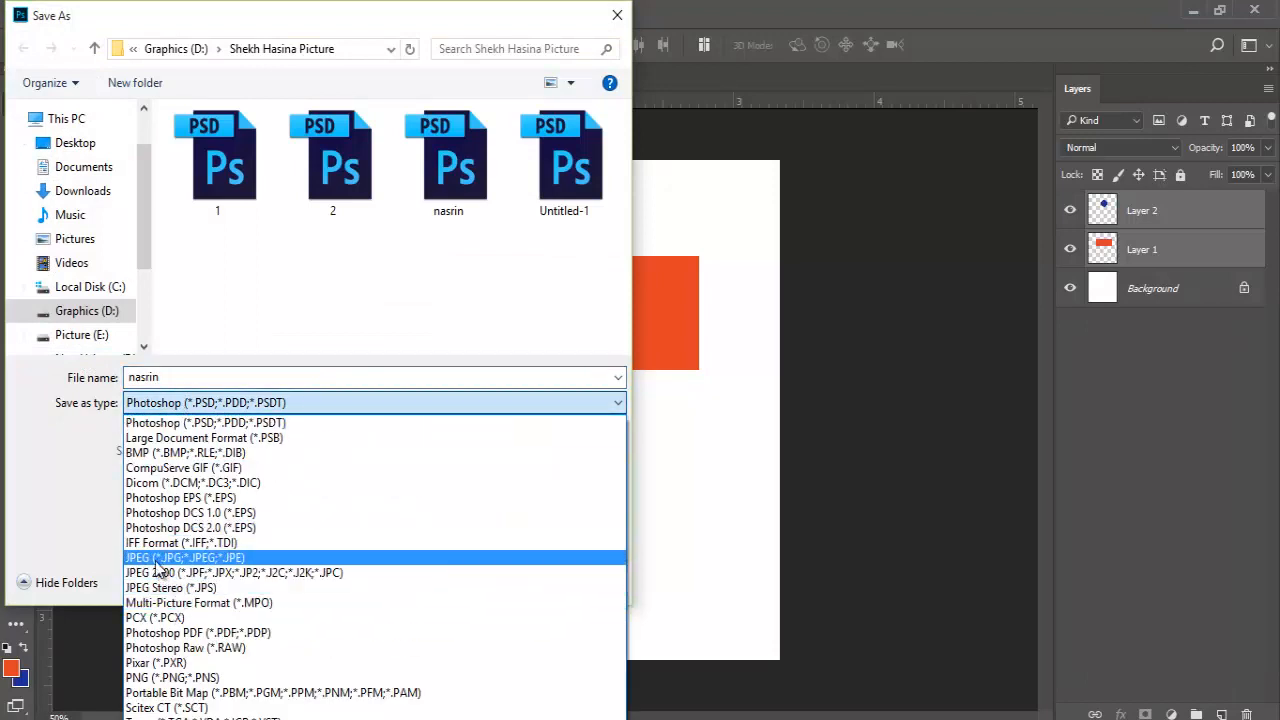
click(150, 557)
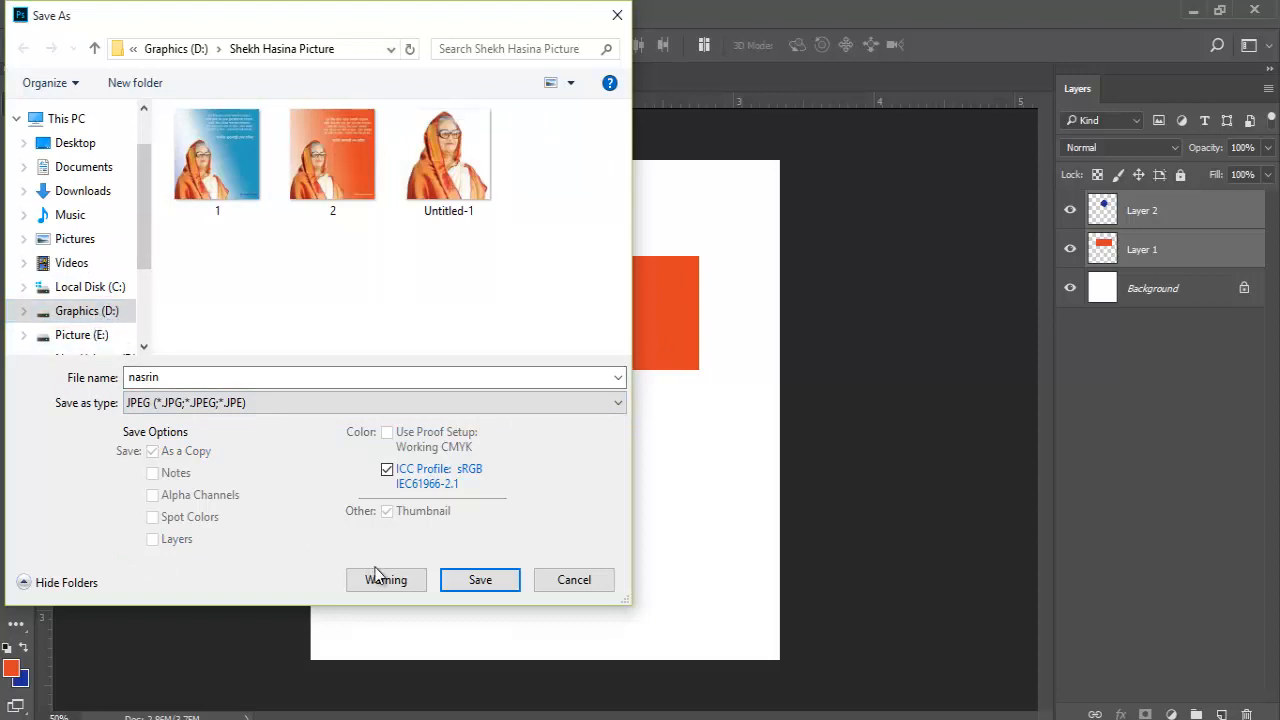
click(453, 587)
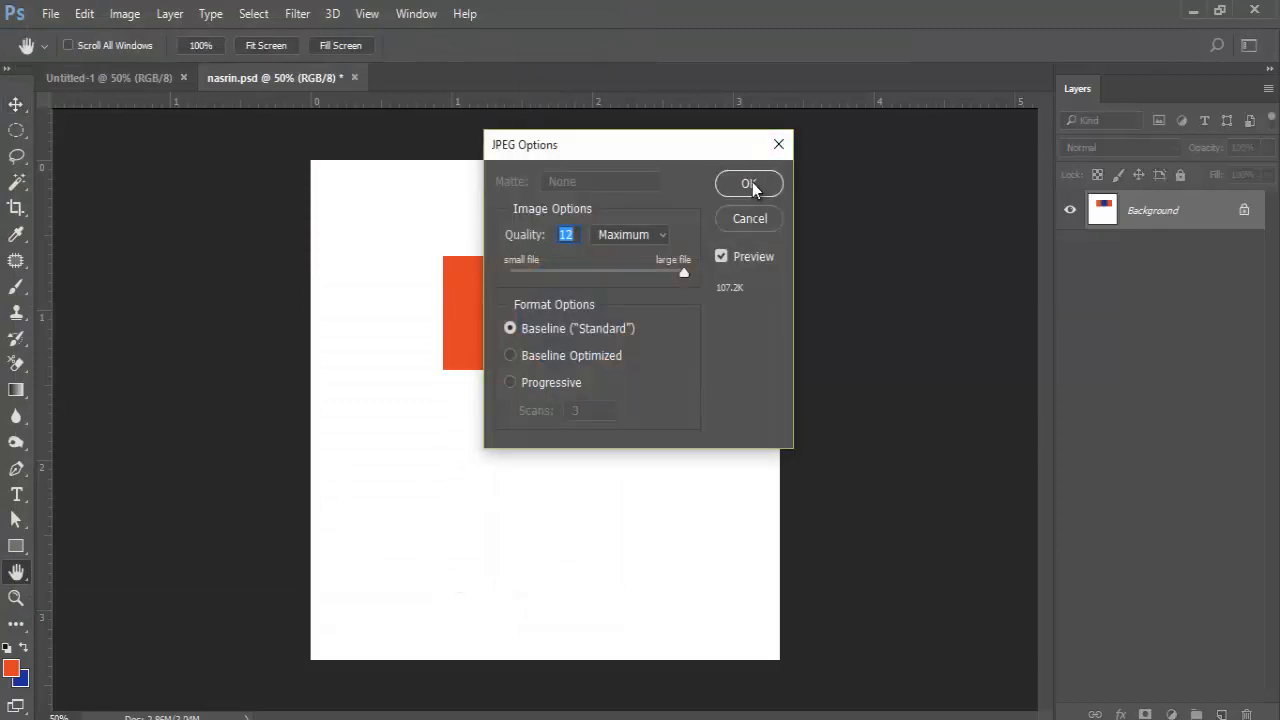
click(752, 182)
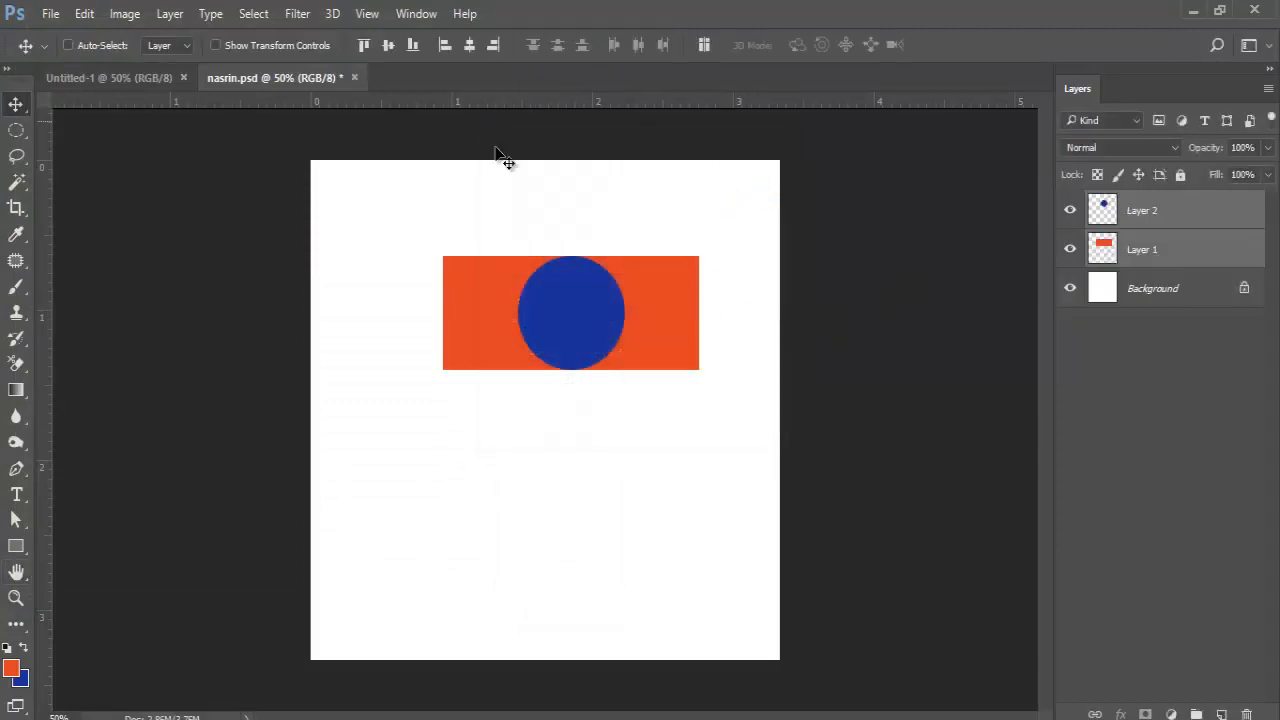
Switch to File Explorer, examine the saved JPEG and PNG copies in the Shekh Hasina Picture folder, and return to Photoshop.
click(1197, 12)
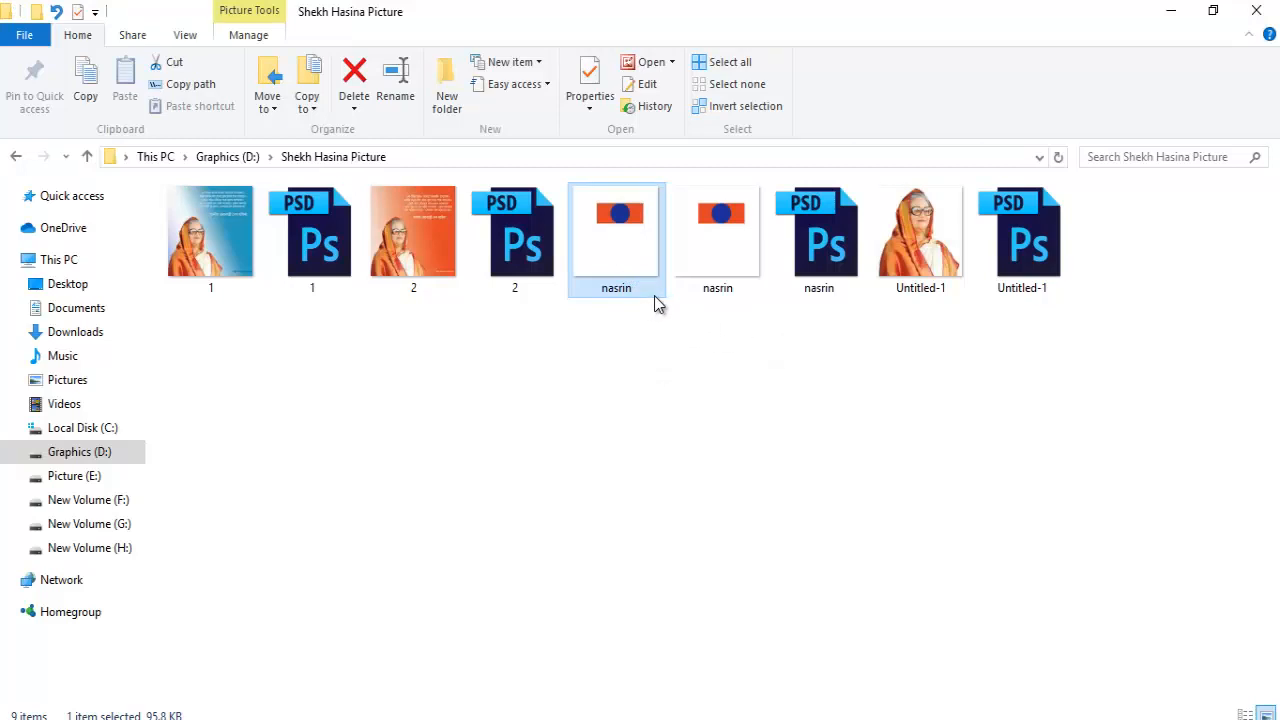
click(707, 250)
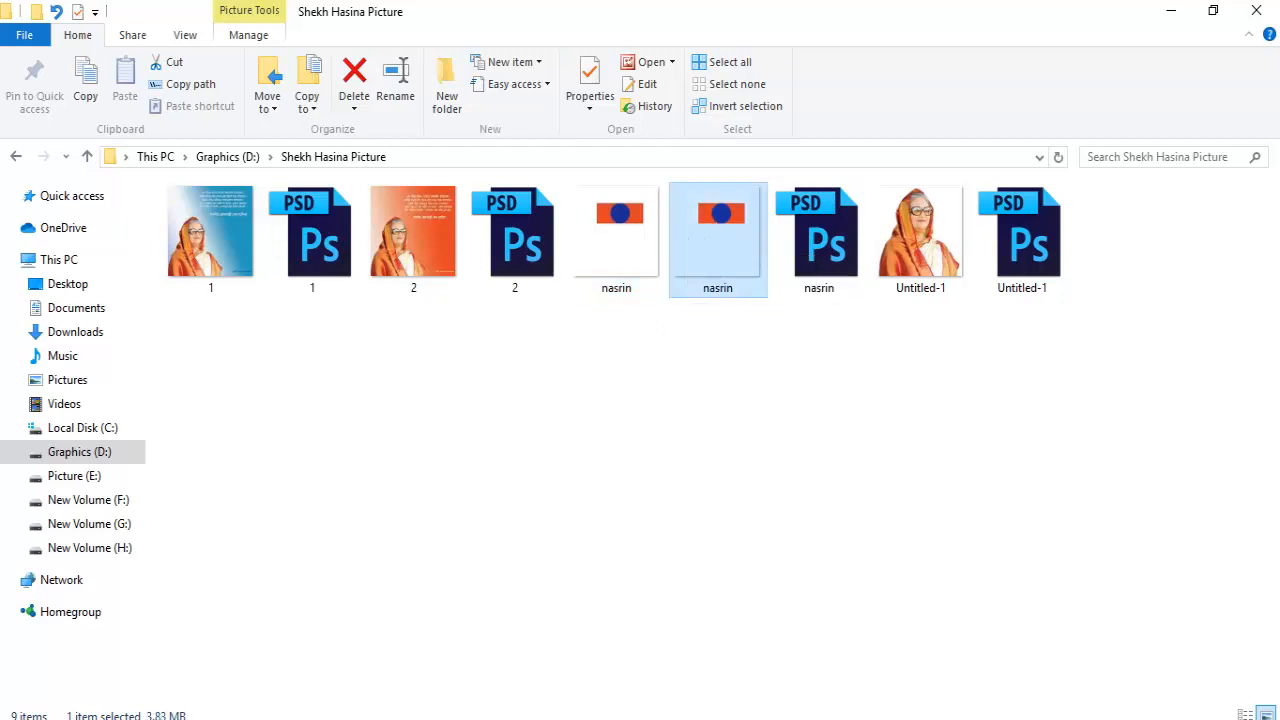
key(alt+Tab)
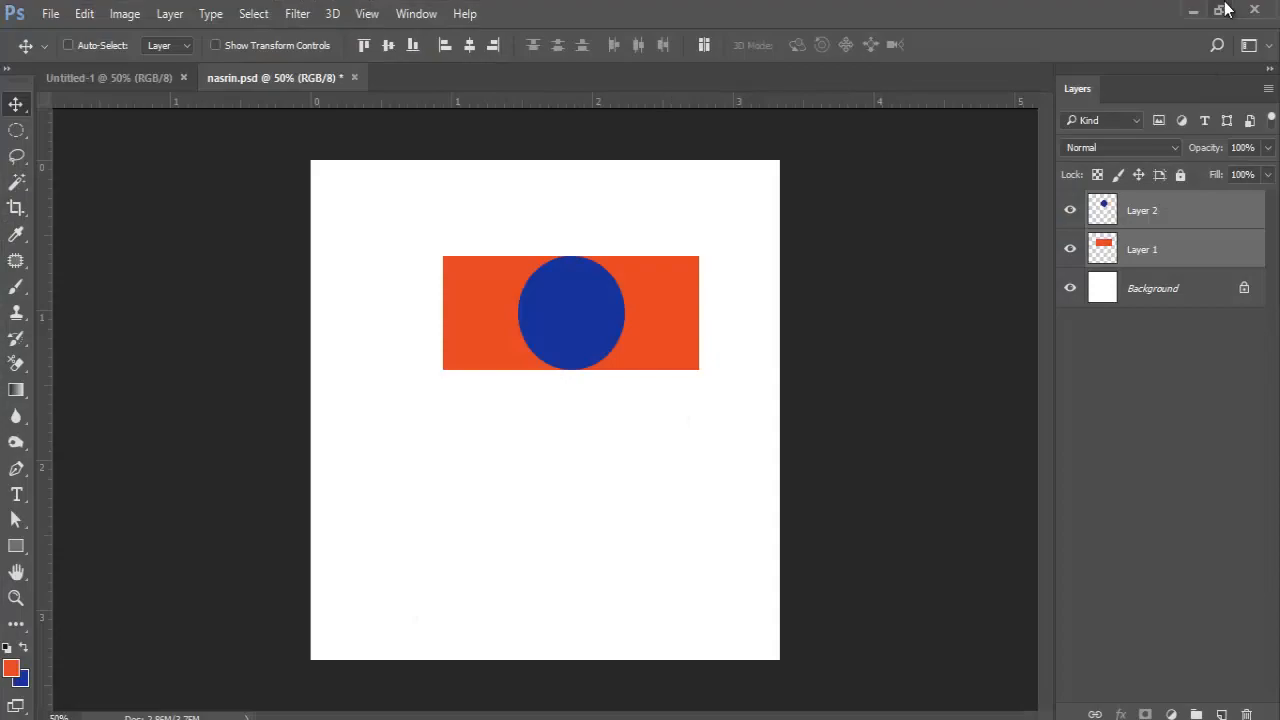
Place the saved transparent PNG from File Explorer into the document, scaled to about a third of its size in the canvas's upper-left corner.
click(1193, 10)
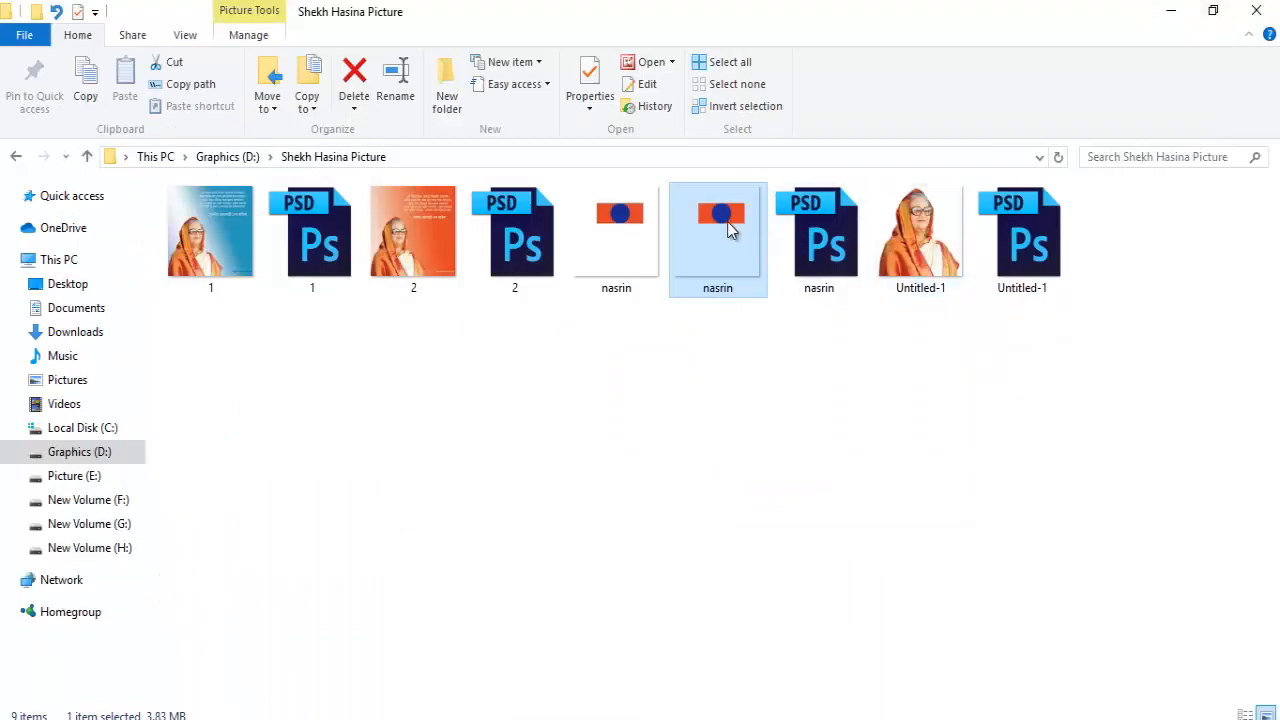
drag(723, 263, 640, 495)
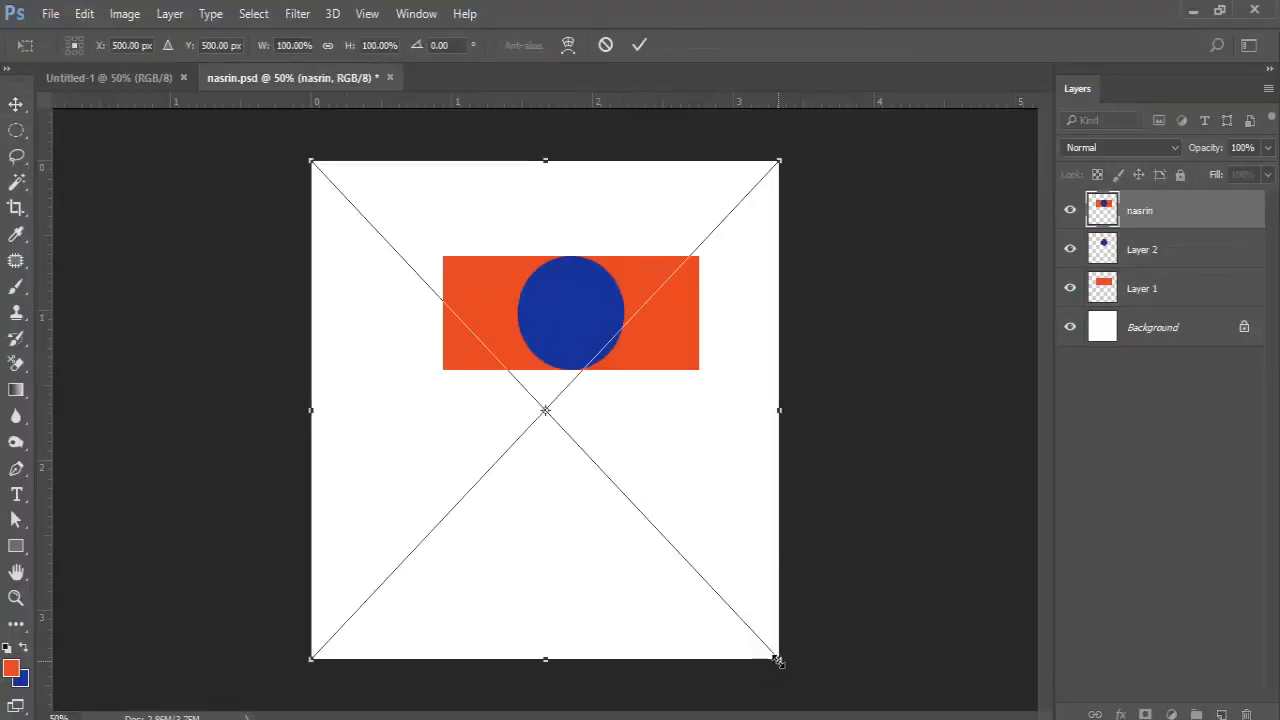
drag(769, 643, 472, 330)
click(639, 45)
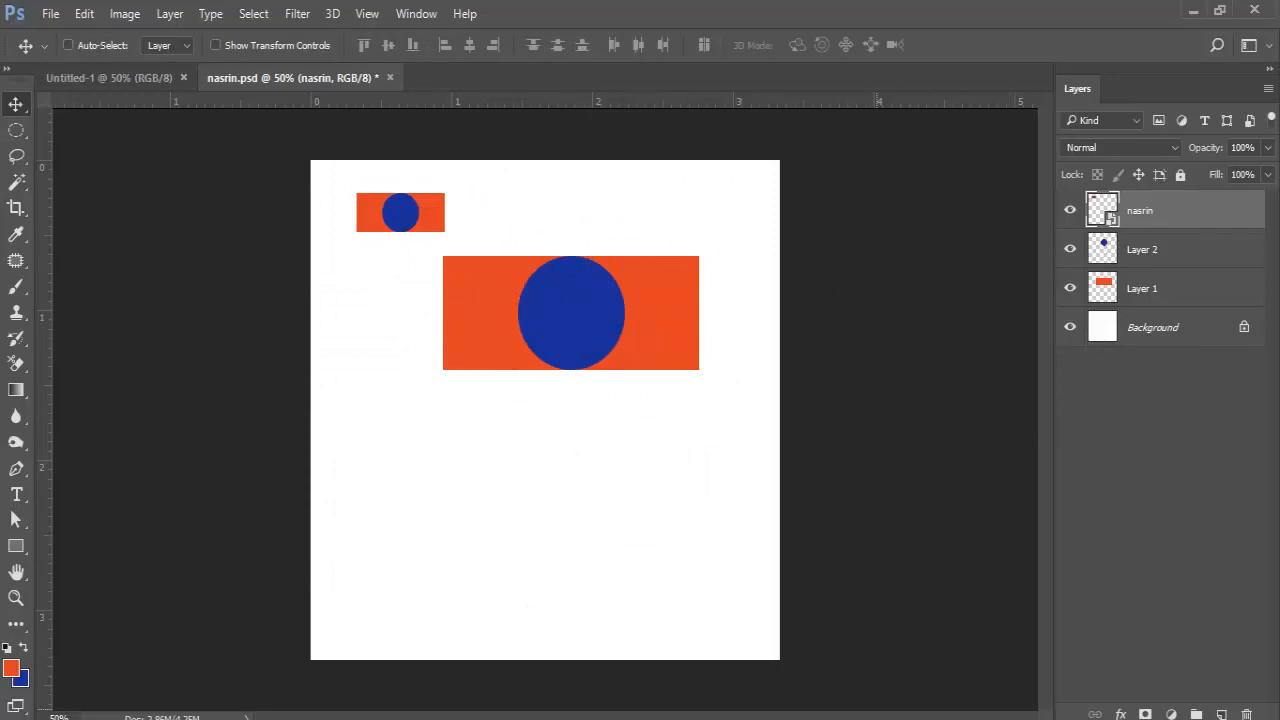
Fill a canvas-sized rectangular marquee with slate grey on a new layer, deselect it, and move that layer directly above Background.
click(1221, 714)
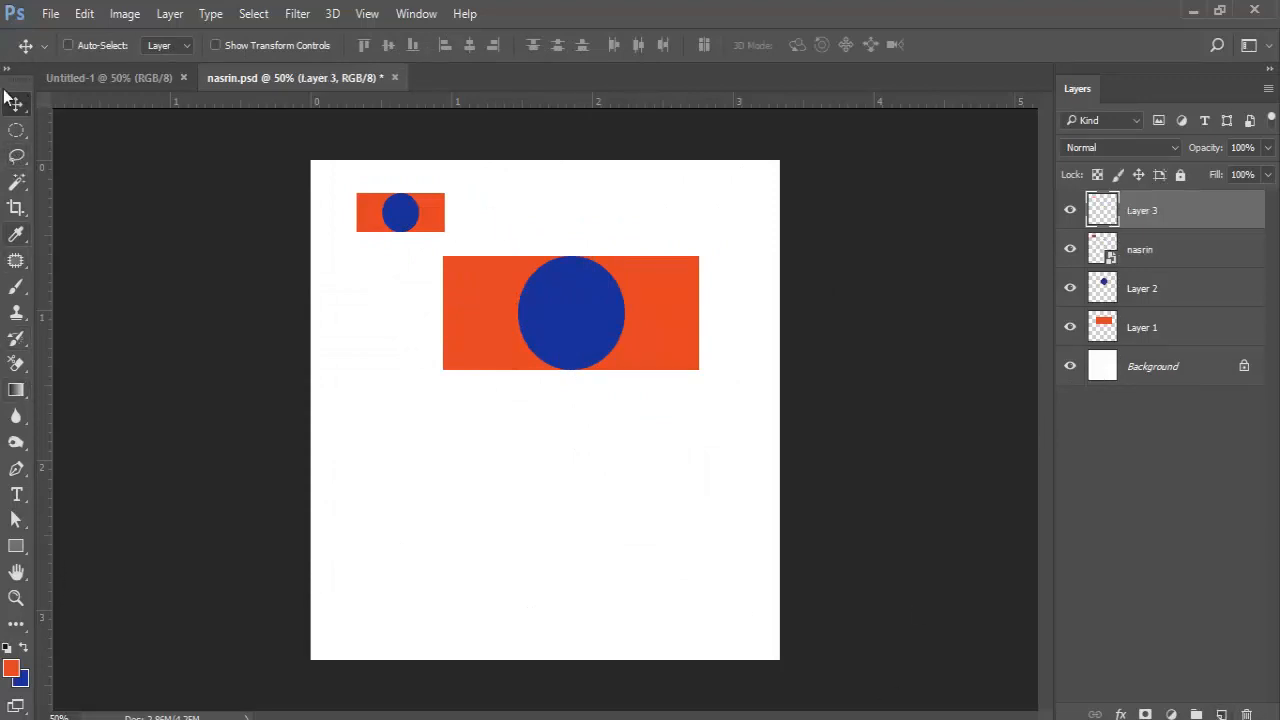
click(16, 131)
right_click(16, 131)
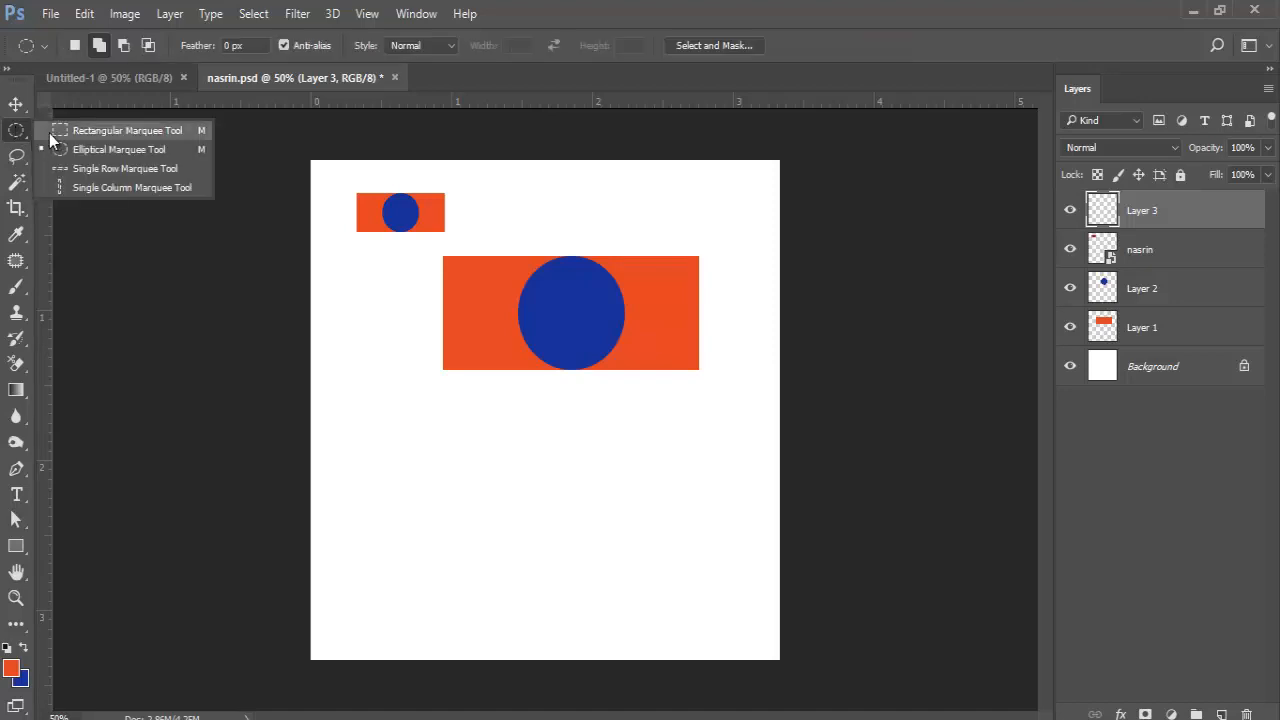
click(70, 129)
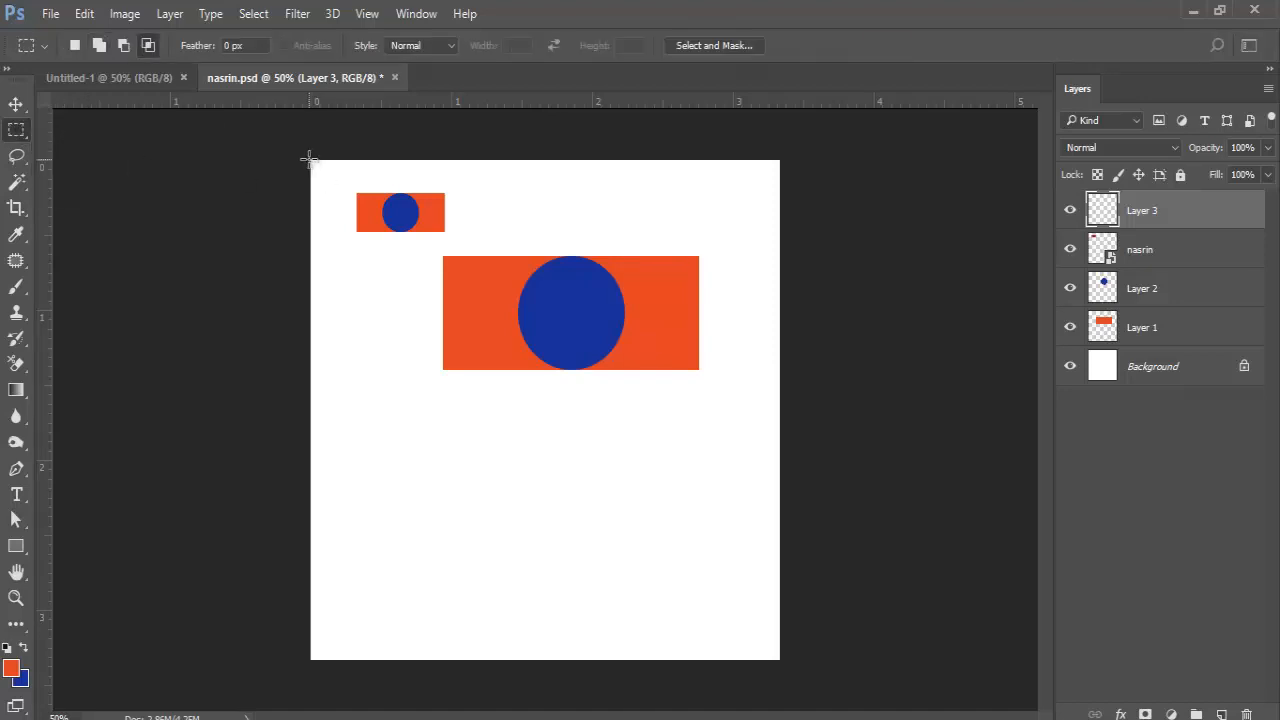
drag(311, 160, 778, 665)
key(ctrl+BackSpace)
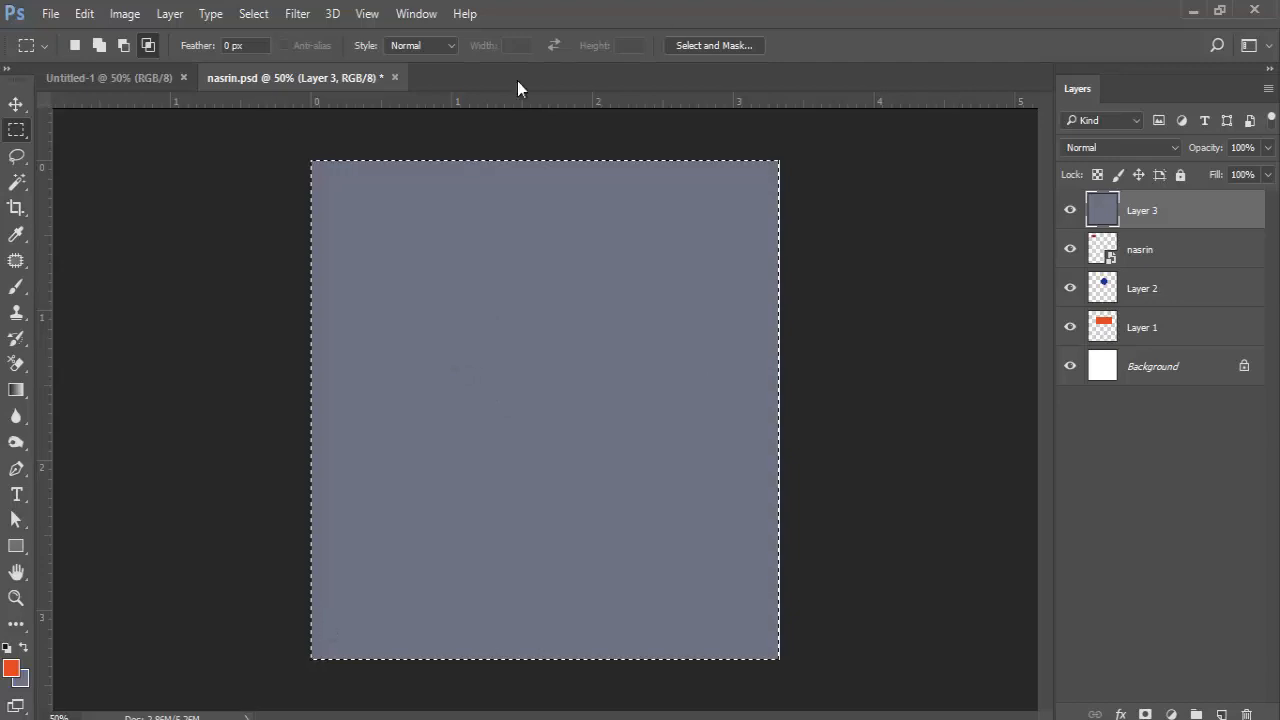
key(ctrl+d)
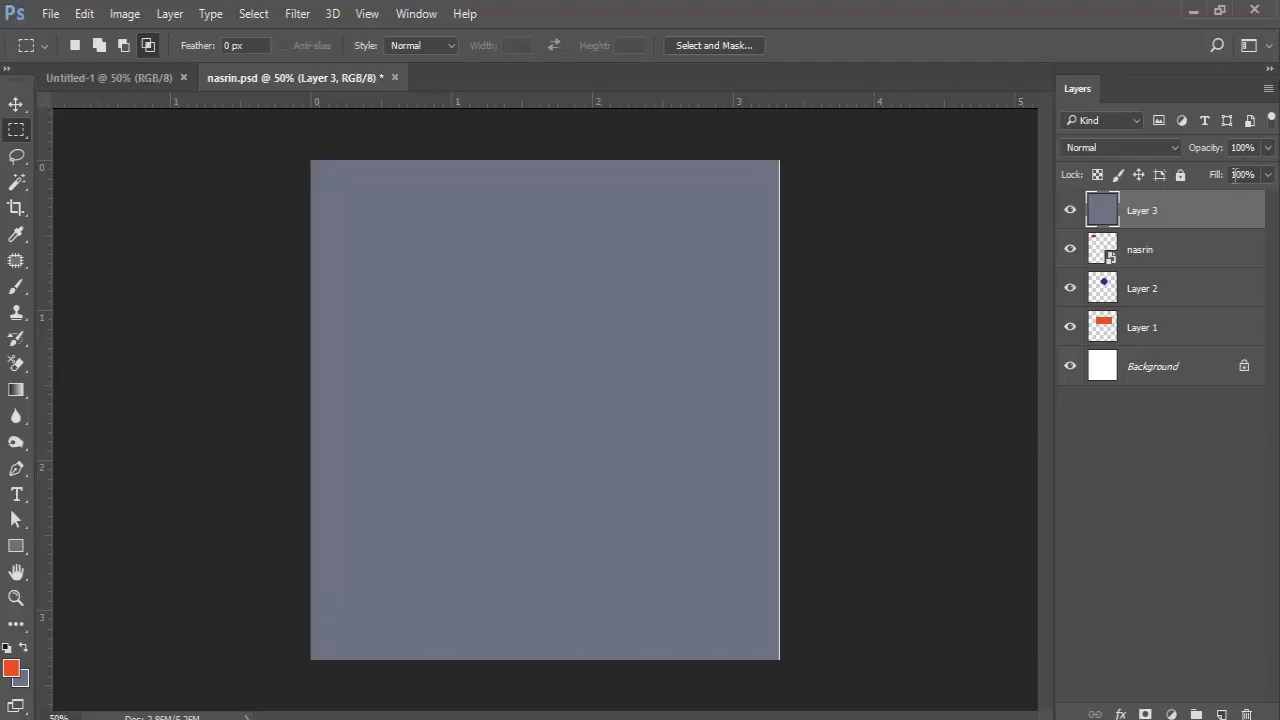
drag(1213, 213, 1218, 322)
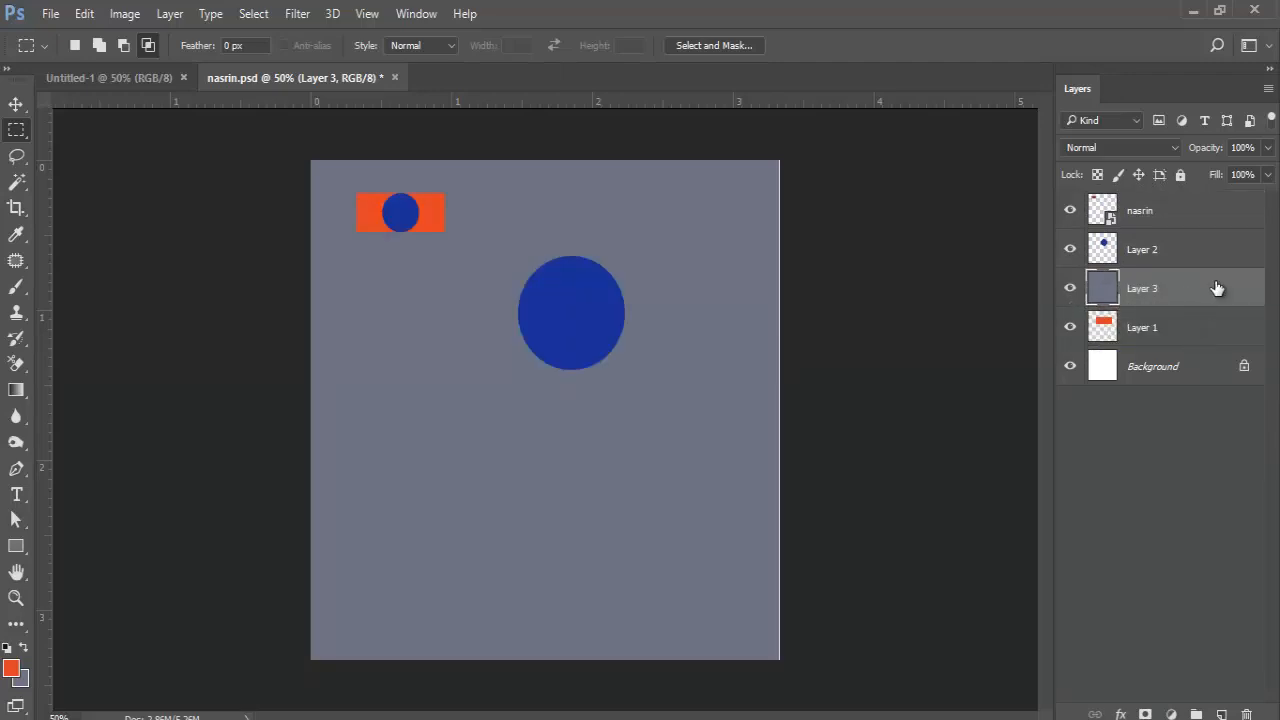
drag(1214, 286, 1214, 338)
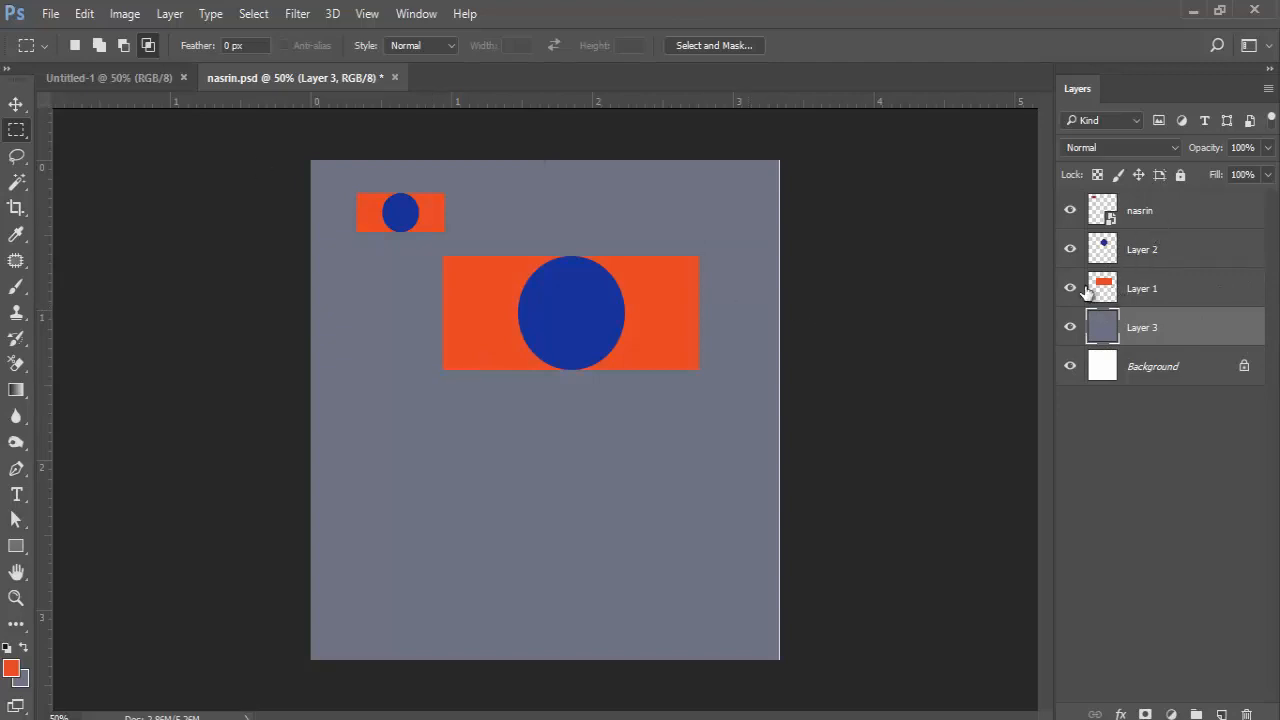
Set the foreground colour to the red with hex code ec1d35.
click(11, 667)
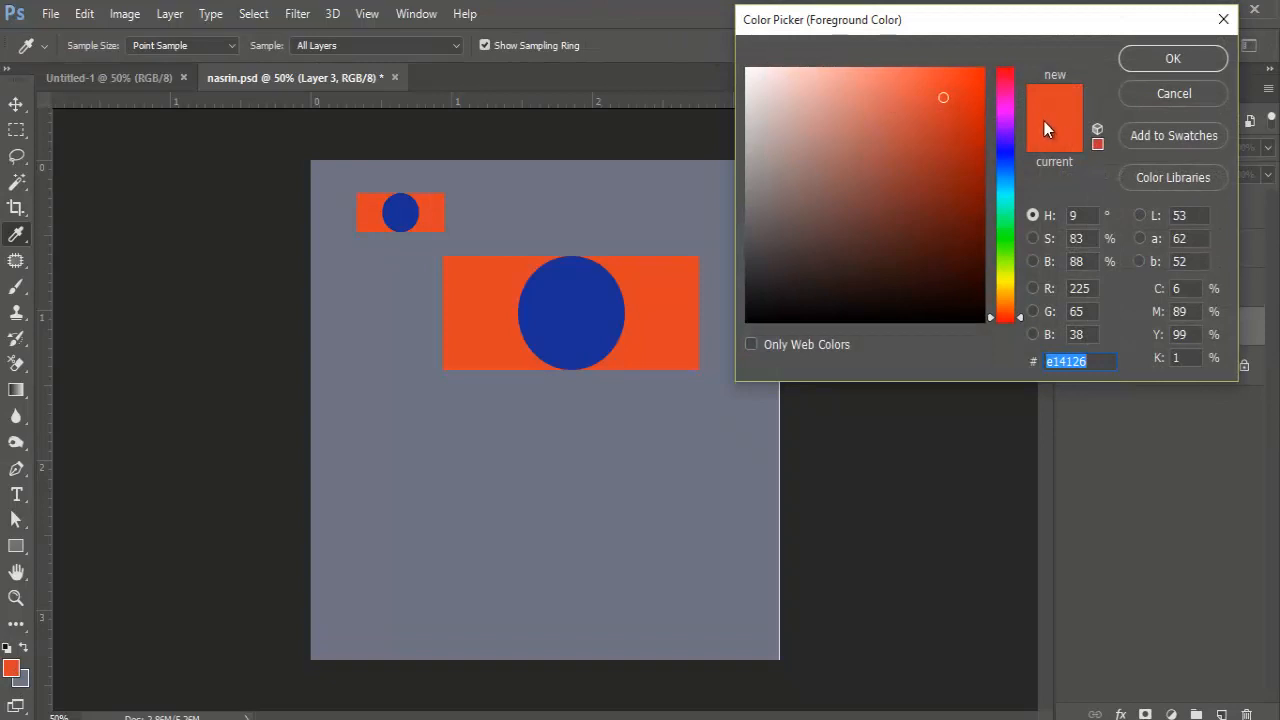
click(1005, 114)
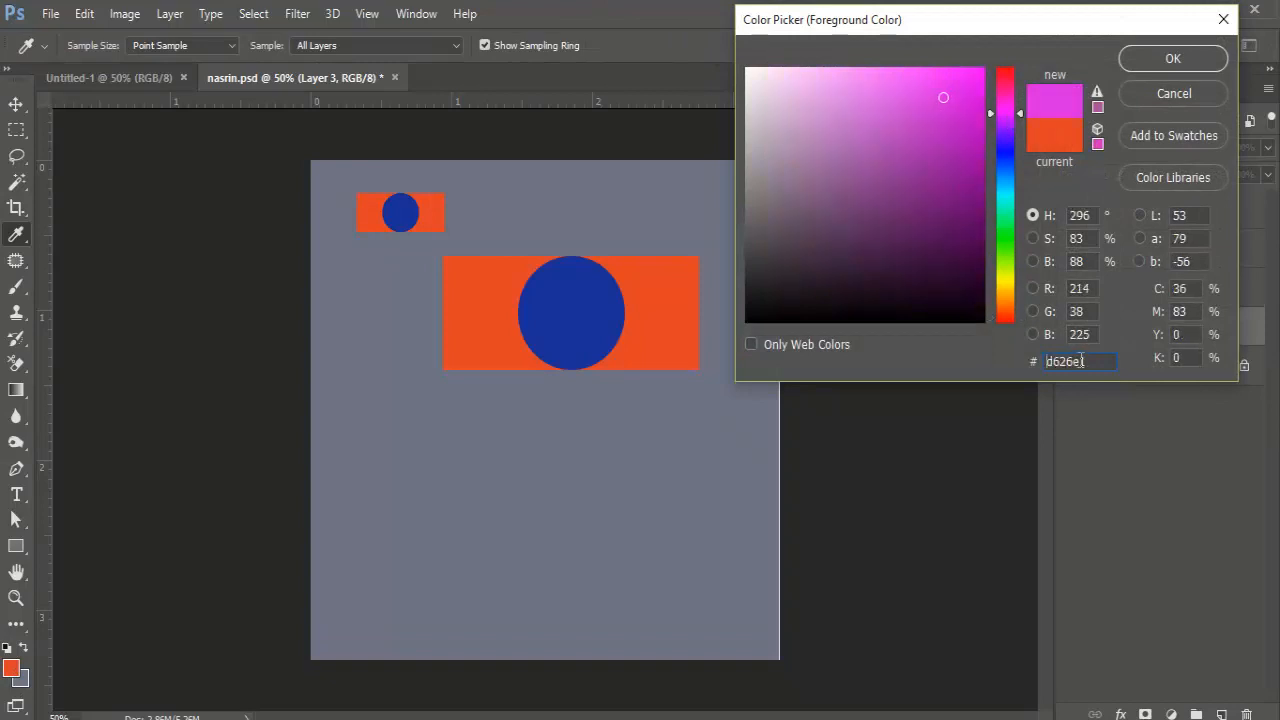
drag(1083, 362, 1055, 370)
text(e)
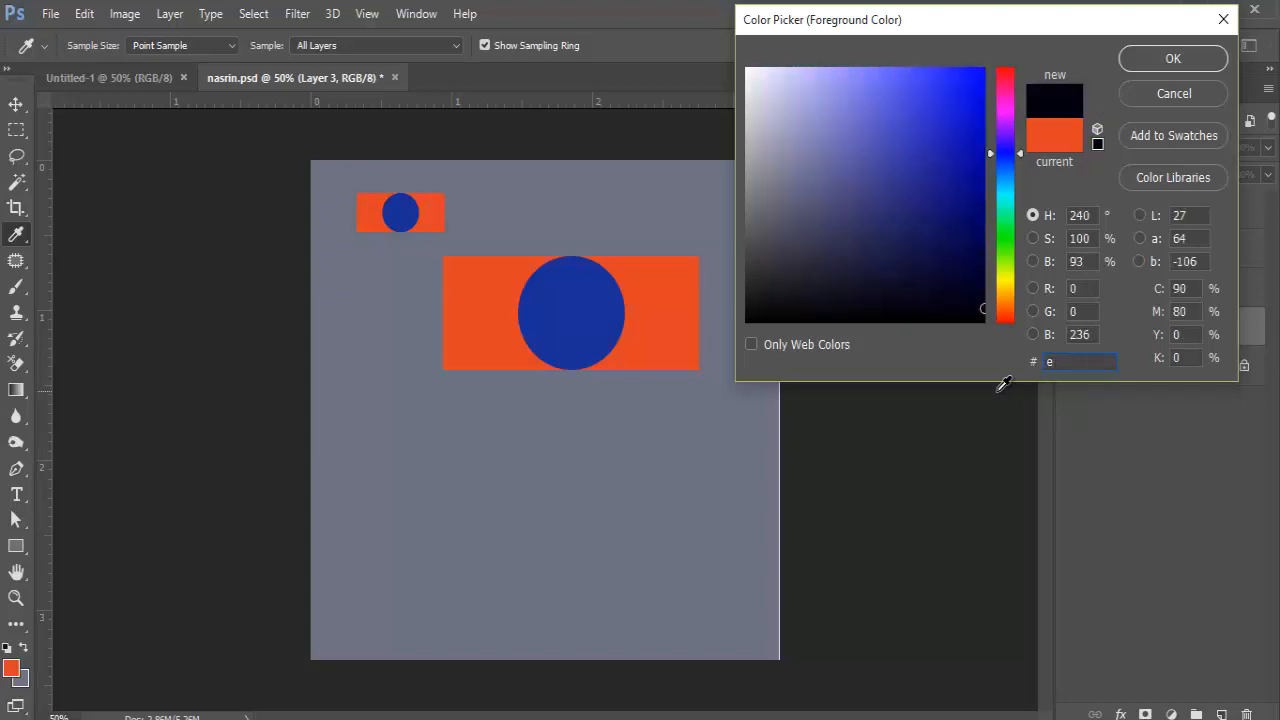
text(c1)
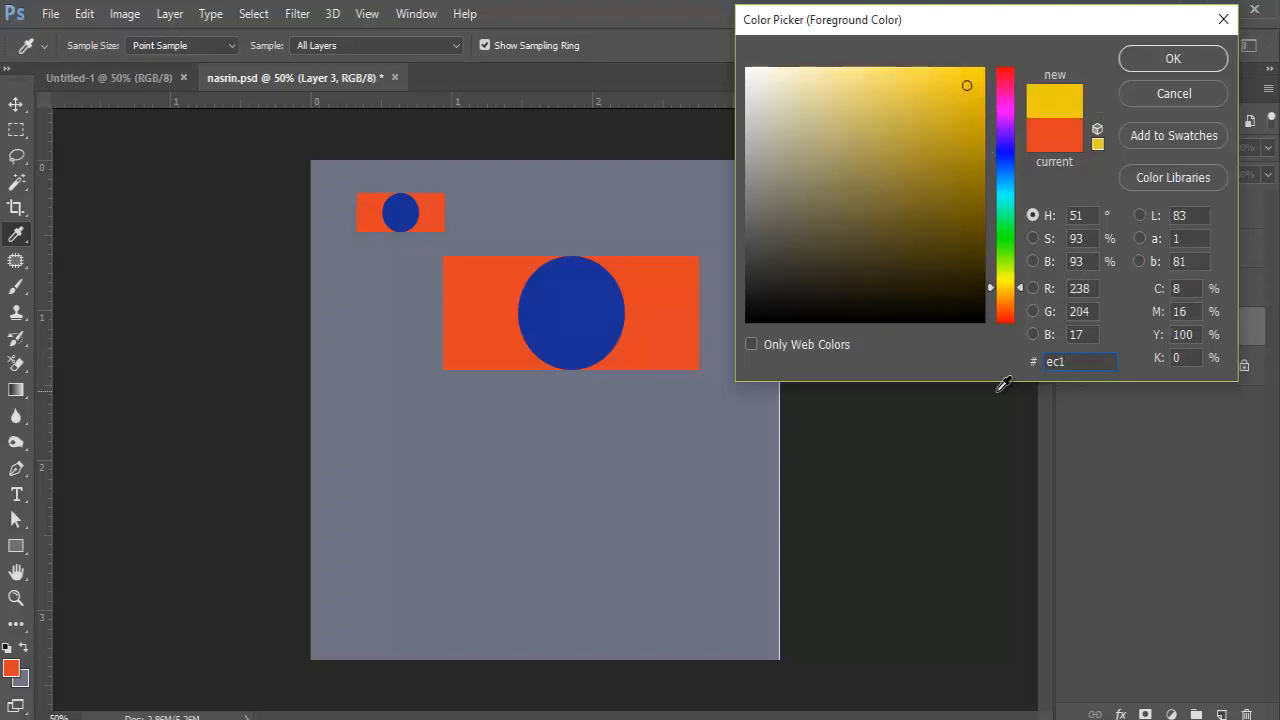
text(d3)
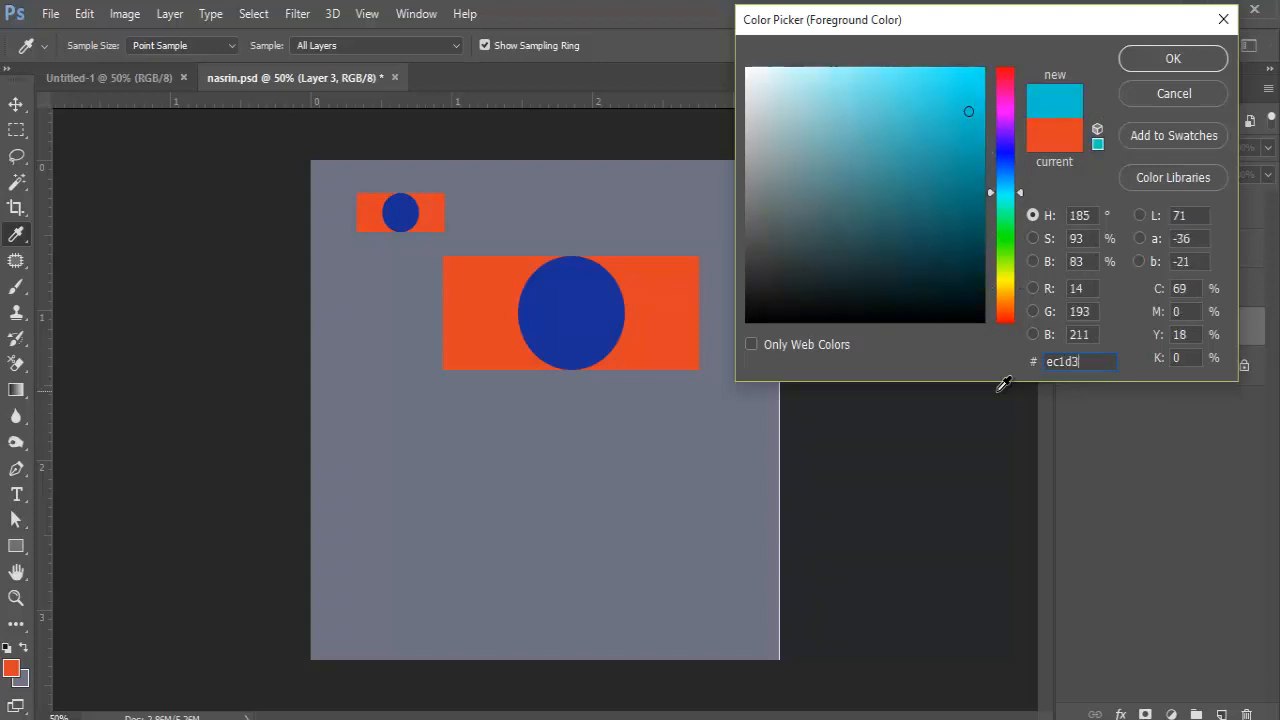
text(5)
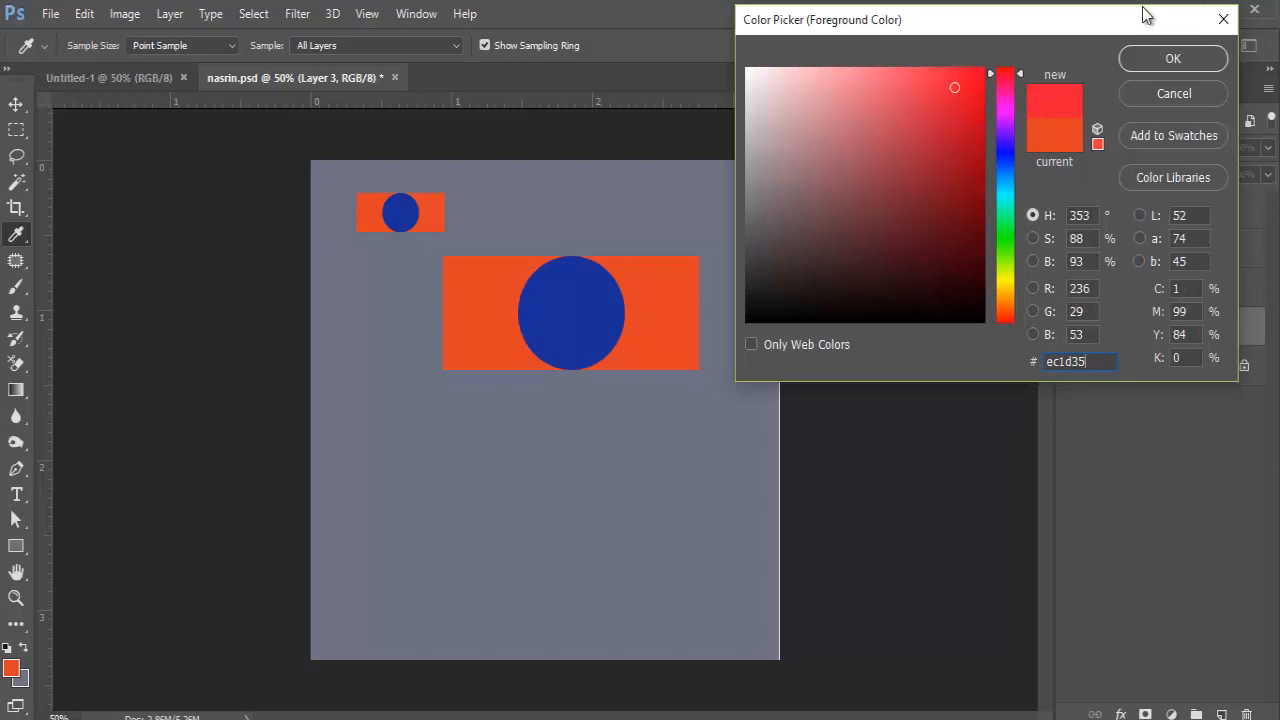
click(1172, 59)
key(m)
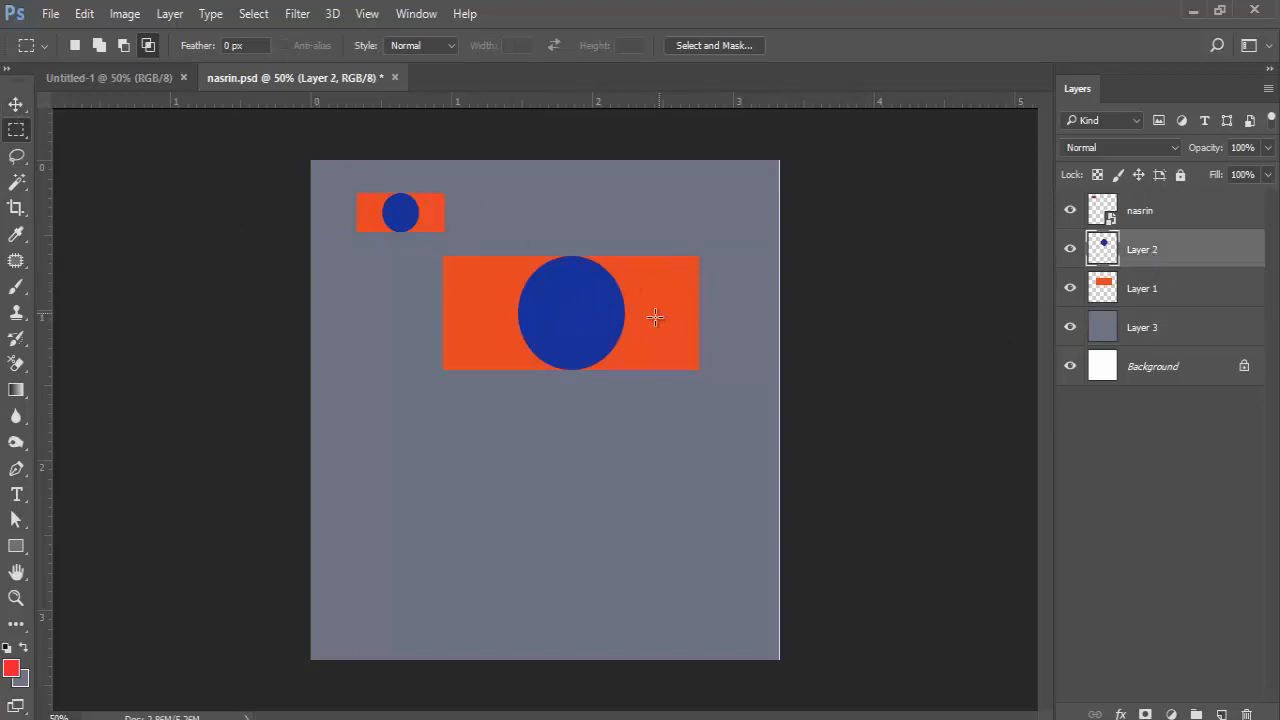
Load the circle on Layer 2 as a selection, replace its blue fill with the foreground red, and deselect.
click(16, 104)
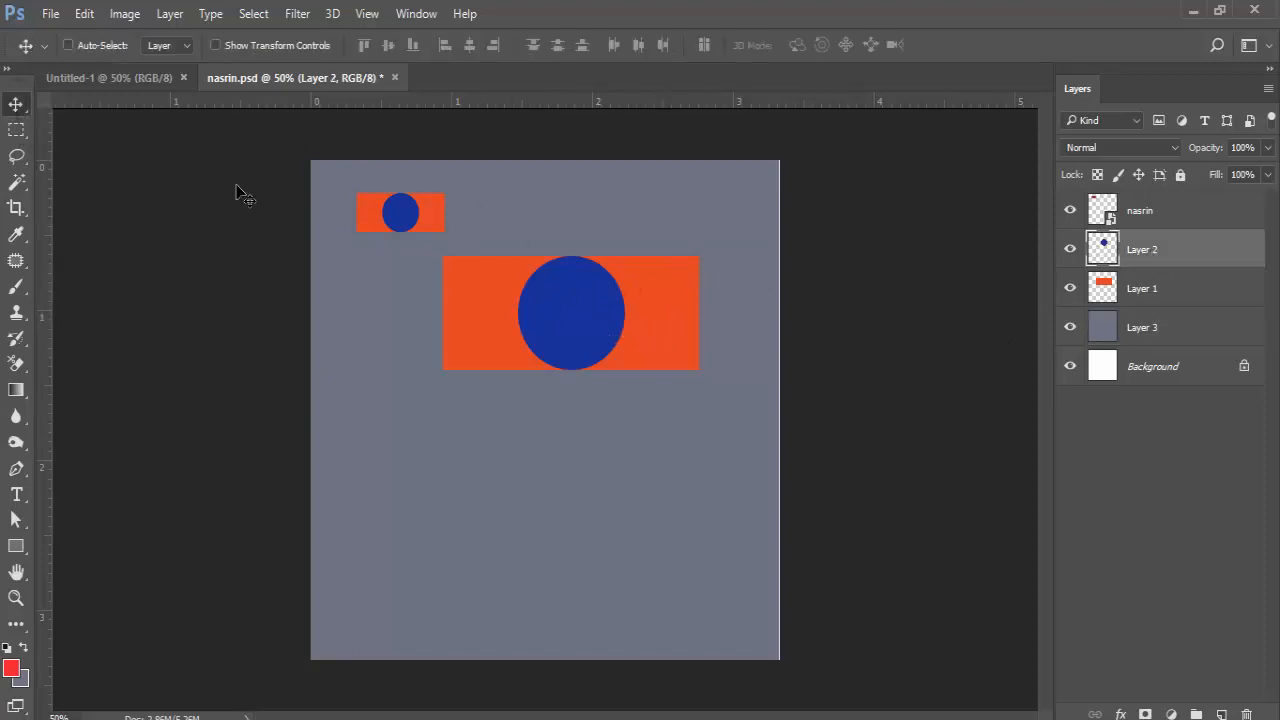
key(ctrl)
key(ctrl)
ctrl+click(1110, 258)
double_click(1105, 252)
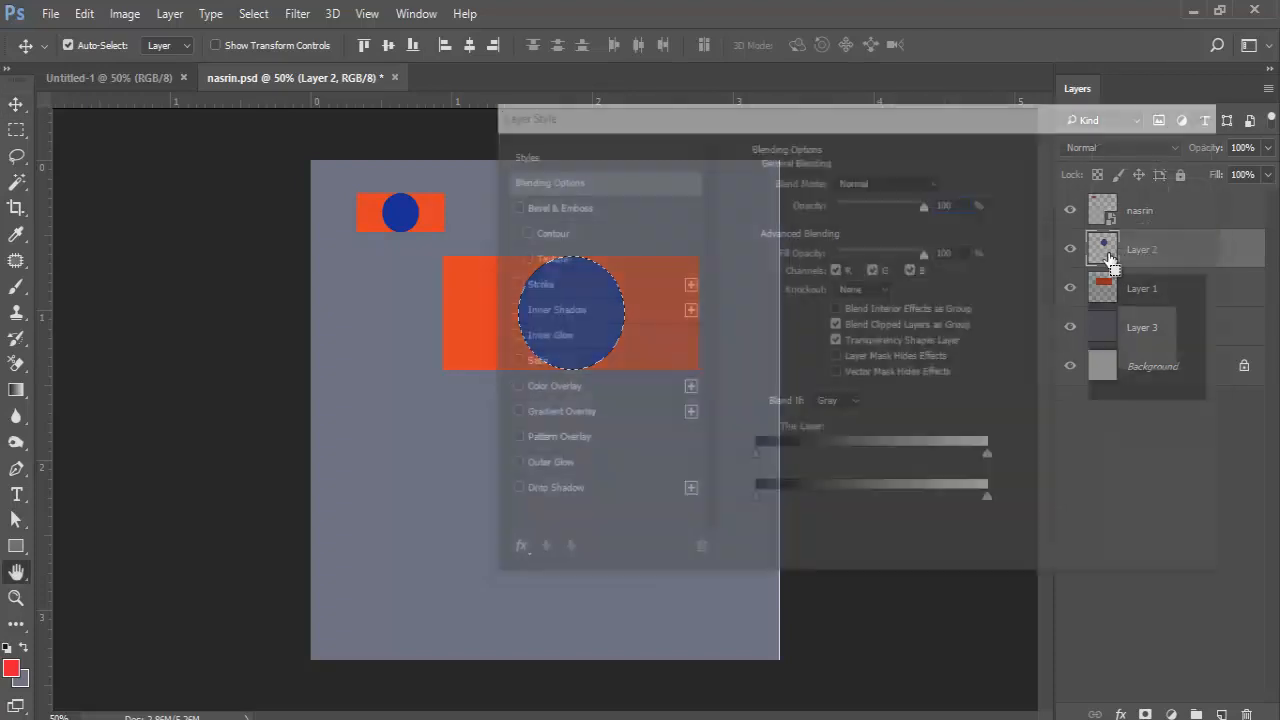
click(1209, 116)
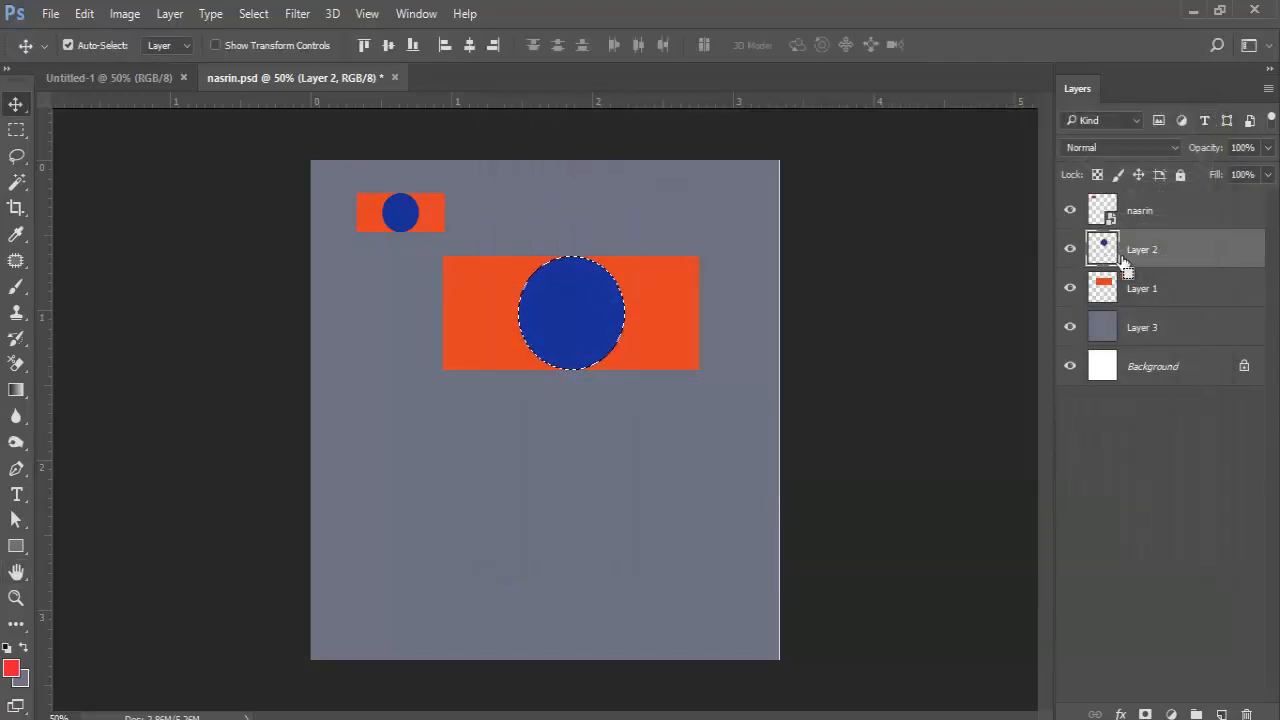
double_click(1108, 258)
click(1211, 114)
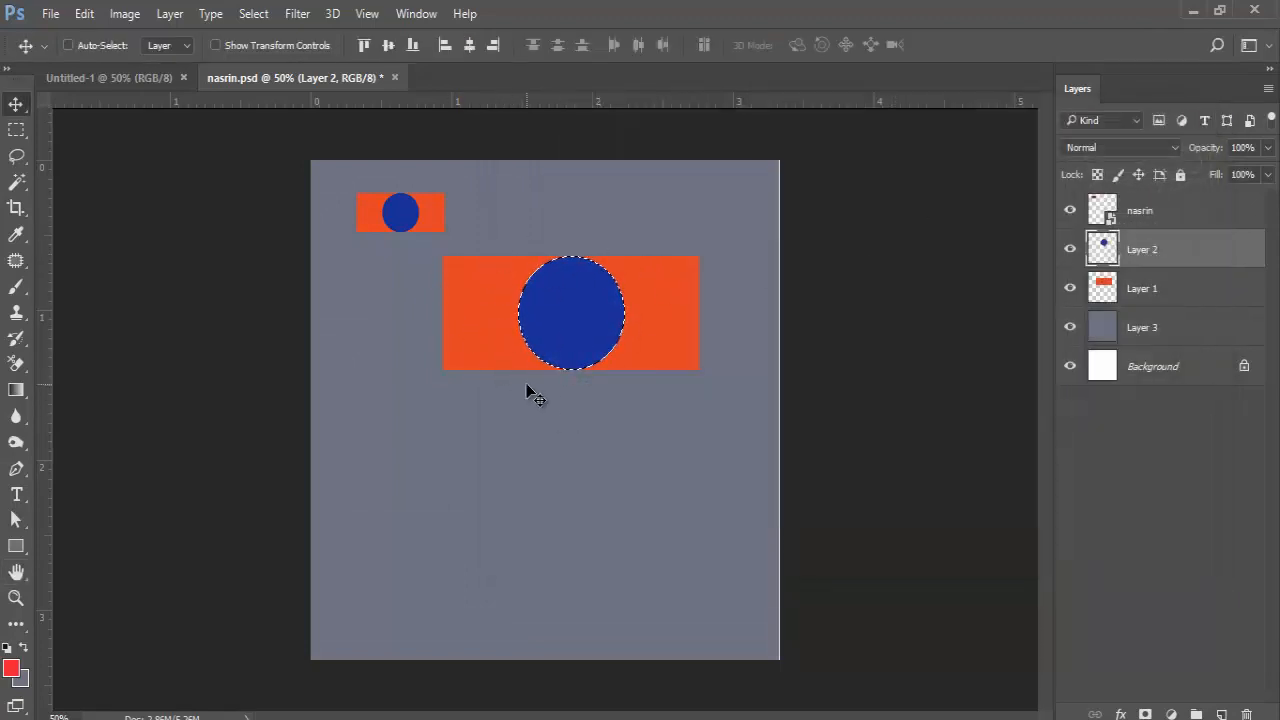
key(ctrl)
key(Delete)
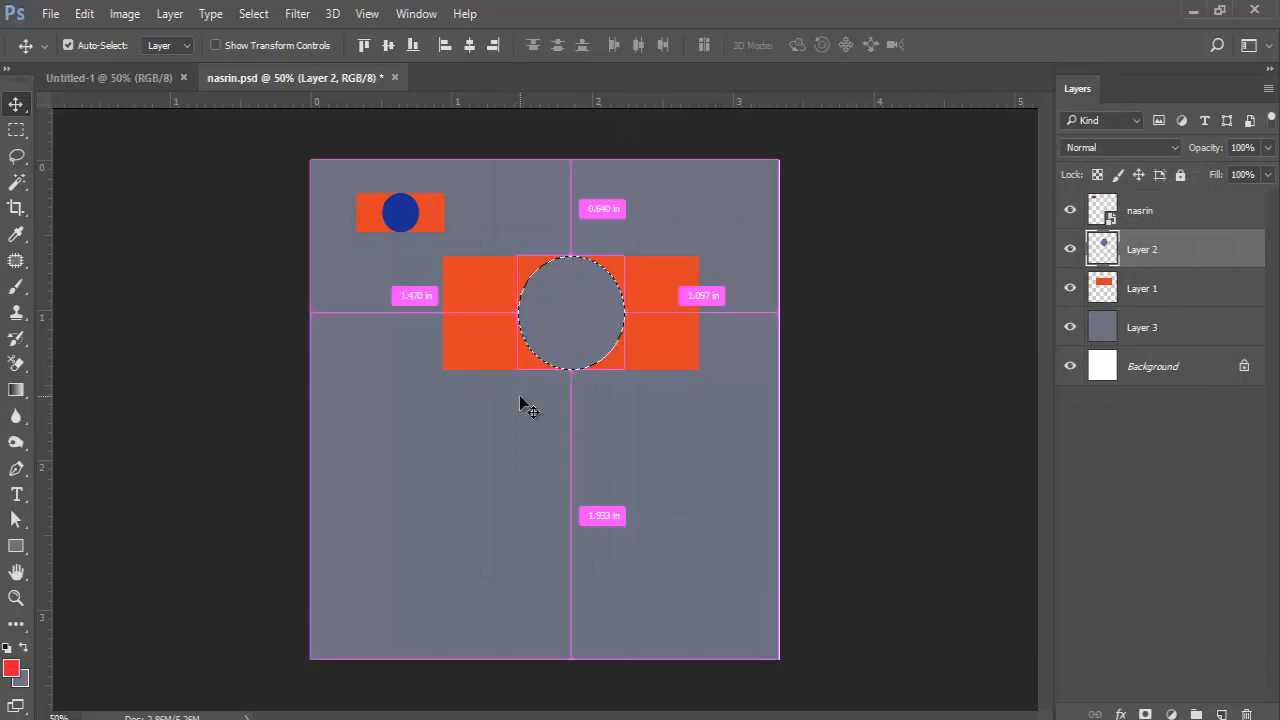
key(alt+BackSpace)
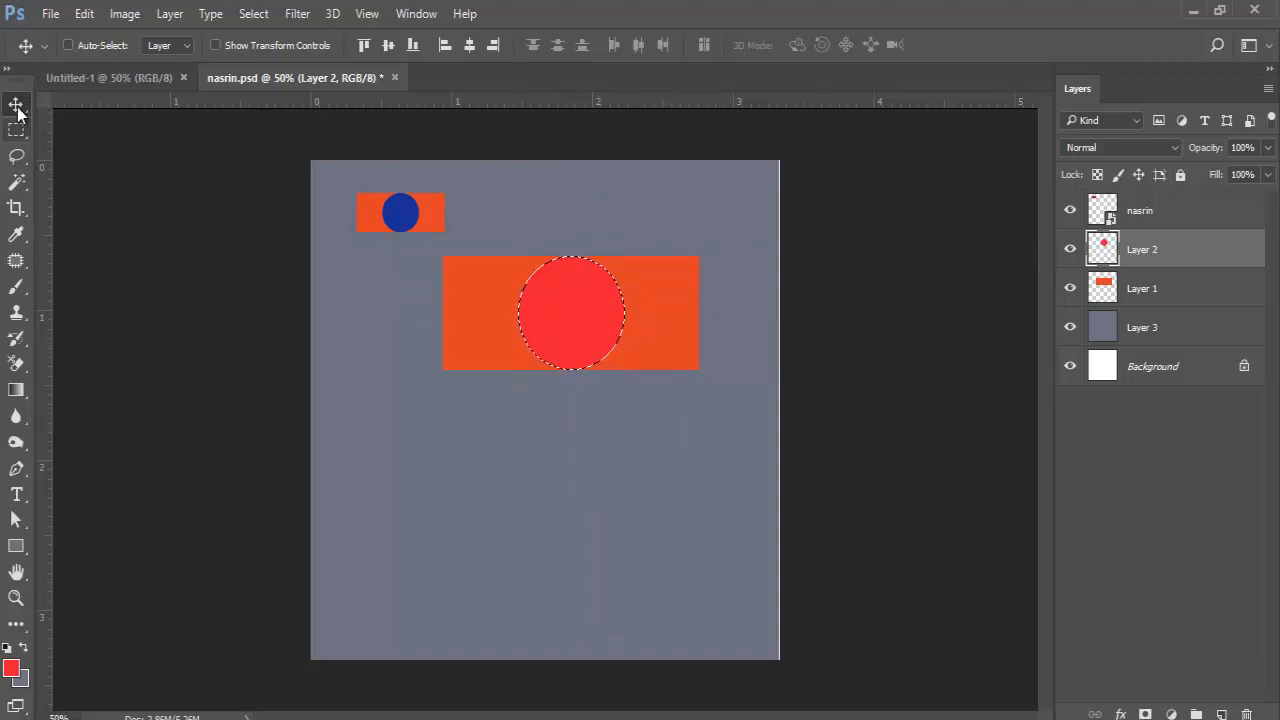
key(ctrl)
key(ctrl+d)
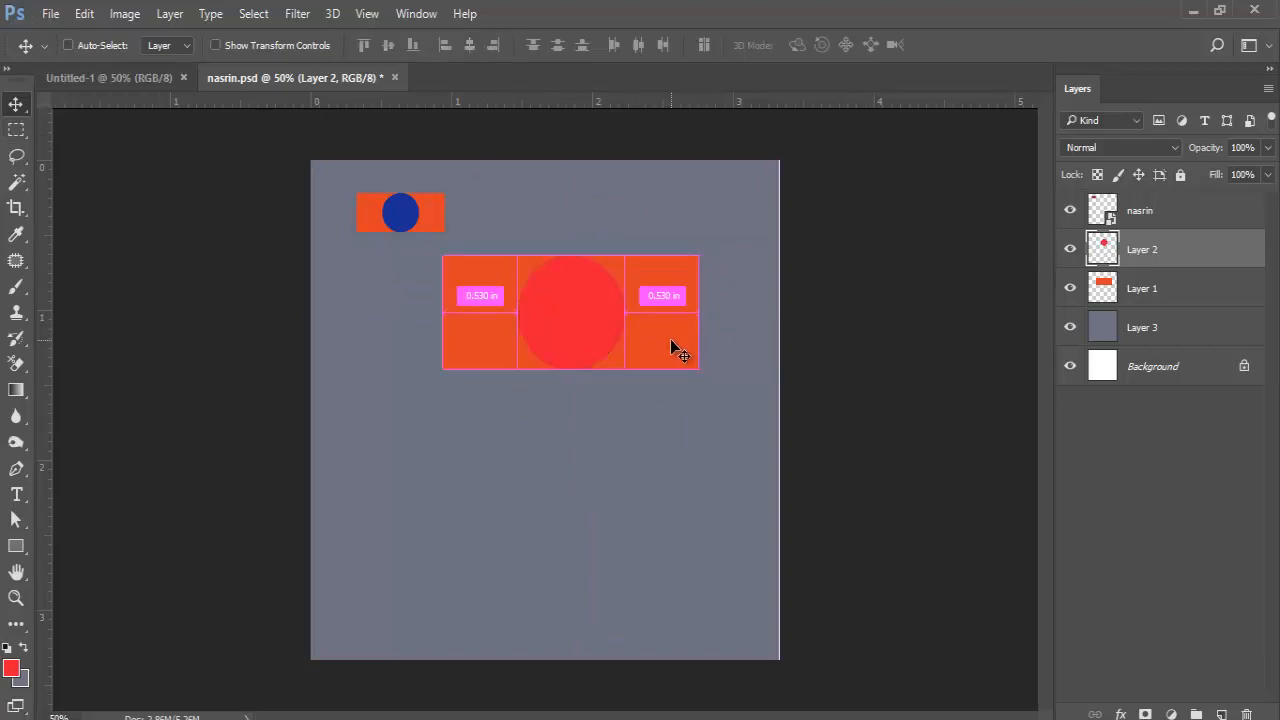
Load the outline of the orange rectangle on Layer 1 as a selection.
click(1096, 287)
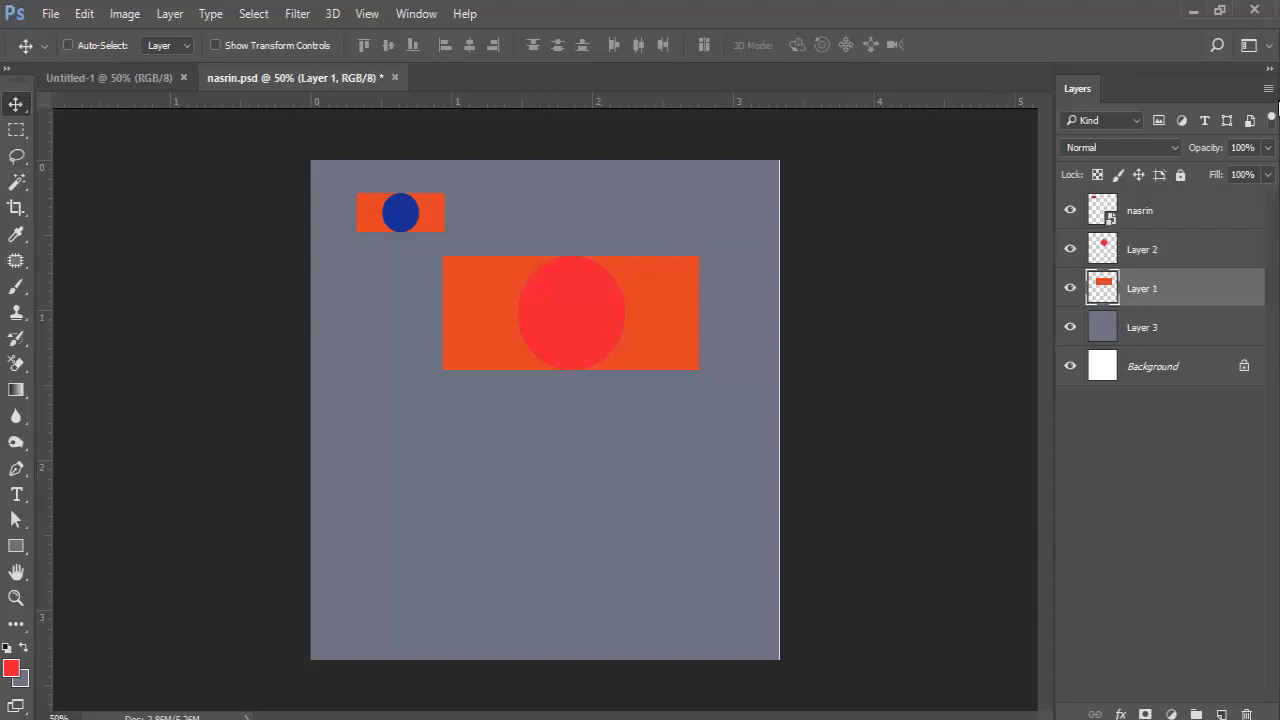
key(ctrl)
ctrl+click(1114, 288)
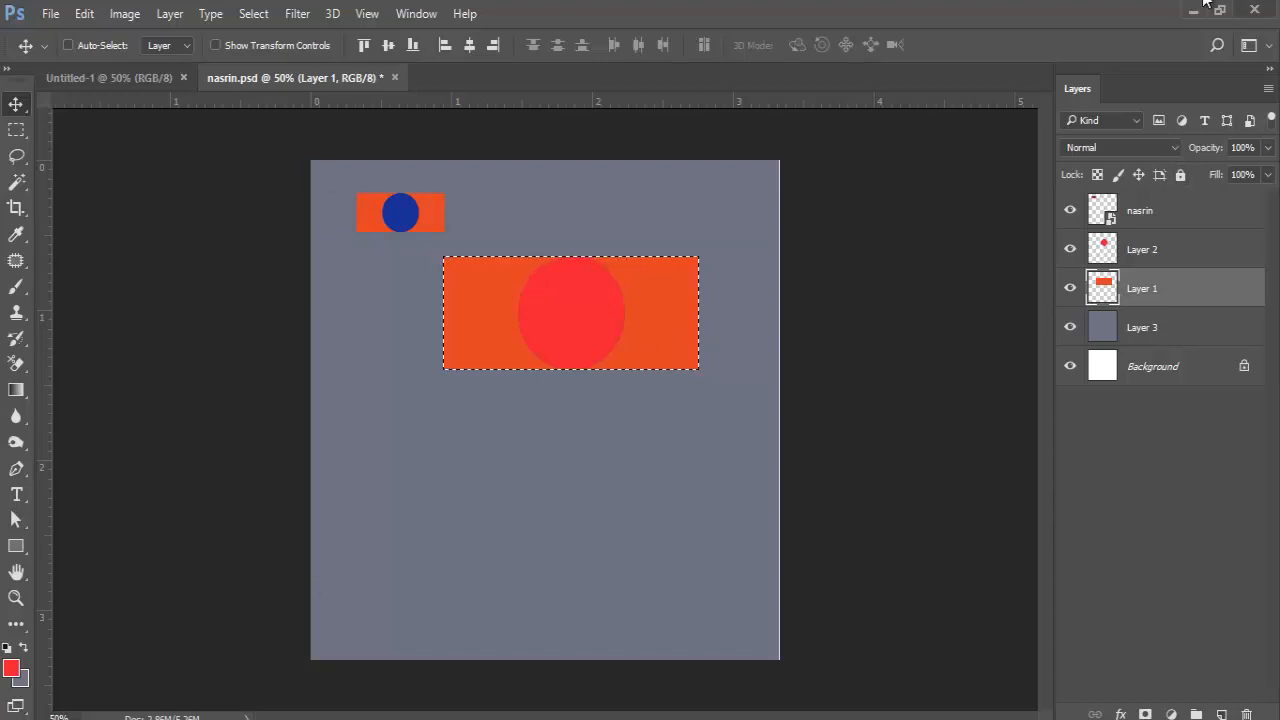
Set the background colour to the green with hex code 009c52.
click(27, 676)
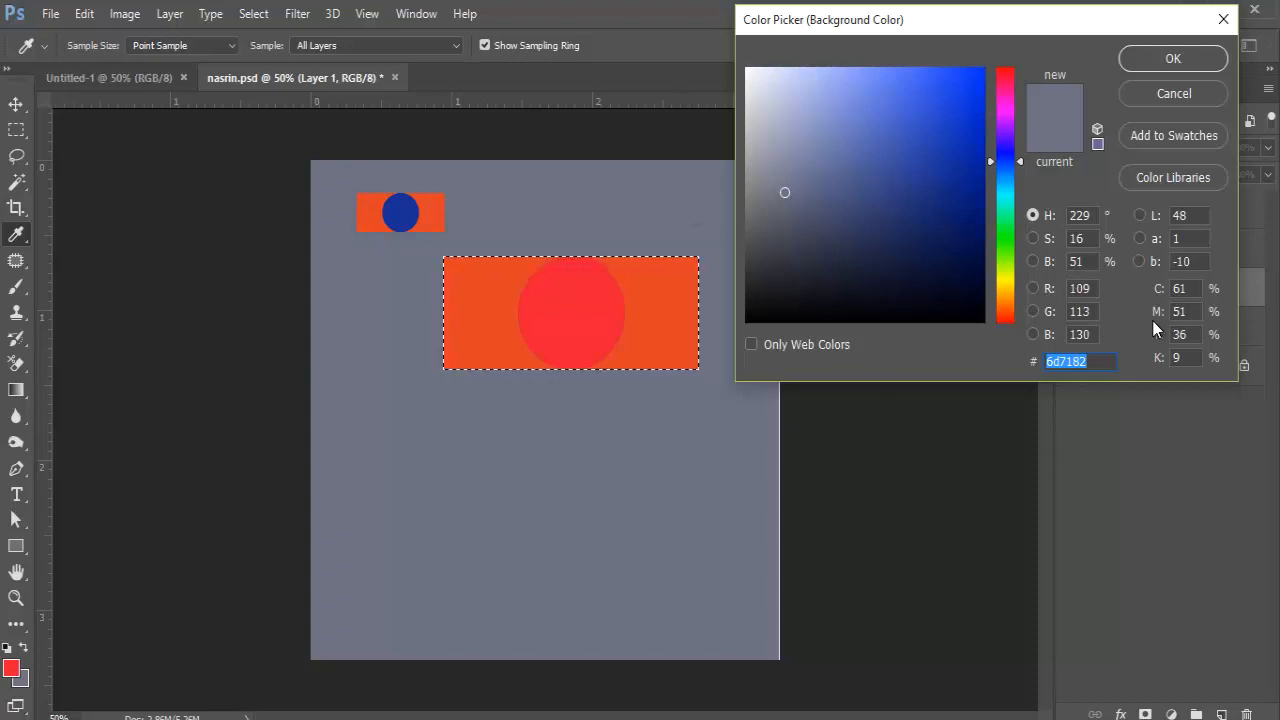
text(005)
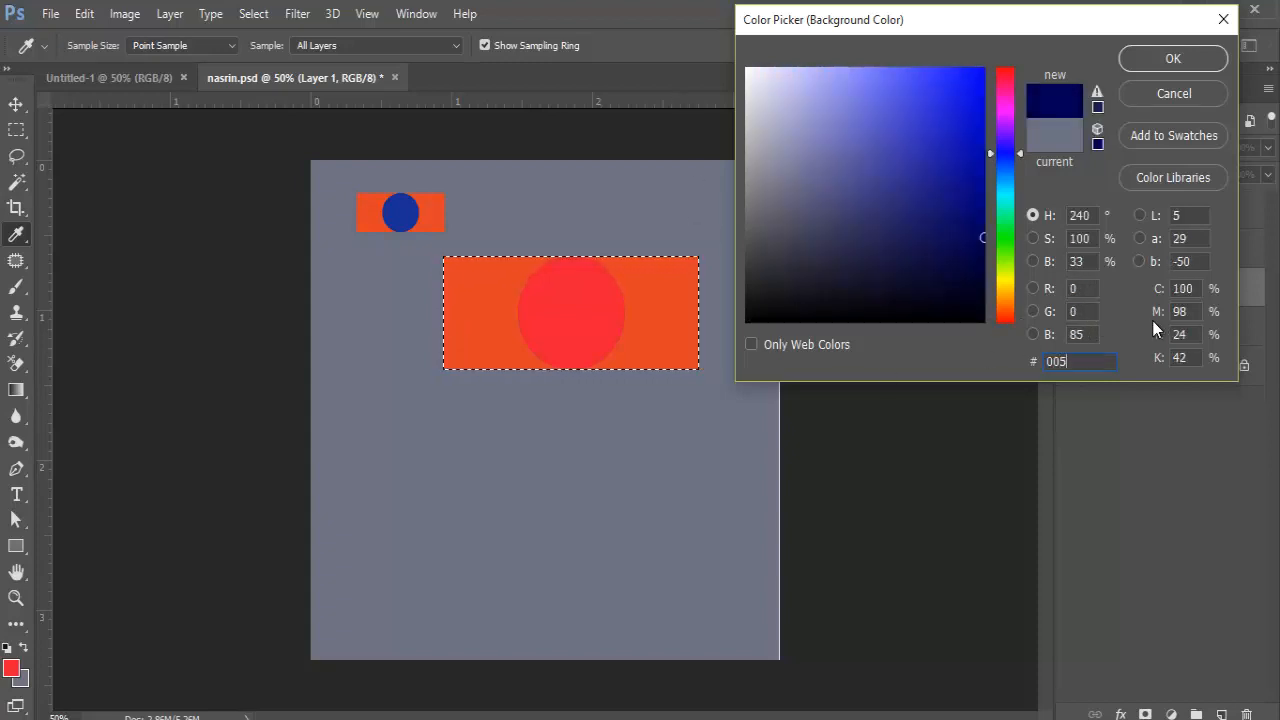
key(BackSpace)
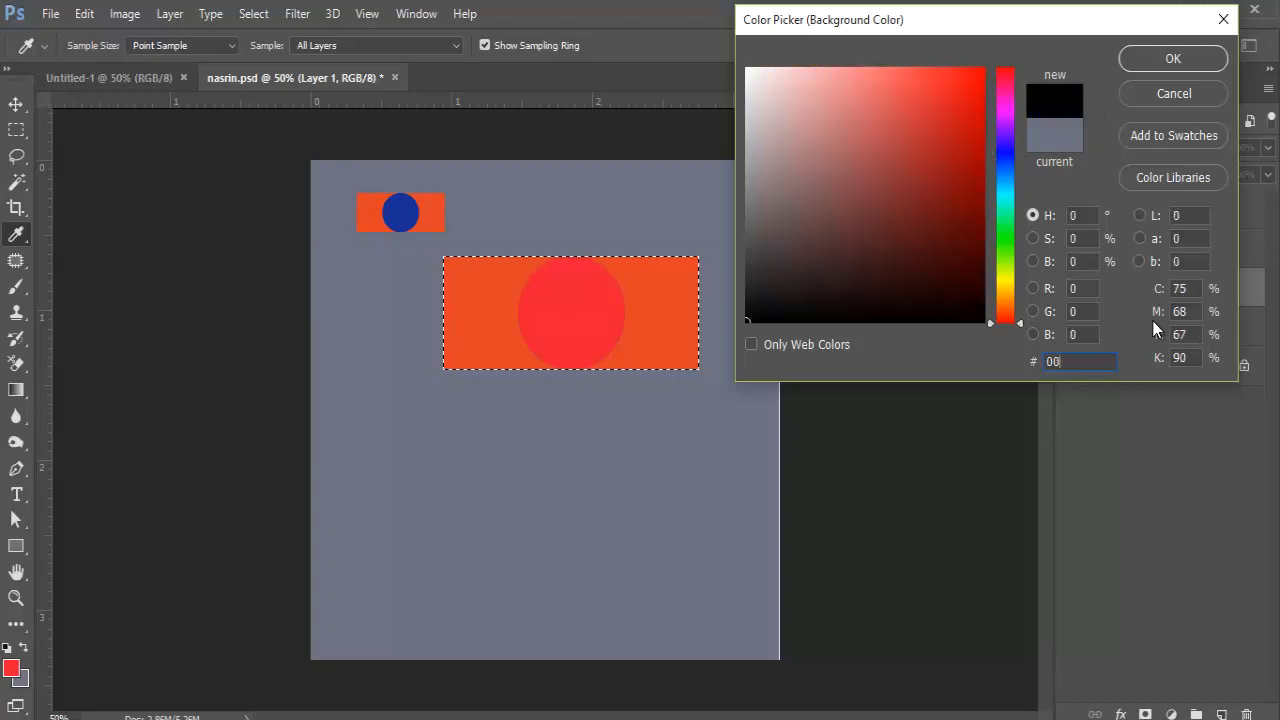
text(9)
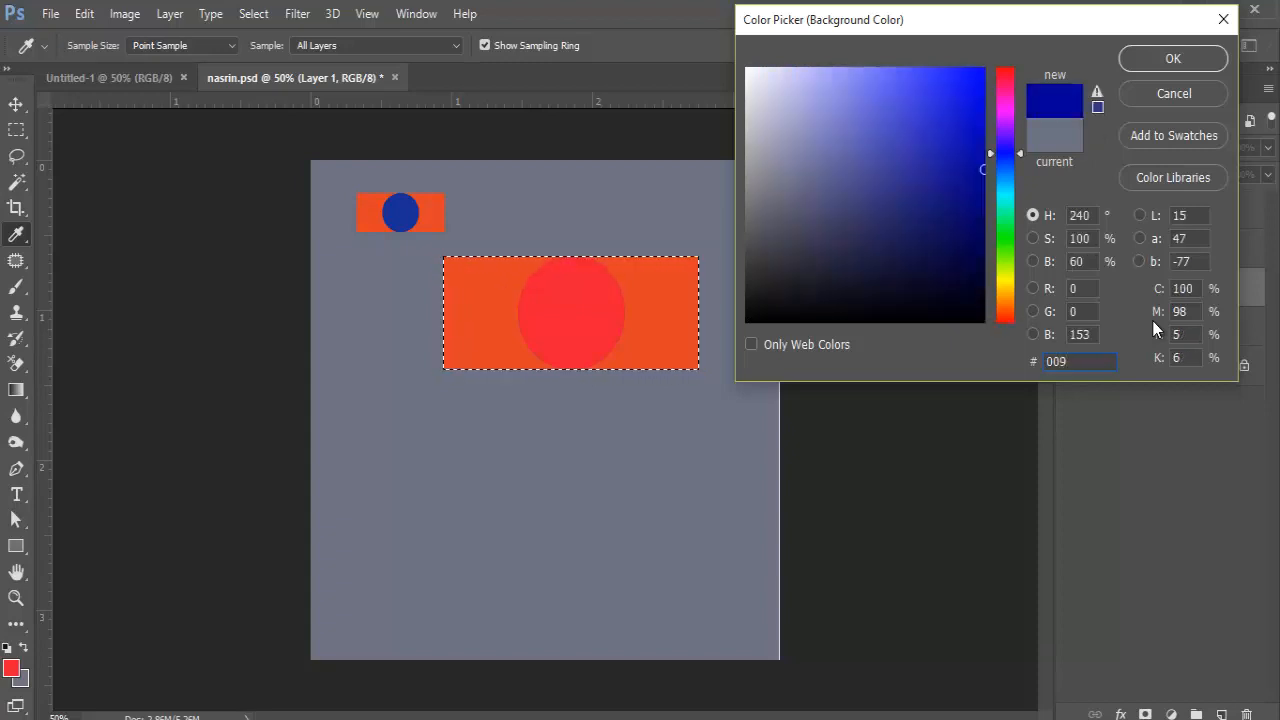
text(c)
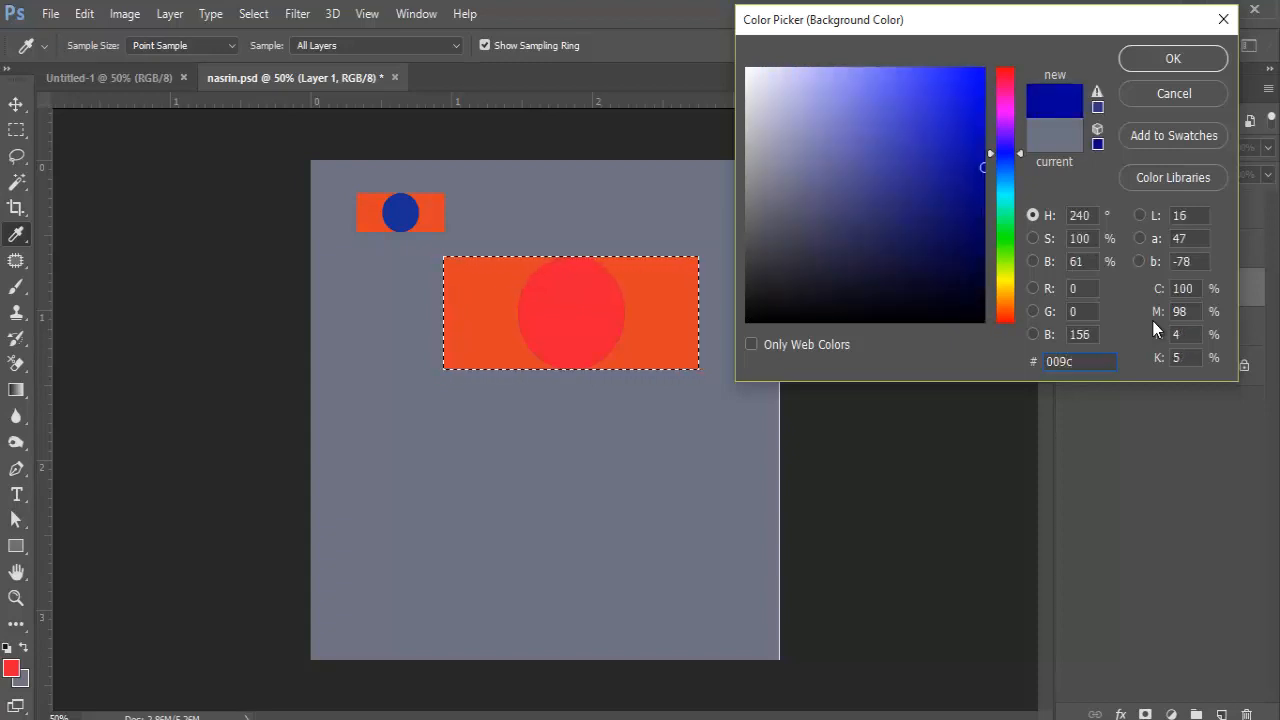
text(52)
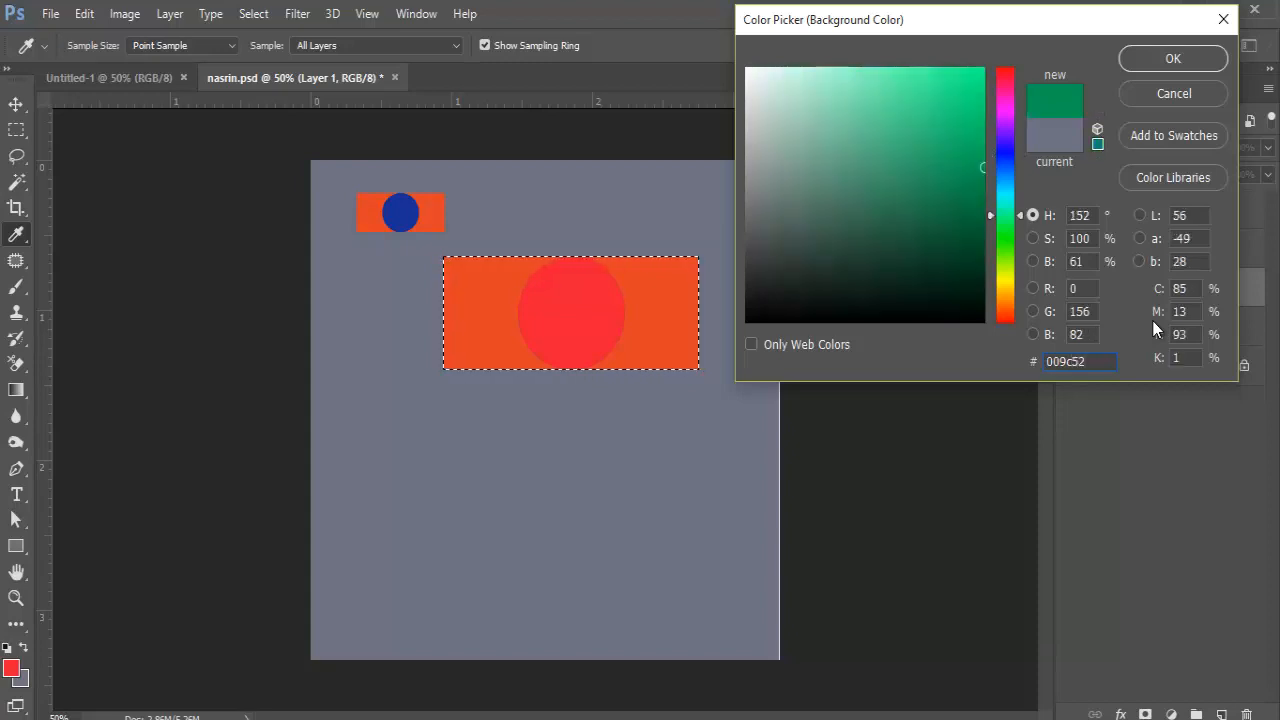
click(1203, 60)
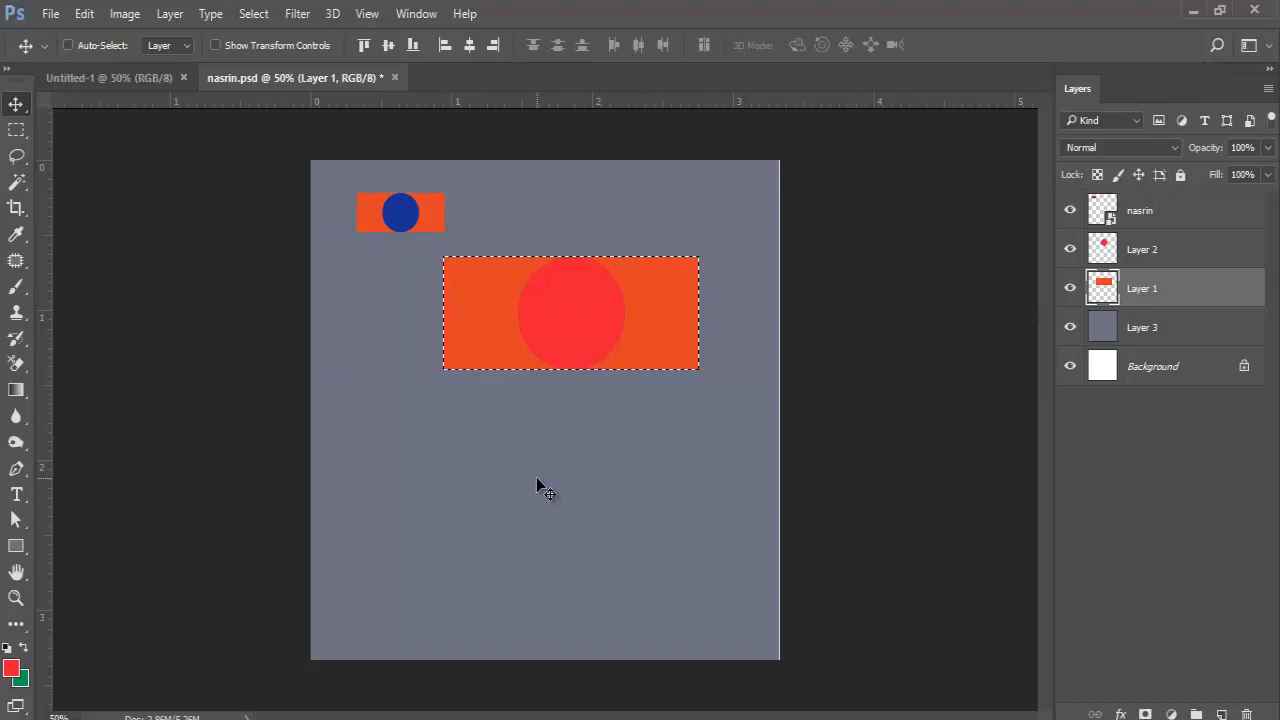
Fill the selected rectangle on Layer 1 with the background green and deselect.
key(ctrl)
key(ctrl+BackSpace)
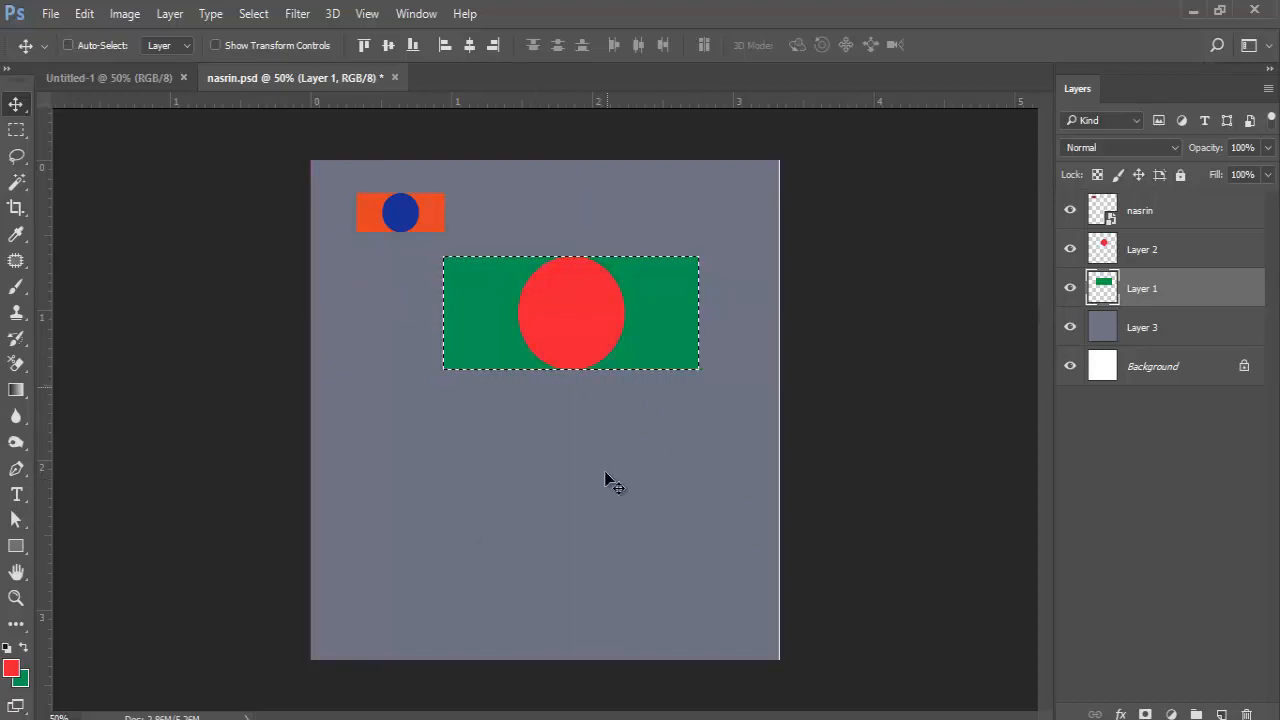
key(ctrl+d)
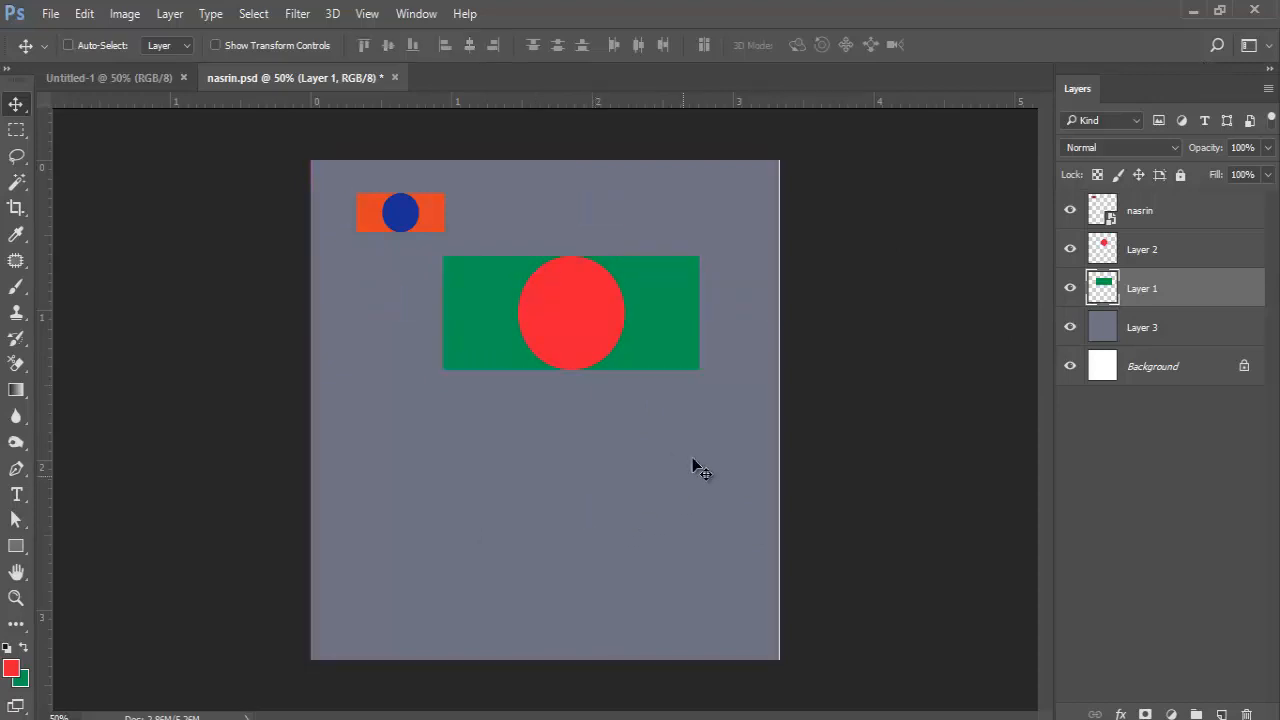
Select Layer 1 and Layer 2 together and compare the artwork with the grey Layer 3 hidden and shown.
key(ctrl)
shift+click(1151, 254)
click(1070, 327)
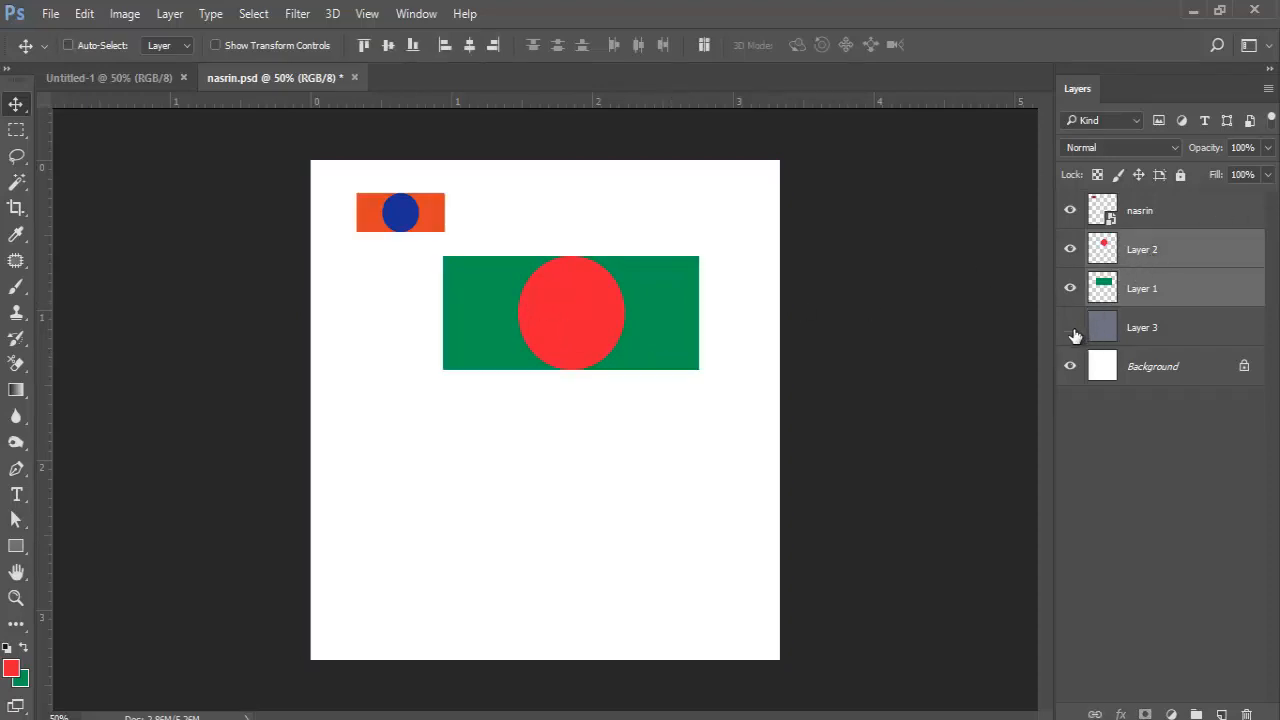
click(1071, 329)
click(1070, 328)
click(1071, 329)
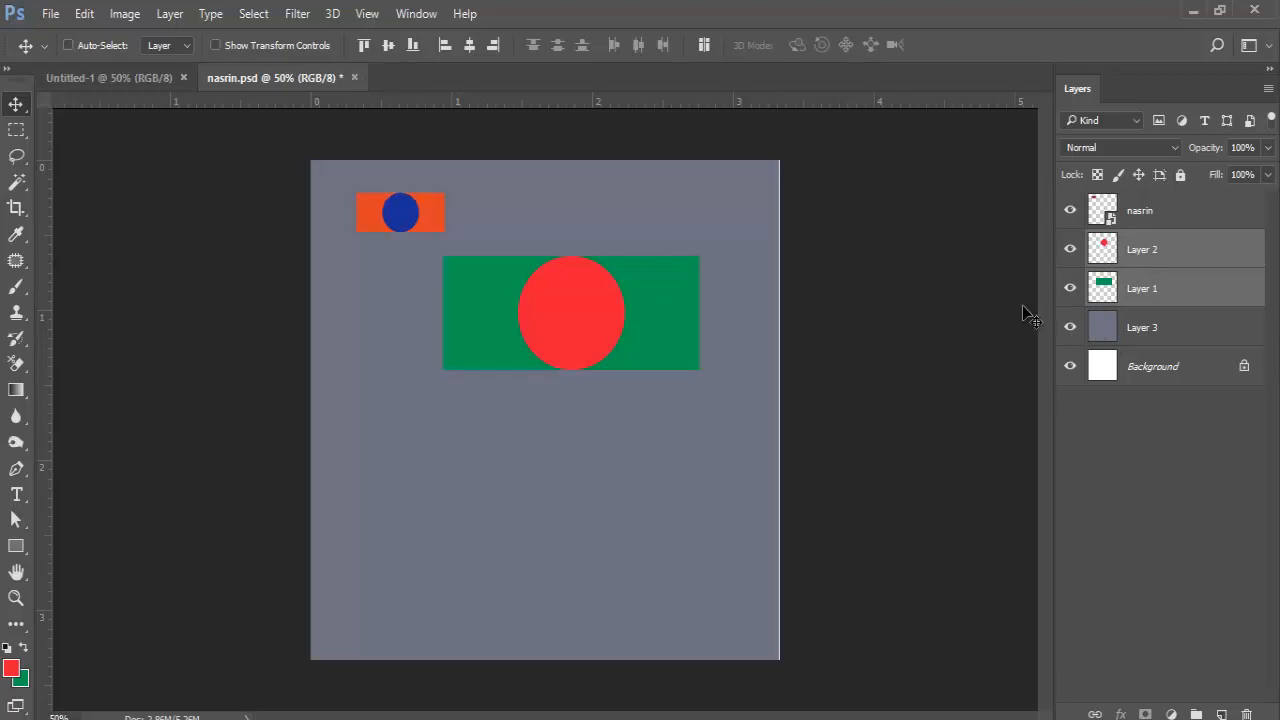
Switch to File Explorer and view the saved JPEG copy in the Shekh Hasina Picture folder, closing the viewer again.
click(1196, 11)
click(633, 240)
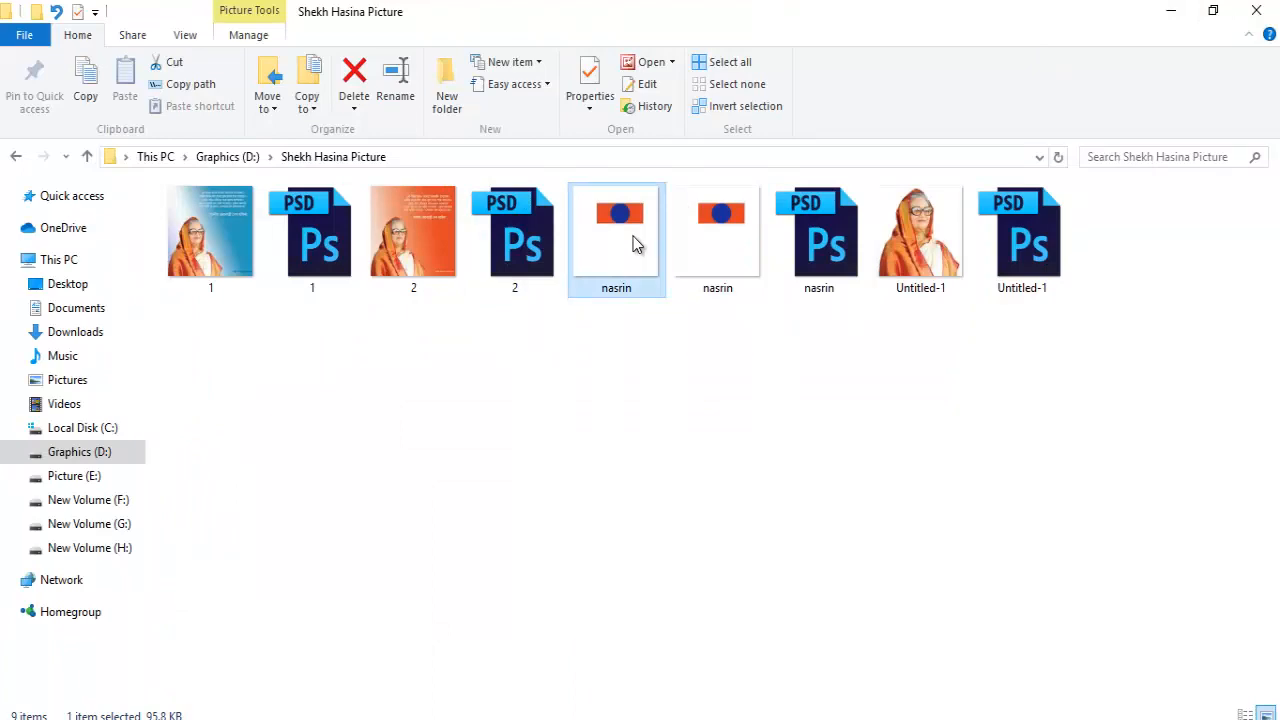
double_click(633, 243)
click(1256, 11)
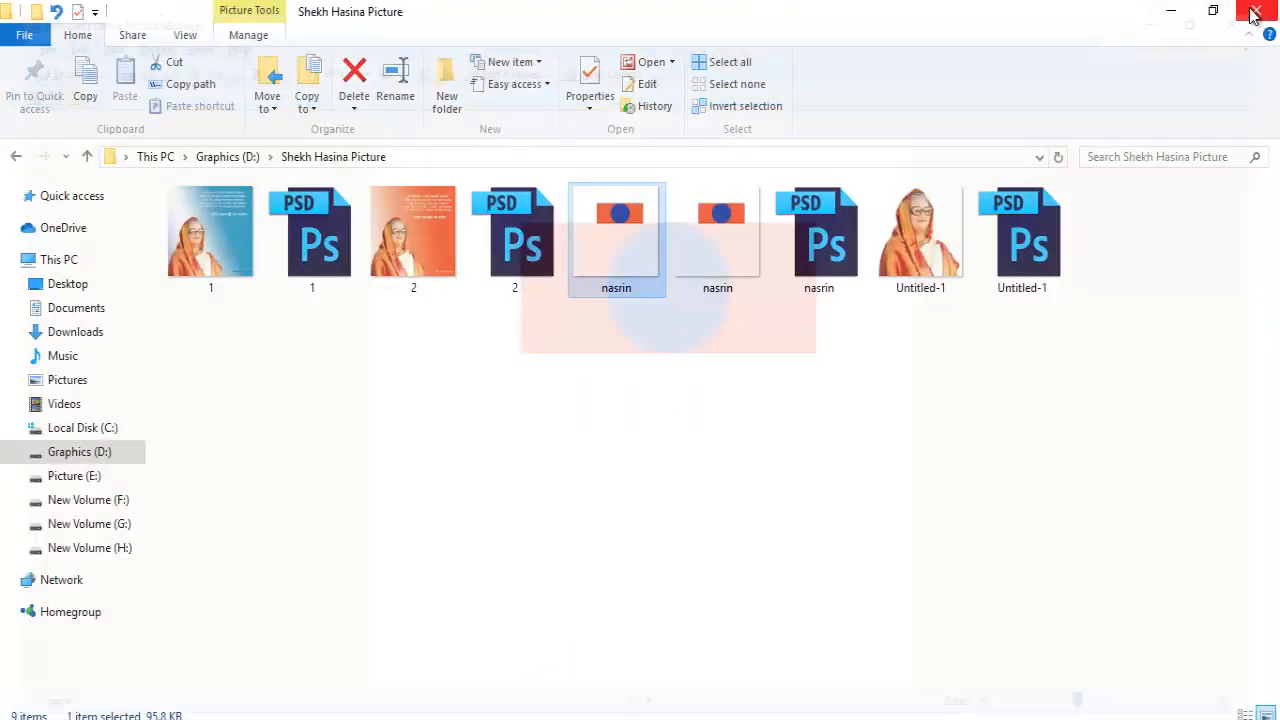
Place the saved JPEG copy in the Photoshop document at 45% width and 31% height, and move it below the green rectangle.
drag(633, 255, 532, 624)
drag(507, 512, 506, 517)
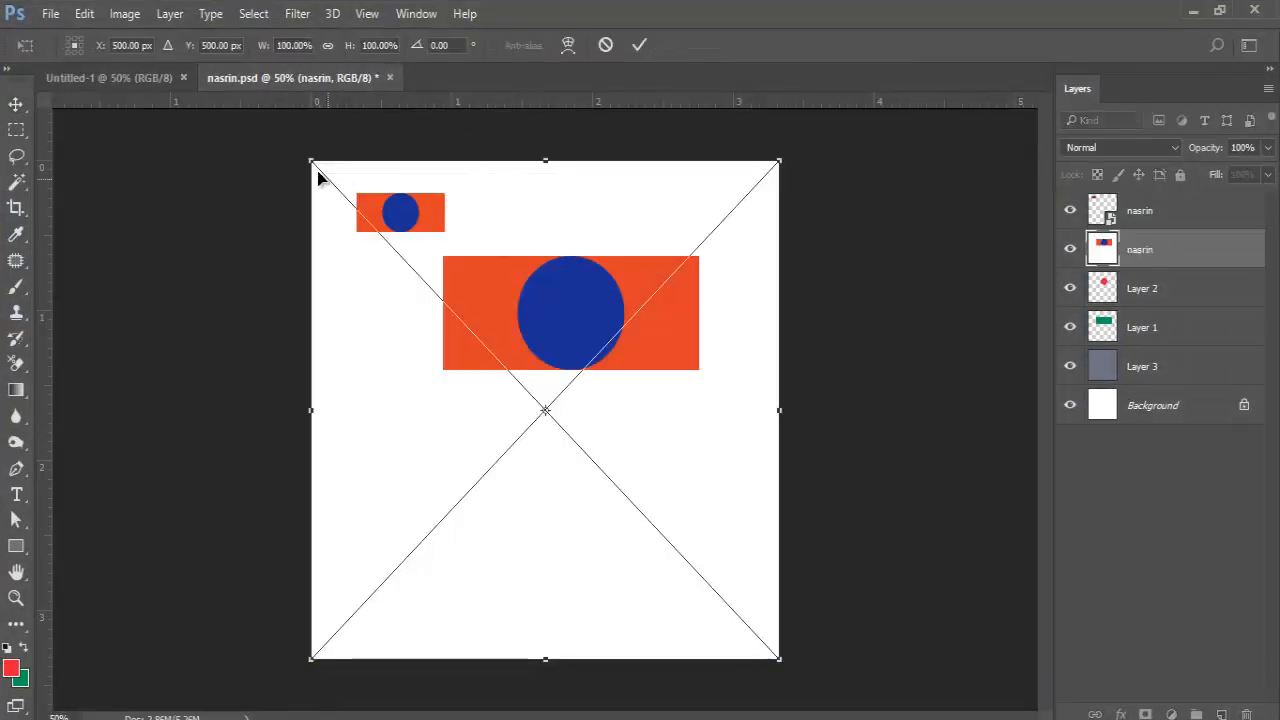
drag(342, 210, 569, 506)
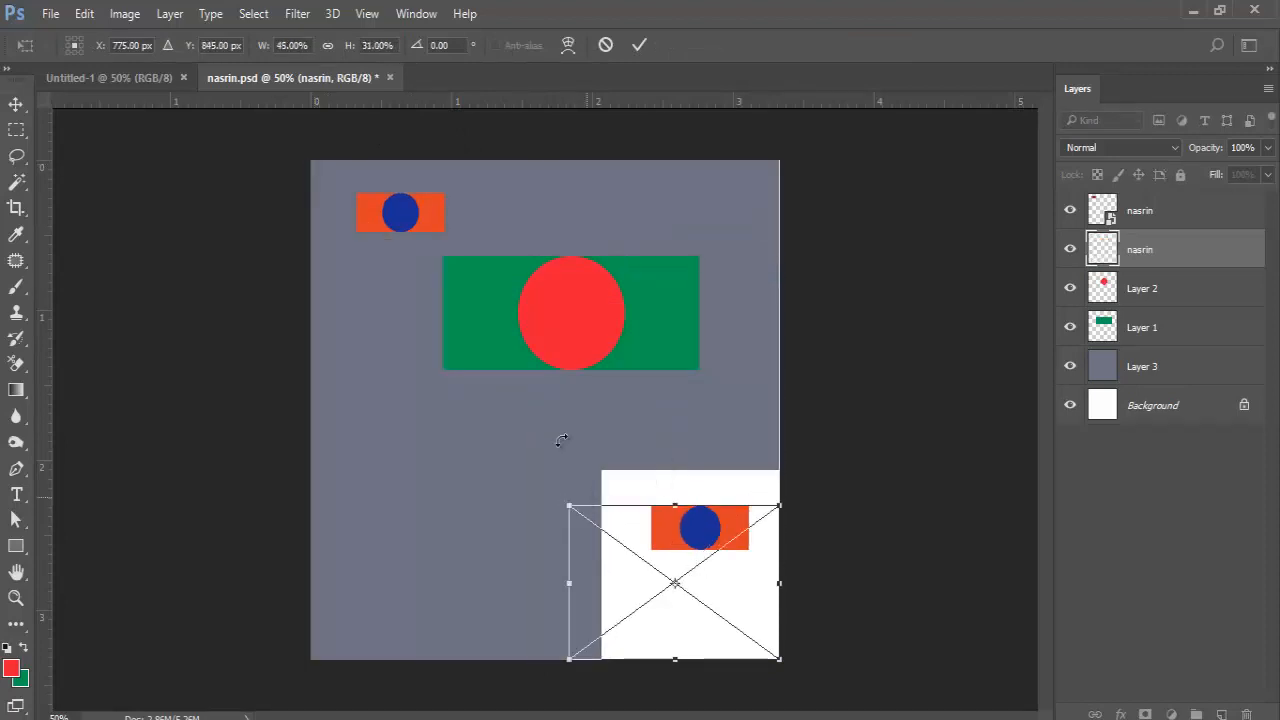
click(638, 44)
drag(659, 614, 546, 518)
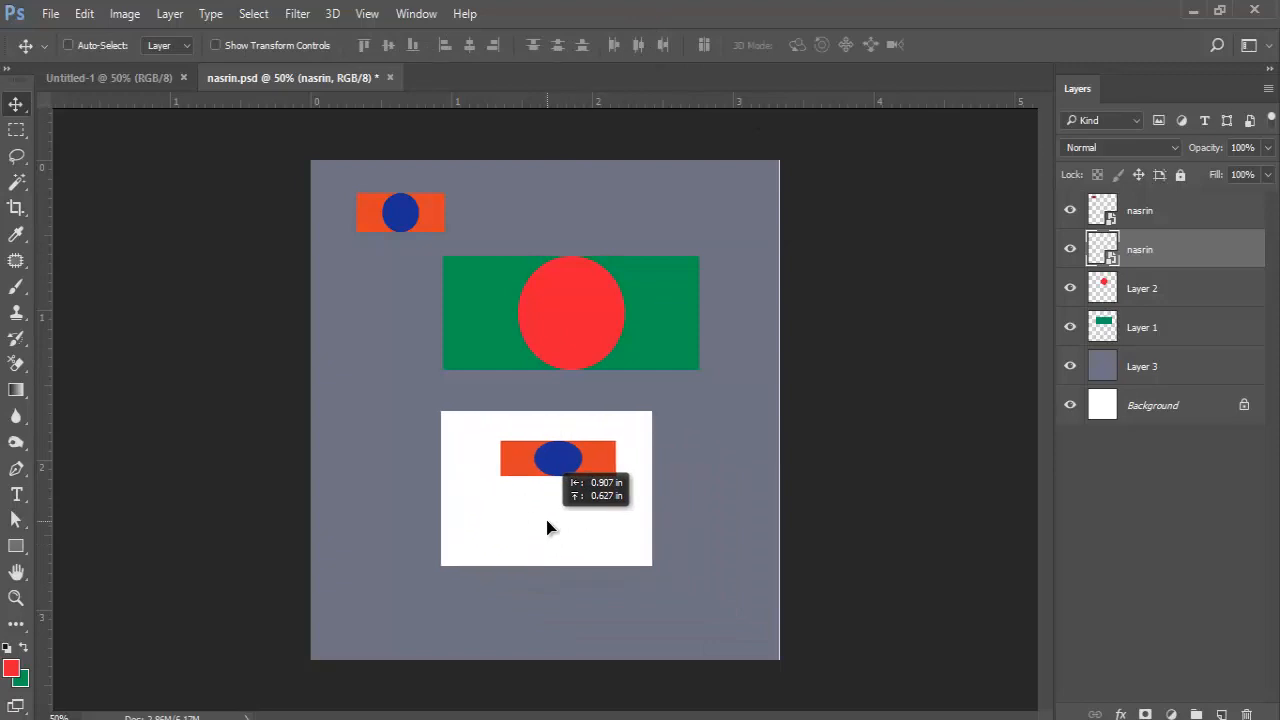
Undo the move and placement of the JPEG copy.
key(ctrl)
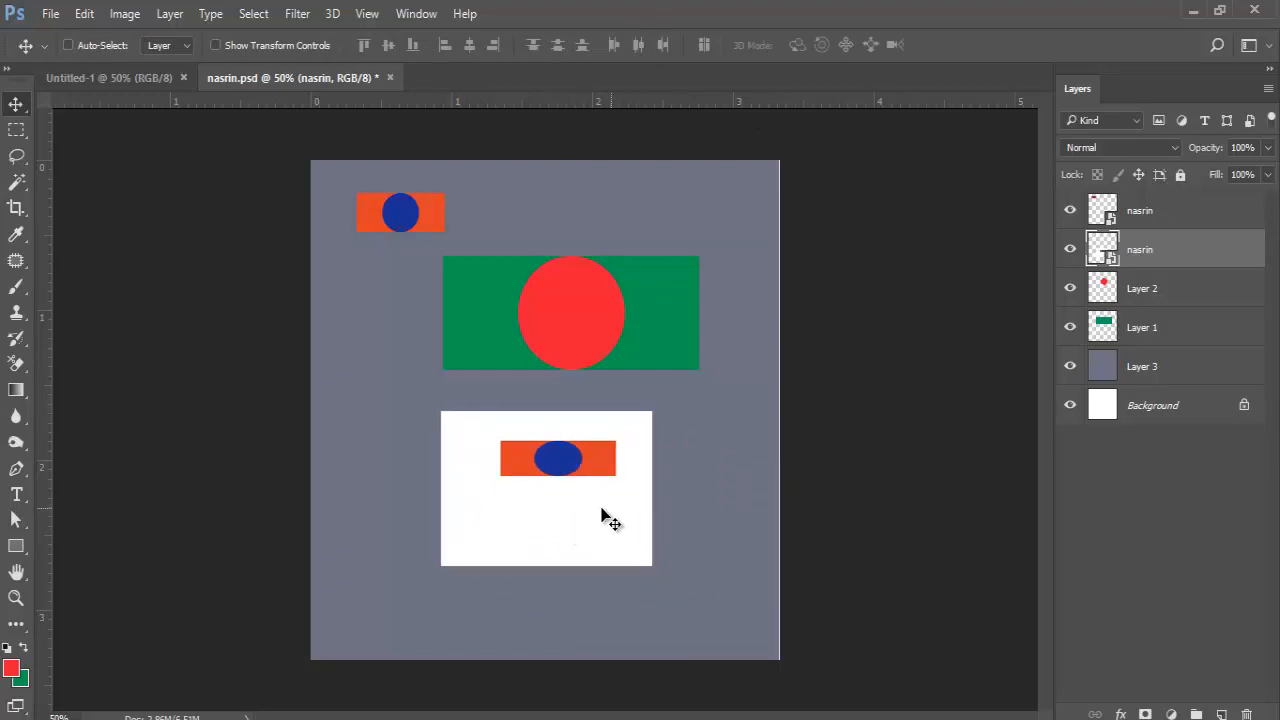
key(ctrl)
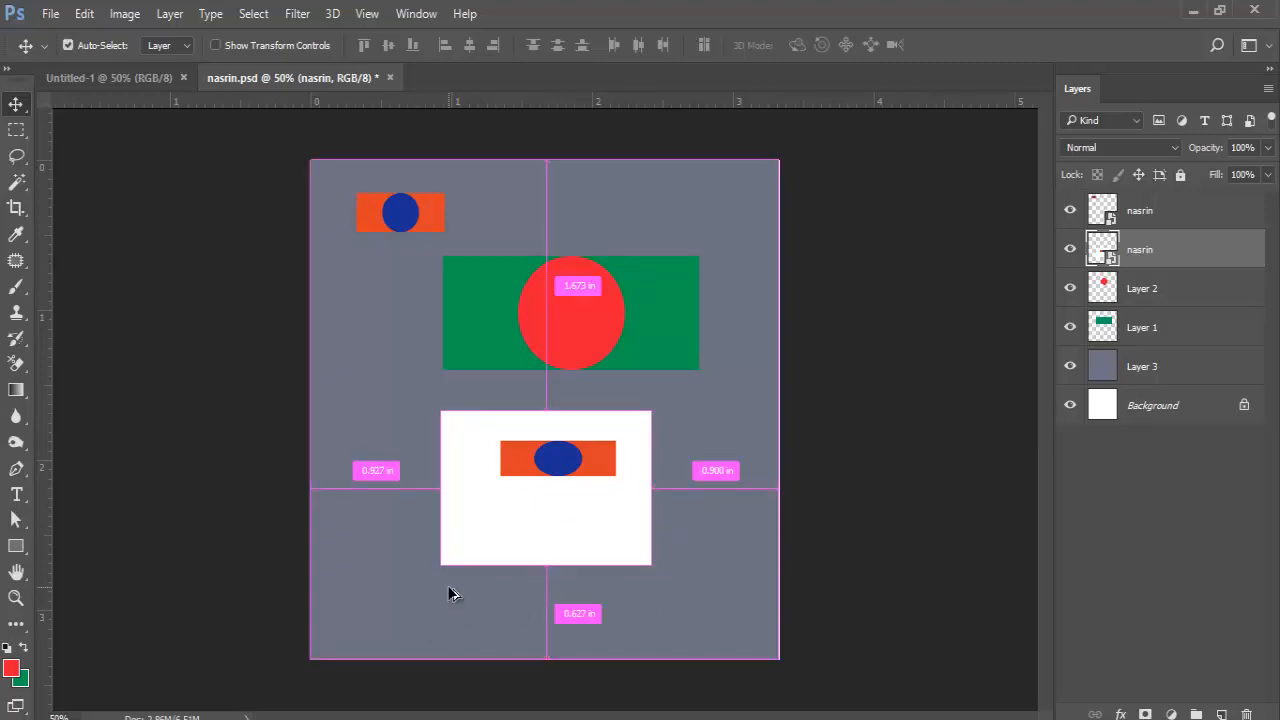
key(ctrl+alt+z)
key(ctrl+alt+z)
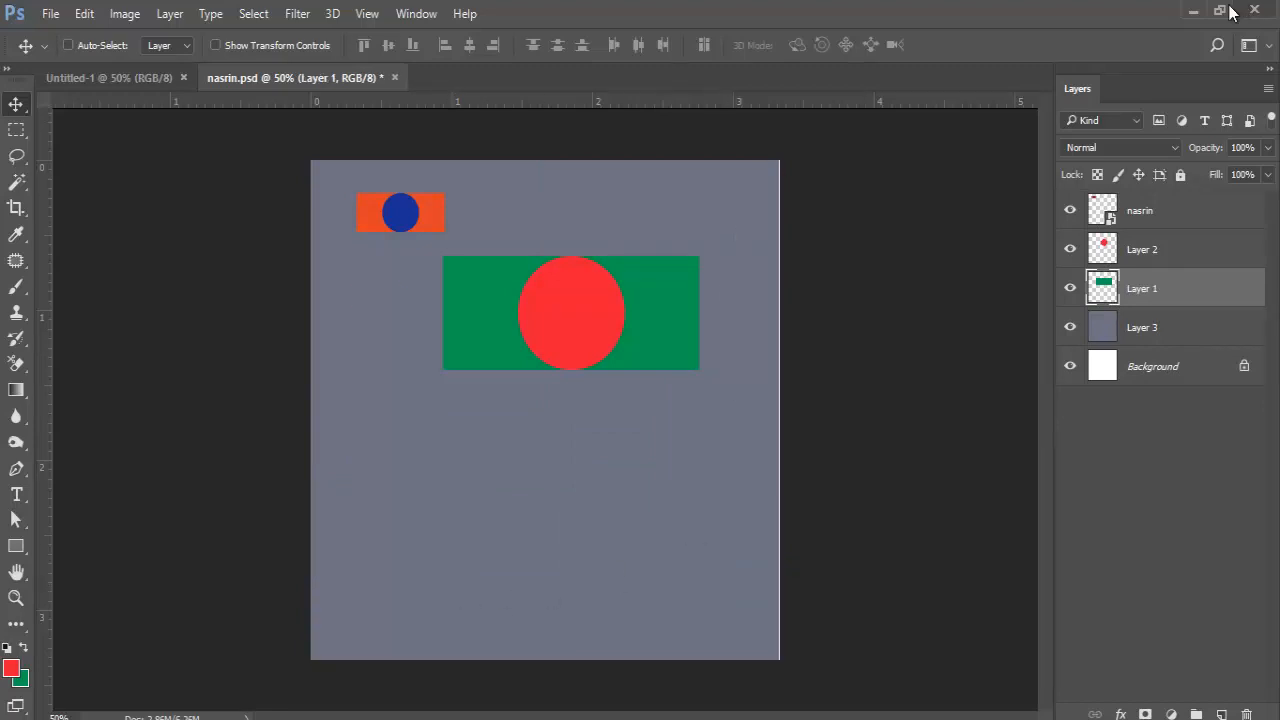
Place the saved JPEG copy from the Shekh Hasina Picture folder in the Photoshop document at 28.4% scale and move it below the green rectangle.
click(1197, 10)
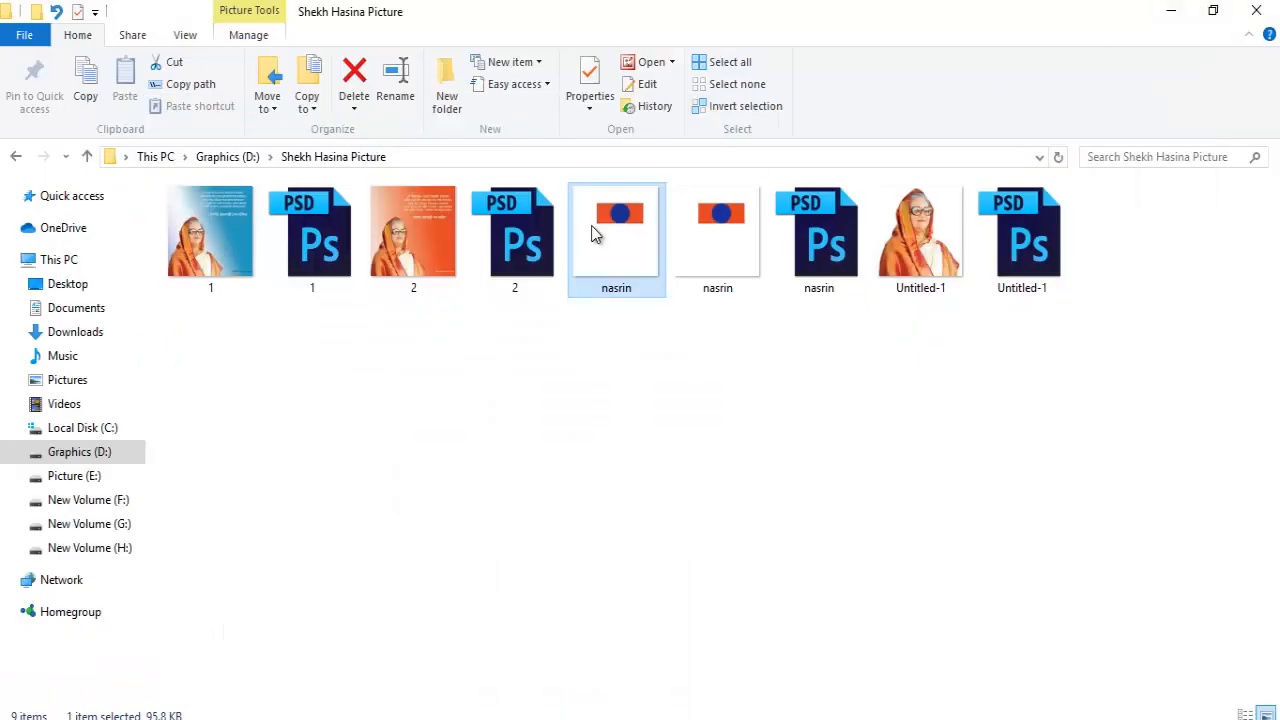
drag(623, 277, 502, 688)
drag(574, 457, 574, 459)
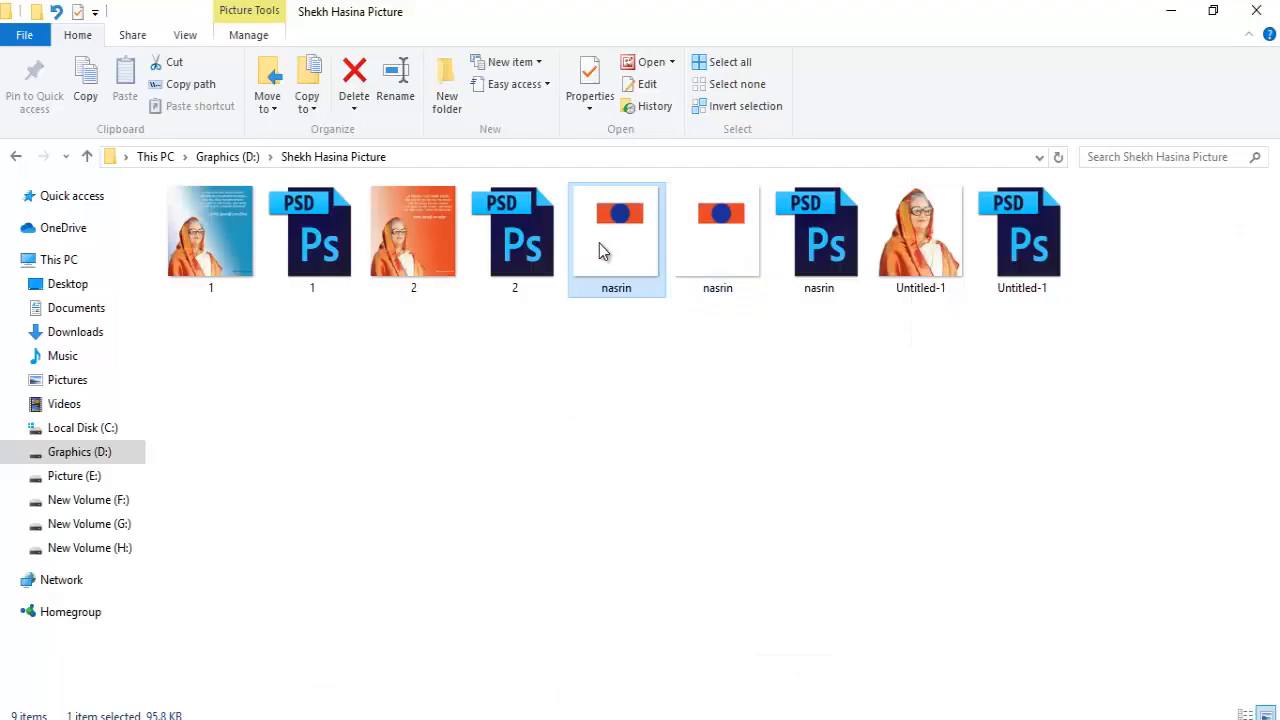
drag(600, 248, 592, 506)
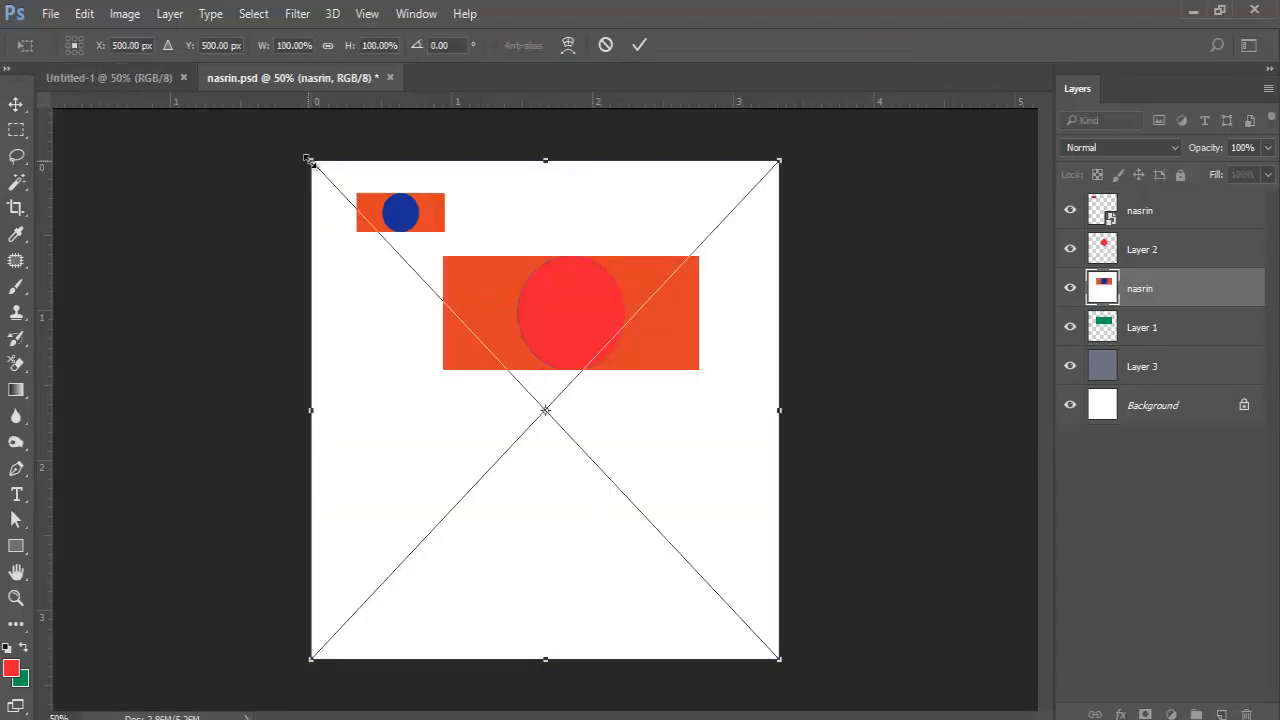
drag(308, 159, 632, 532)
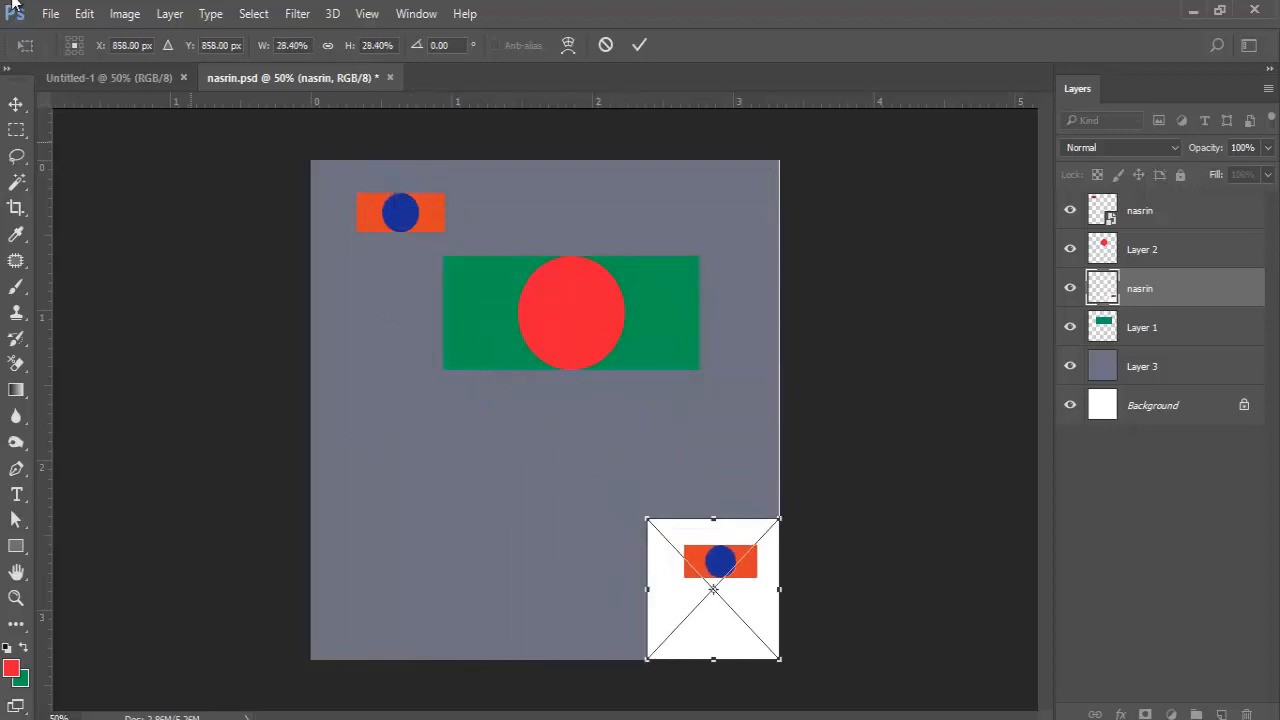
click(640, 45)
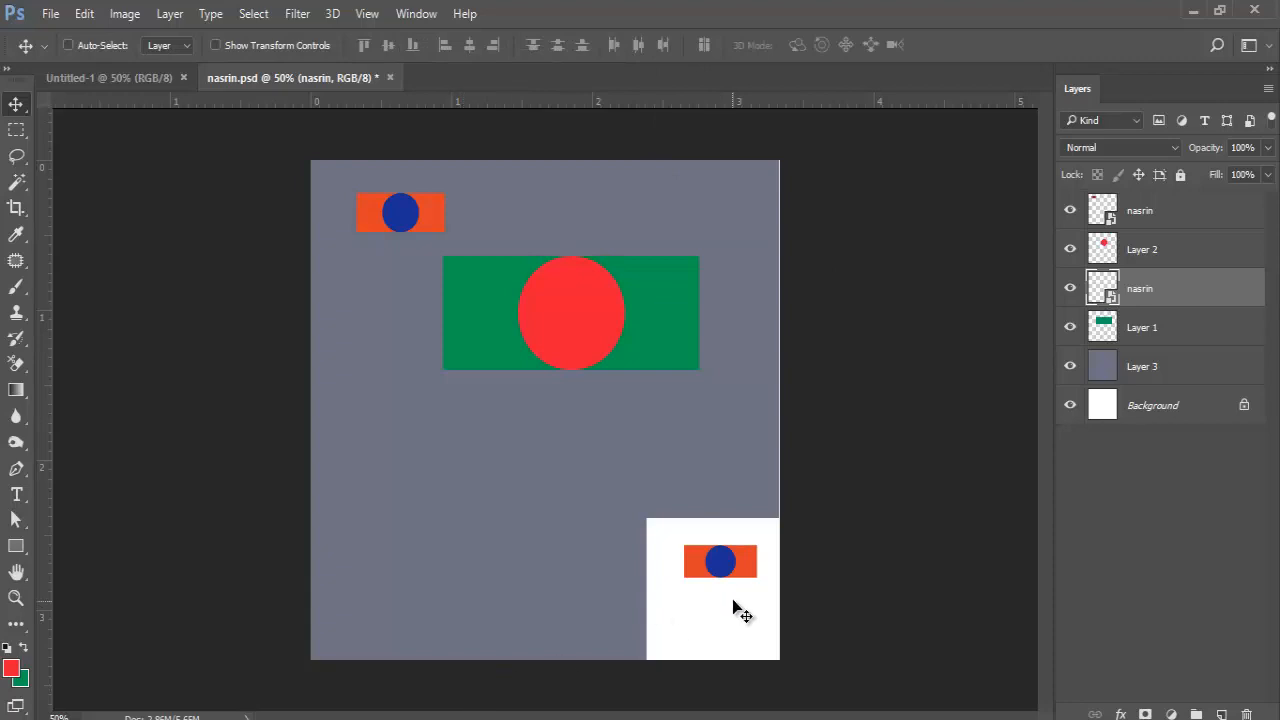
drag(737, 608, 477, 515)
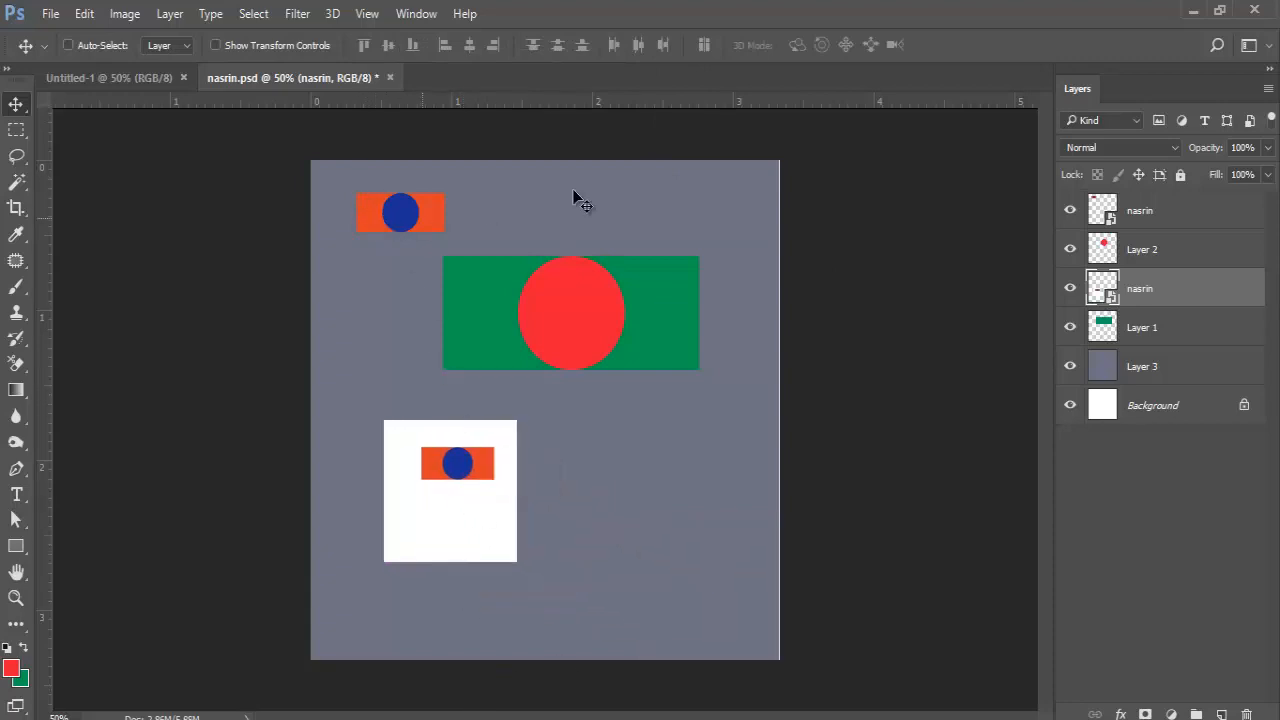
Select both placed image layers, move them together slightly down and to the right, and clear the layer selection.
key(ctrl)
ctrl+click(1118, 220)
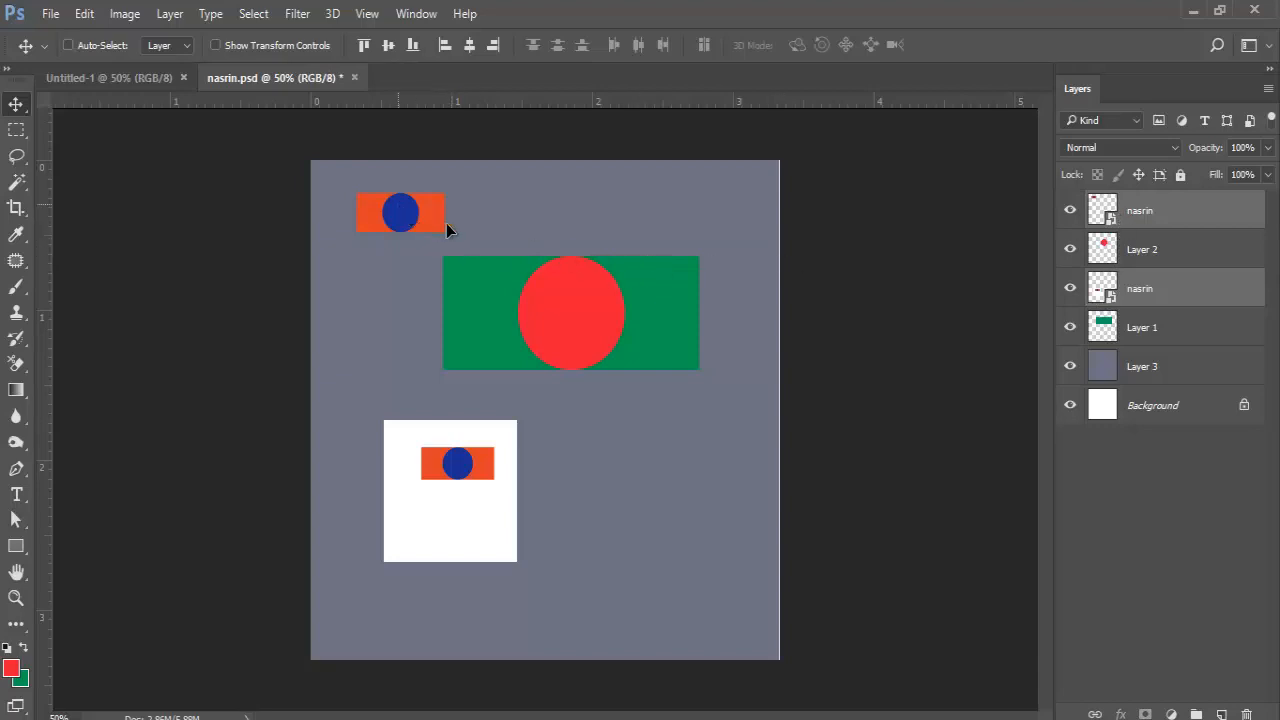
mouse_move(449, 226)
mouse_down()
mouse_move(556, 340)
mouse_move(440, 226)
mouse_up()
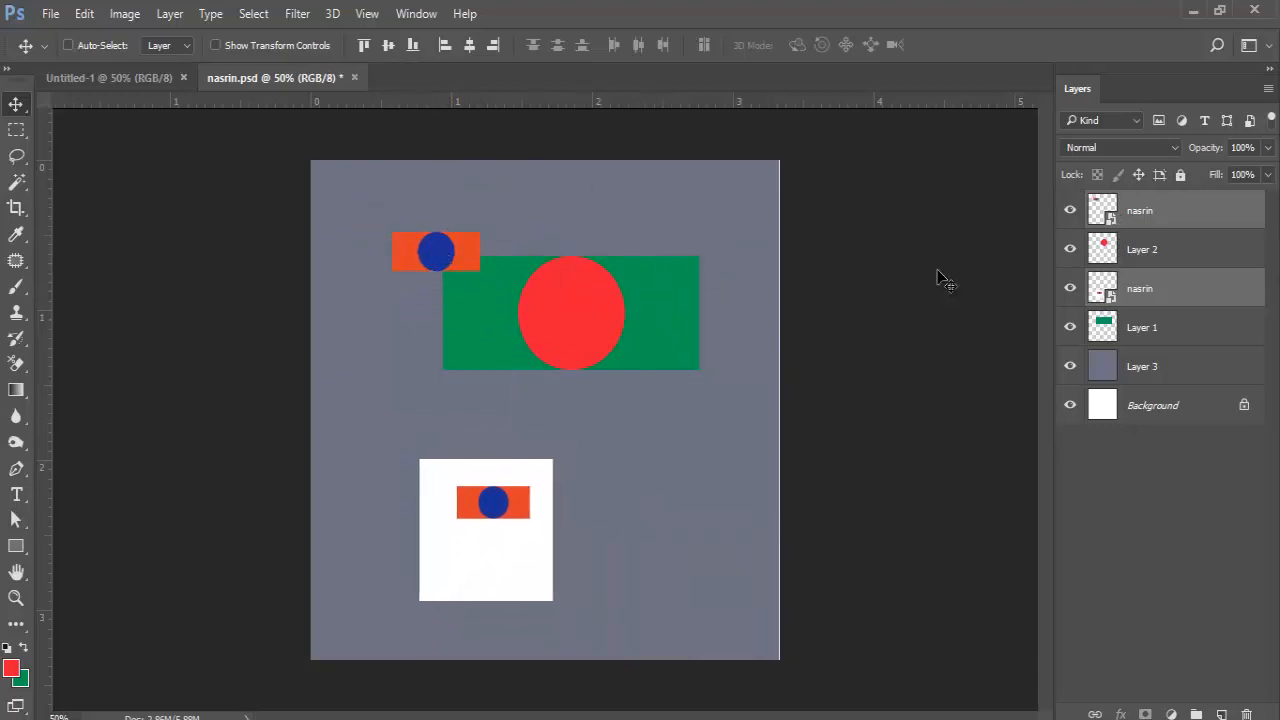
click(1176, 632)
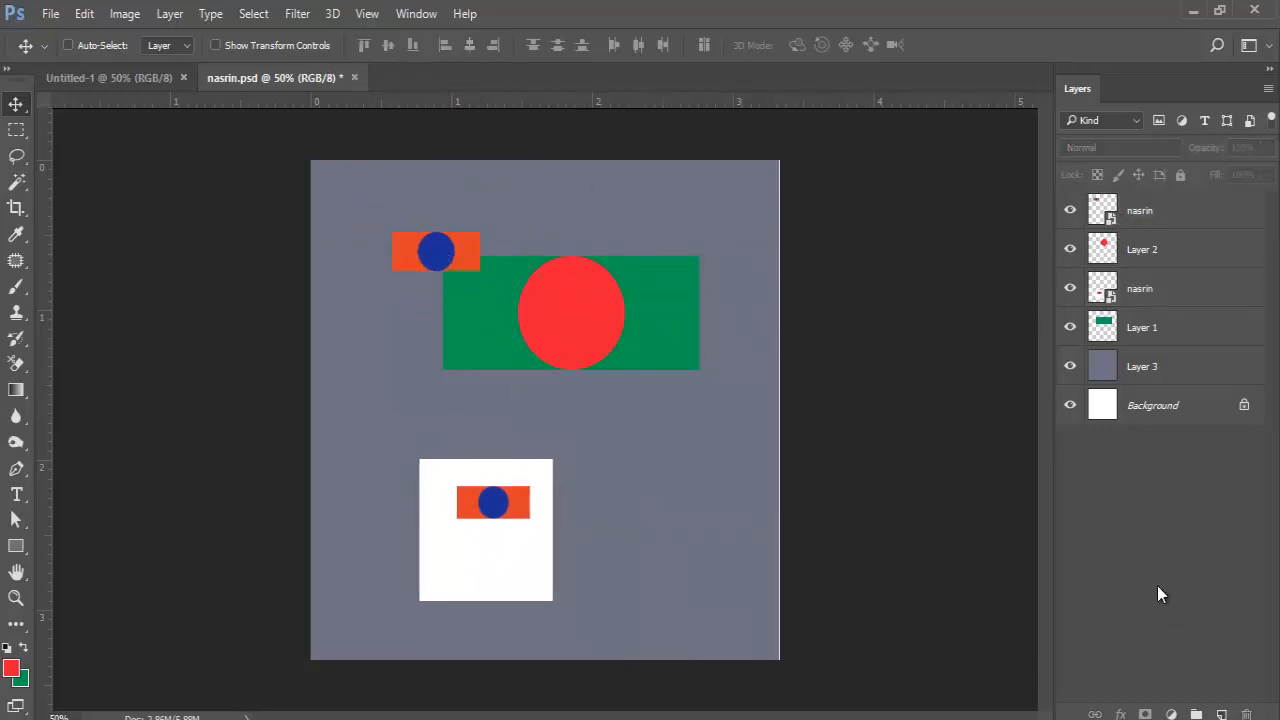
Move the placed PNG copy below the green rectangle's right end, and the white JPEG copy to the canvas's lower-left area.
click(1132, 210)
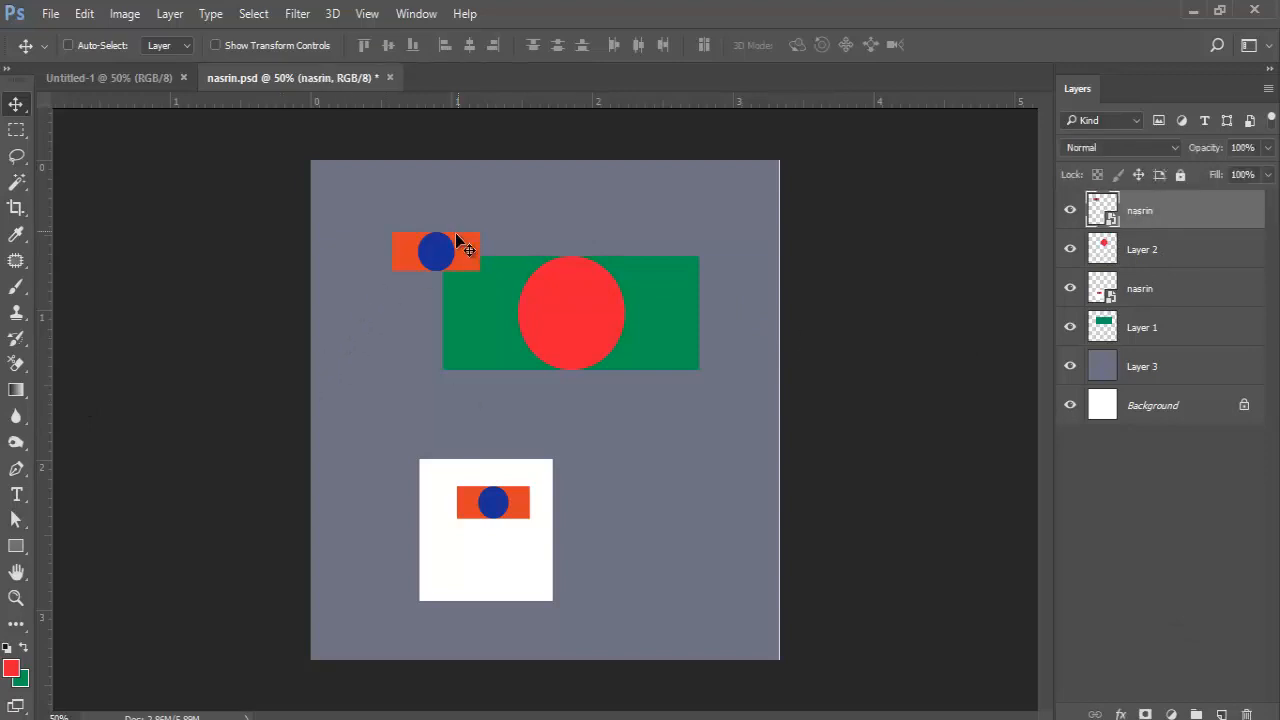
drag(426, 246, 669, 513)
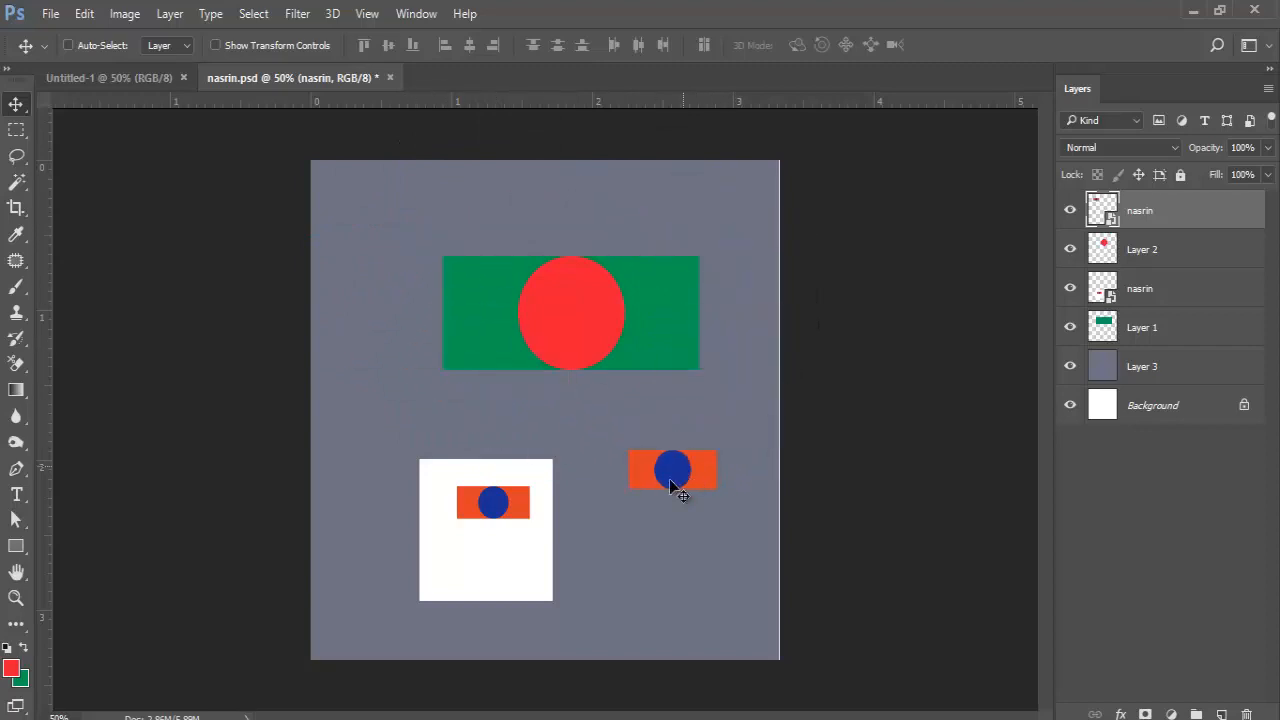
ctrl+click(505, 540)
drag(500, 543, 503, 512)
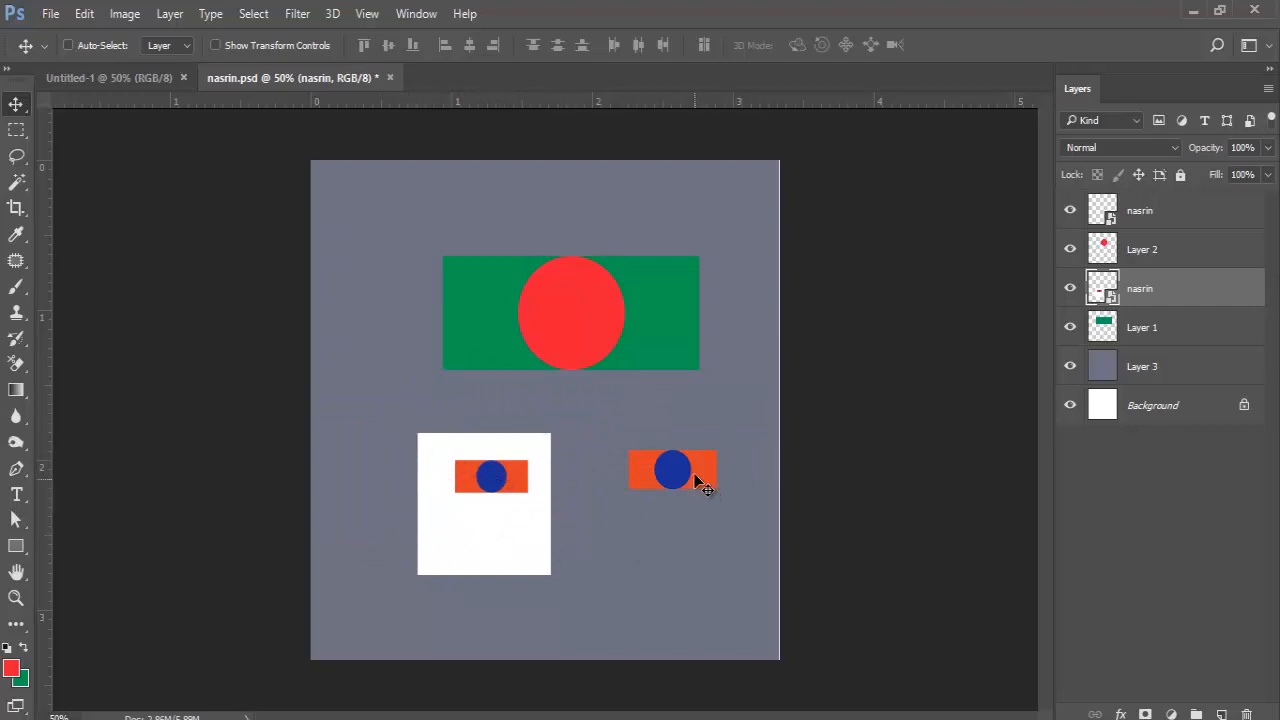
drag(677, 466, 617, 486)
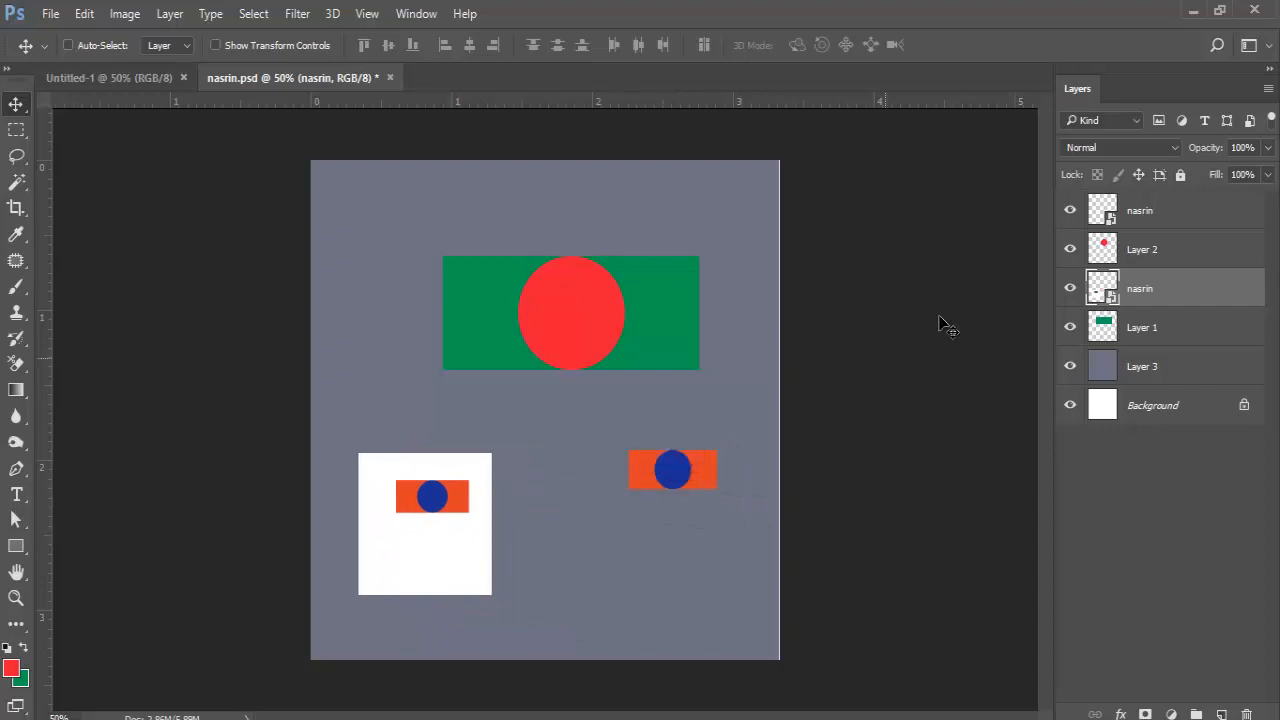
Move the placed PNG copy closer to the white JPEG copy's right side, briefly viewing the blank Untitled-1 document, and keep its layer selected.
click(1140, 208)
drag(703, 492, 662, 505)
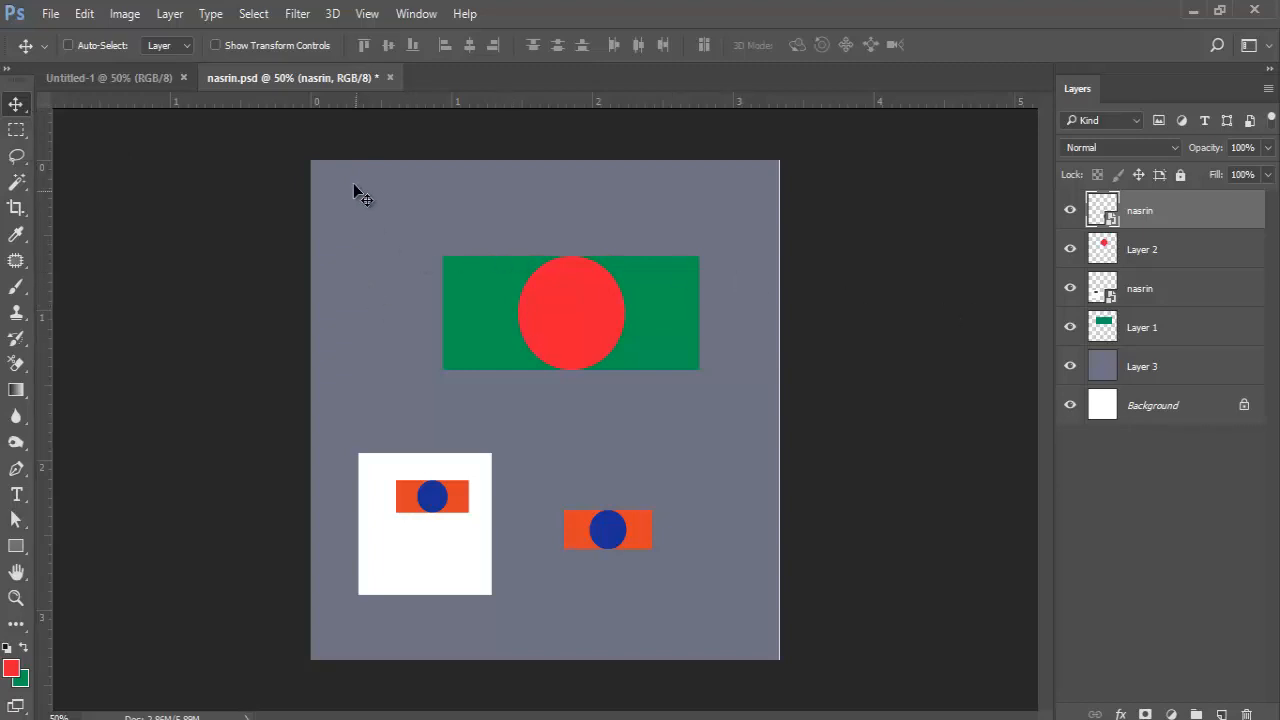
click(126, 78)
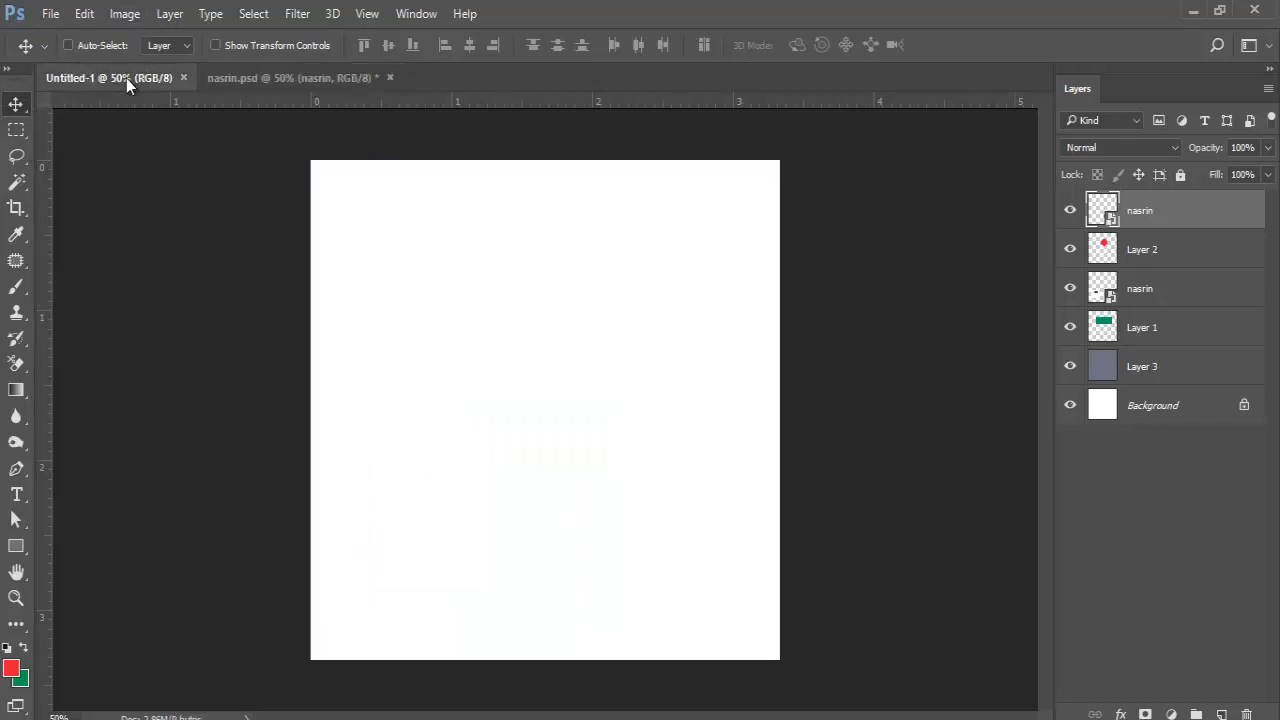
click(225, 76)
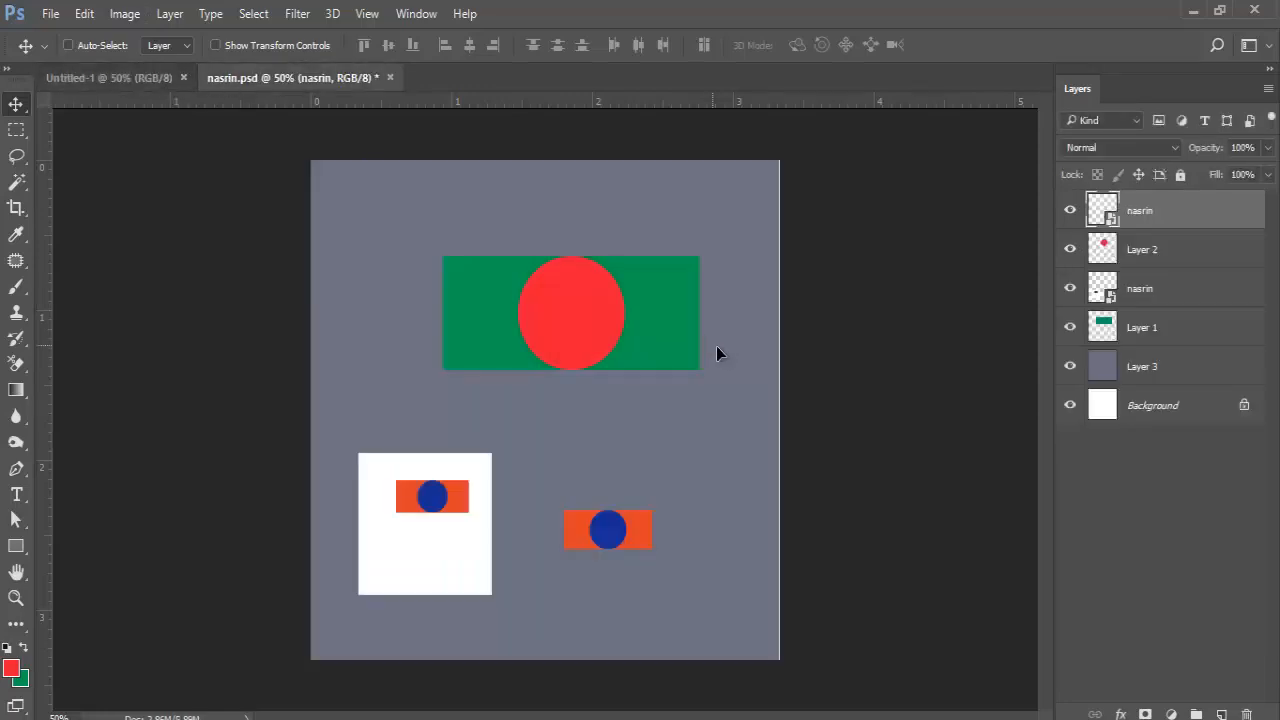
drag(716, 346, 732, 354)
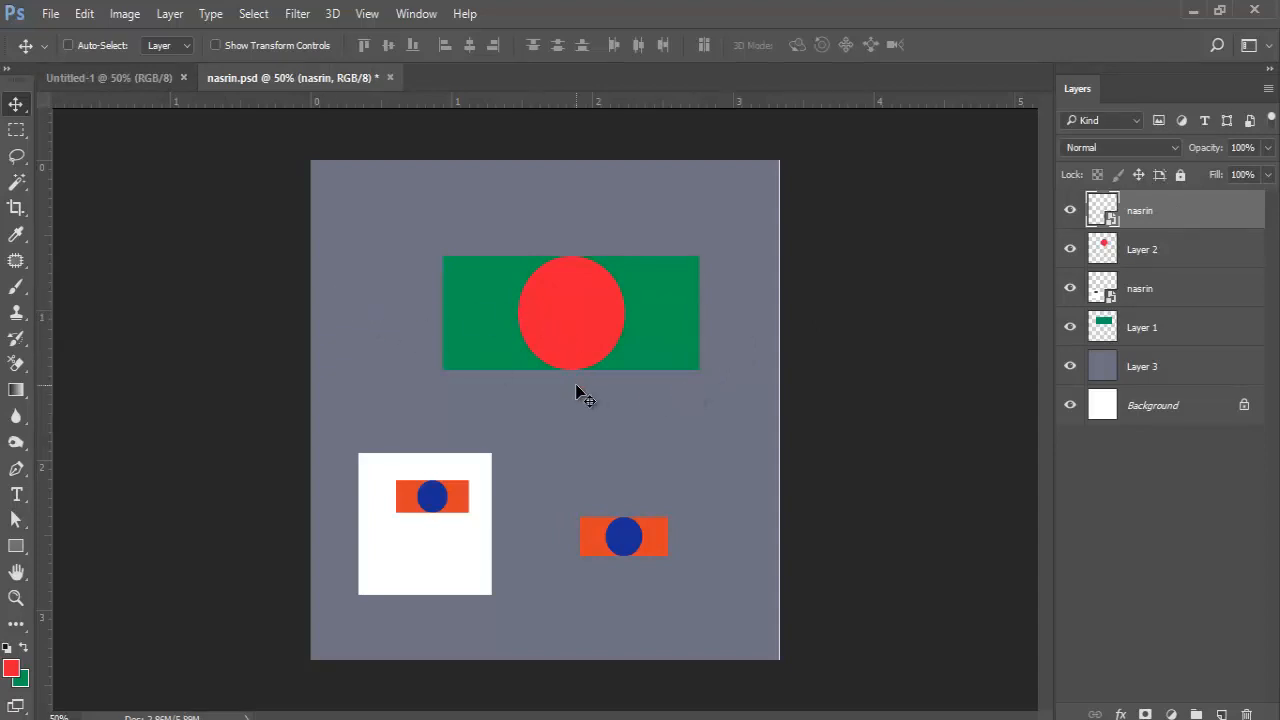
click(1125, 249)
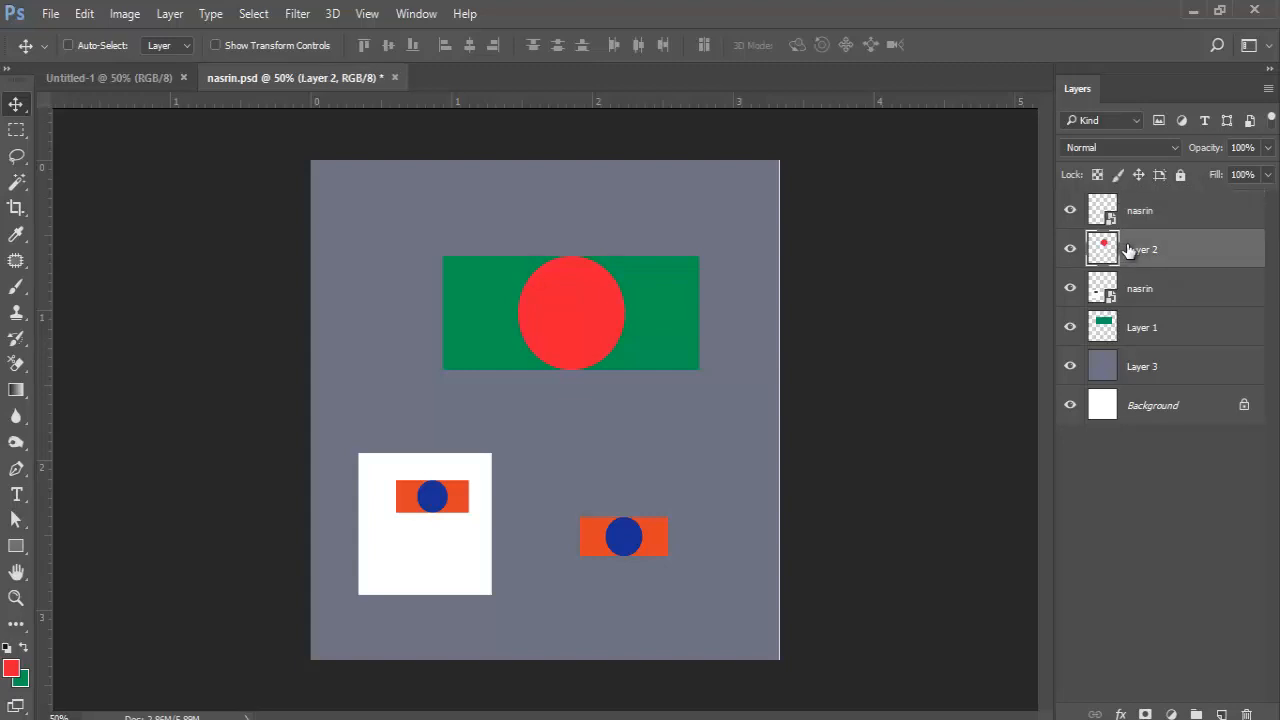
click(1127, 210)
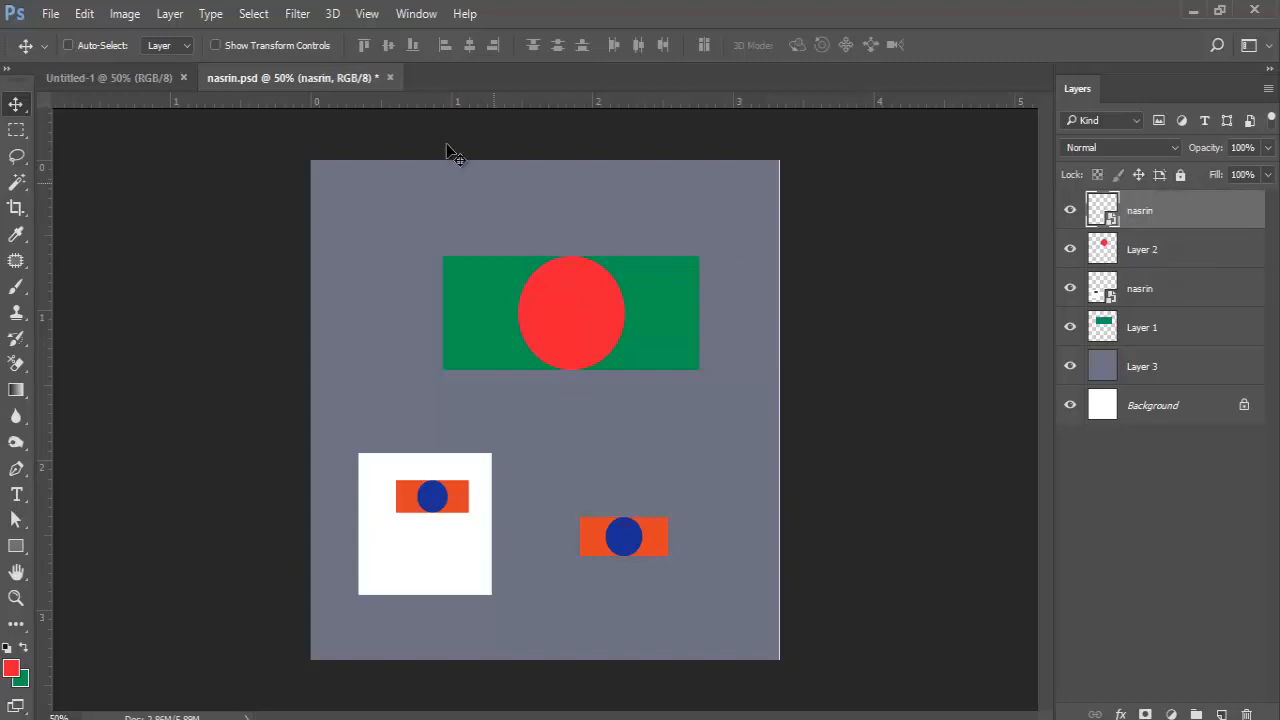